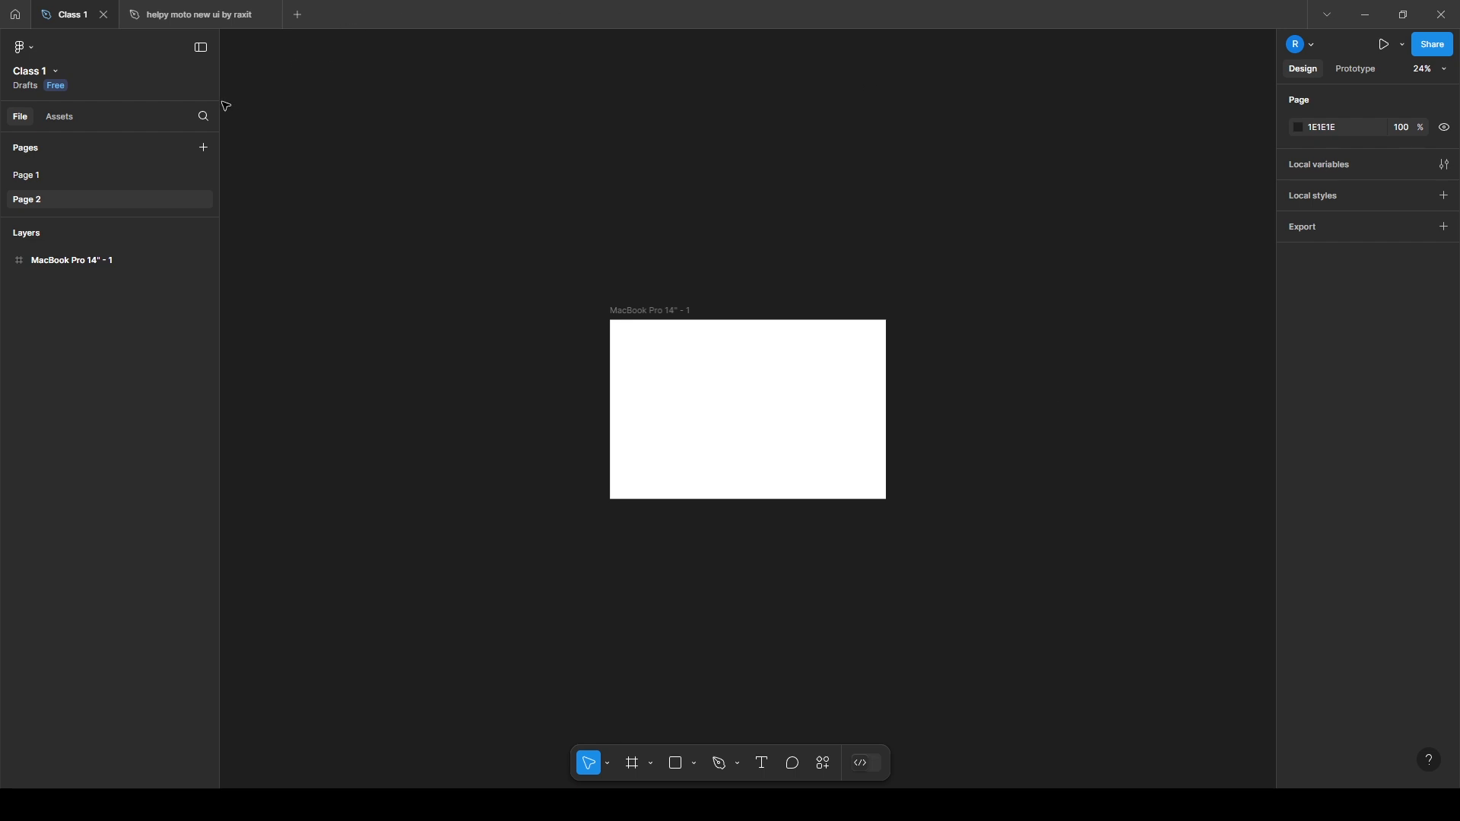
Delete the existing frame, create a new MacBook Pro 14" frame and shift it slightly up on the canvas
{"action": "left_click", "coordinate": [676, 764]}
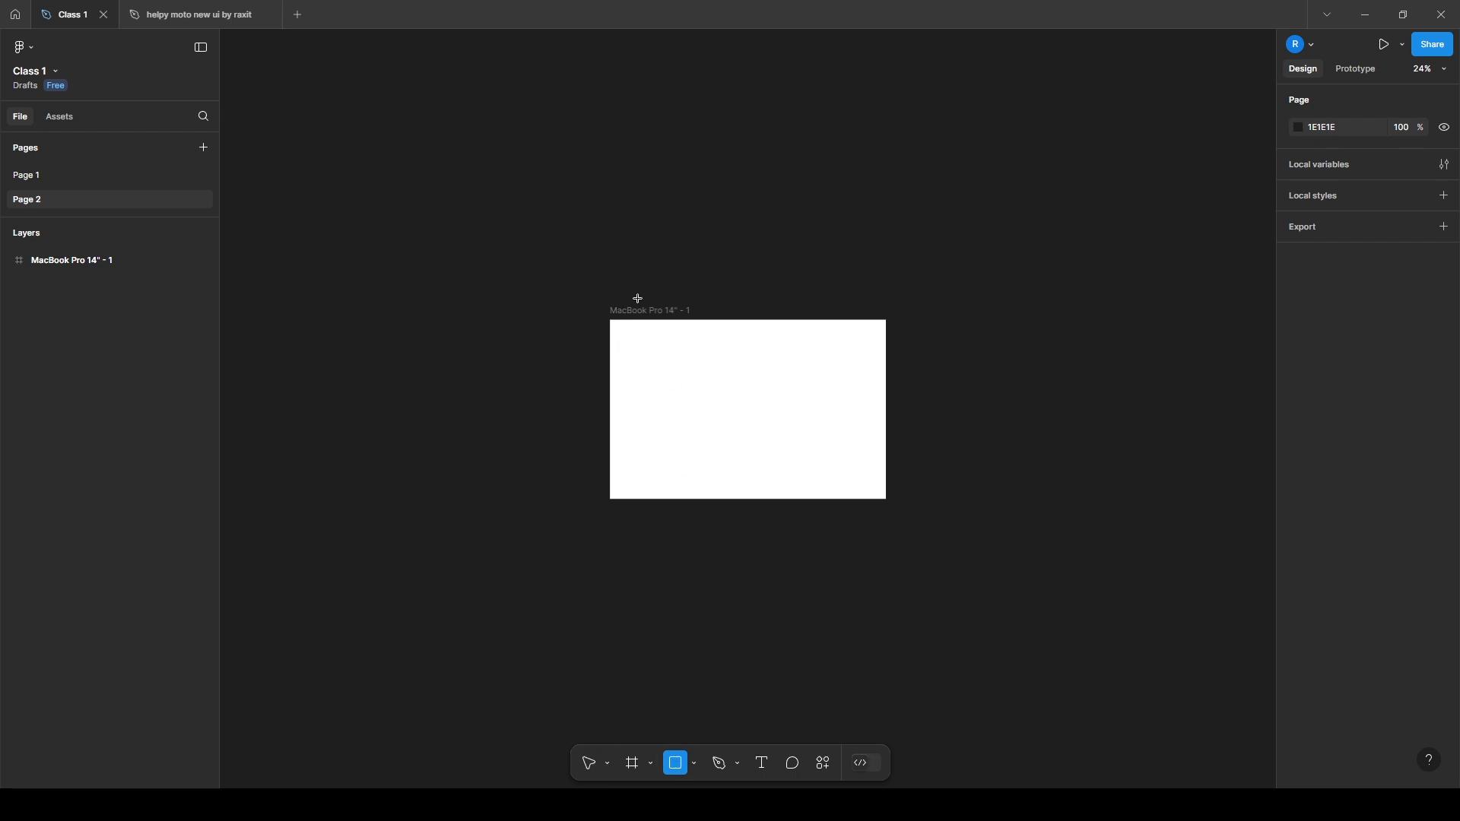
{"action": "key", "text": "v"}
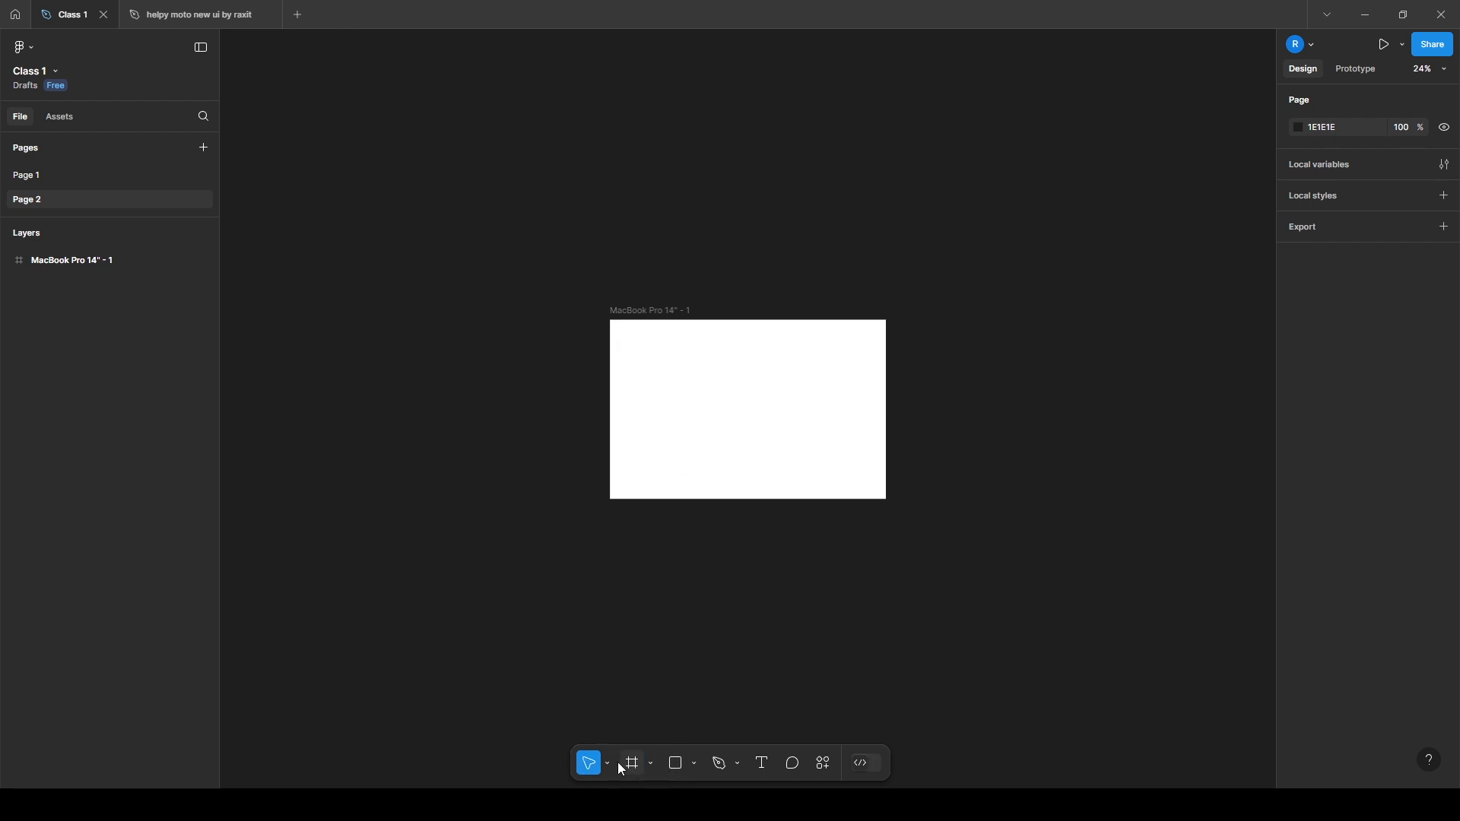
{"action": "left_click", "coordinate": [654, 311]}
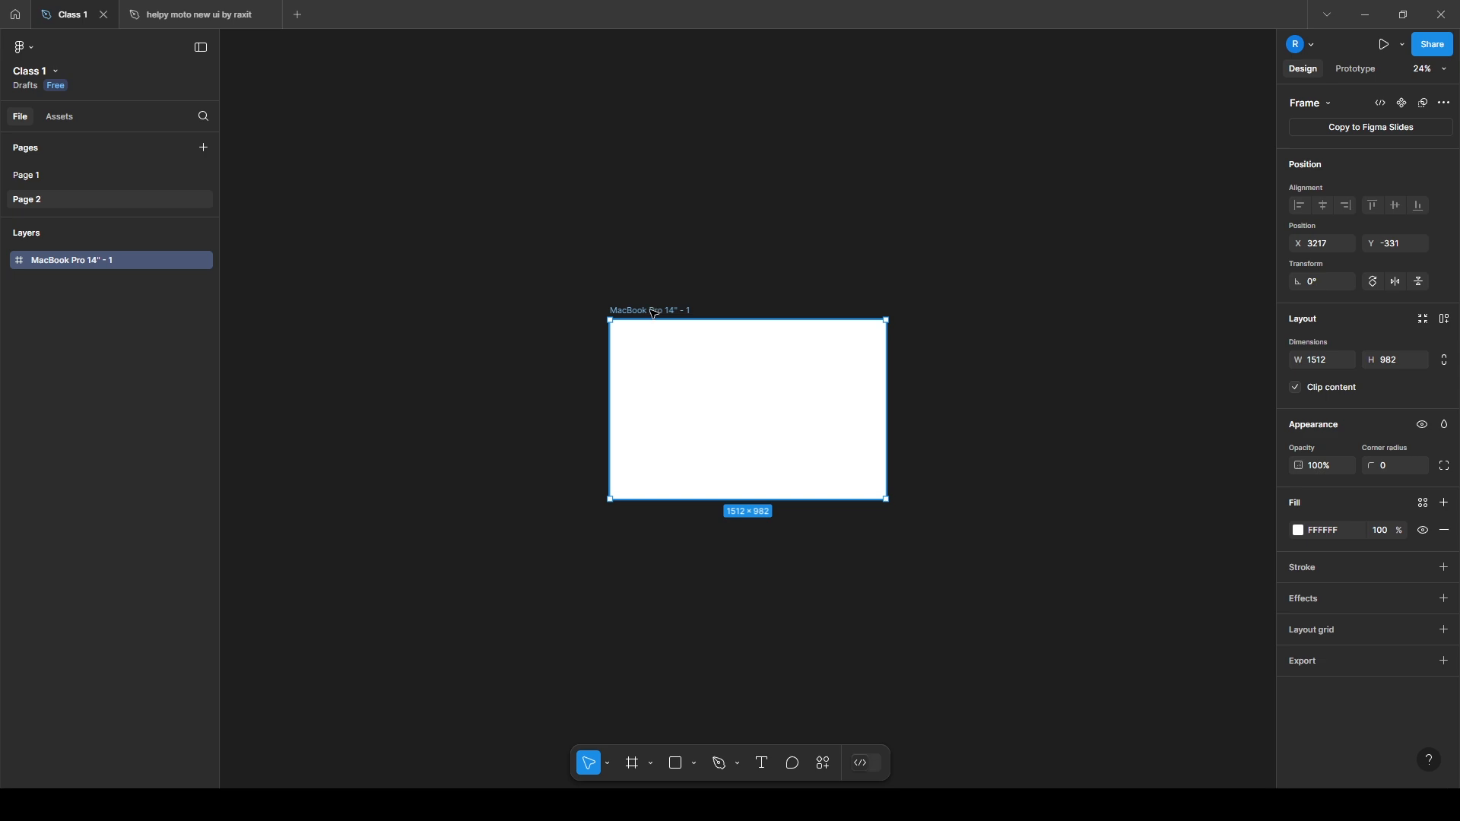
{"action": "key", "text": "Delete"}
{"action": "key", "text": "f"}
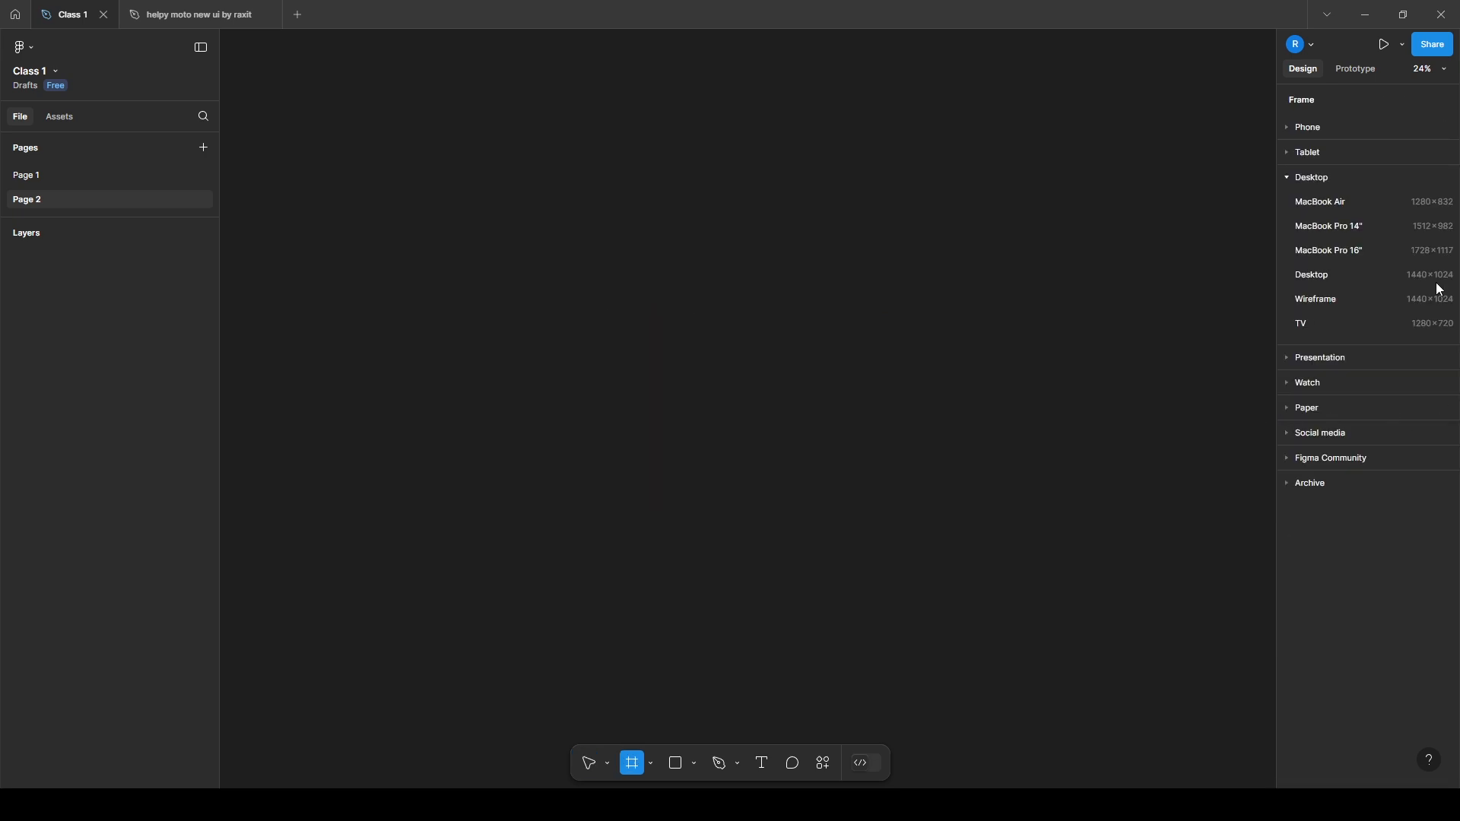
{"action": "left_click", "coordinate": [1336, 223]}
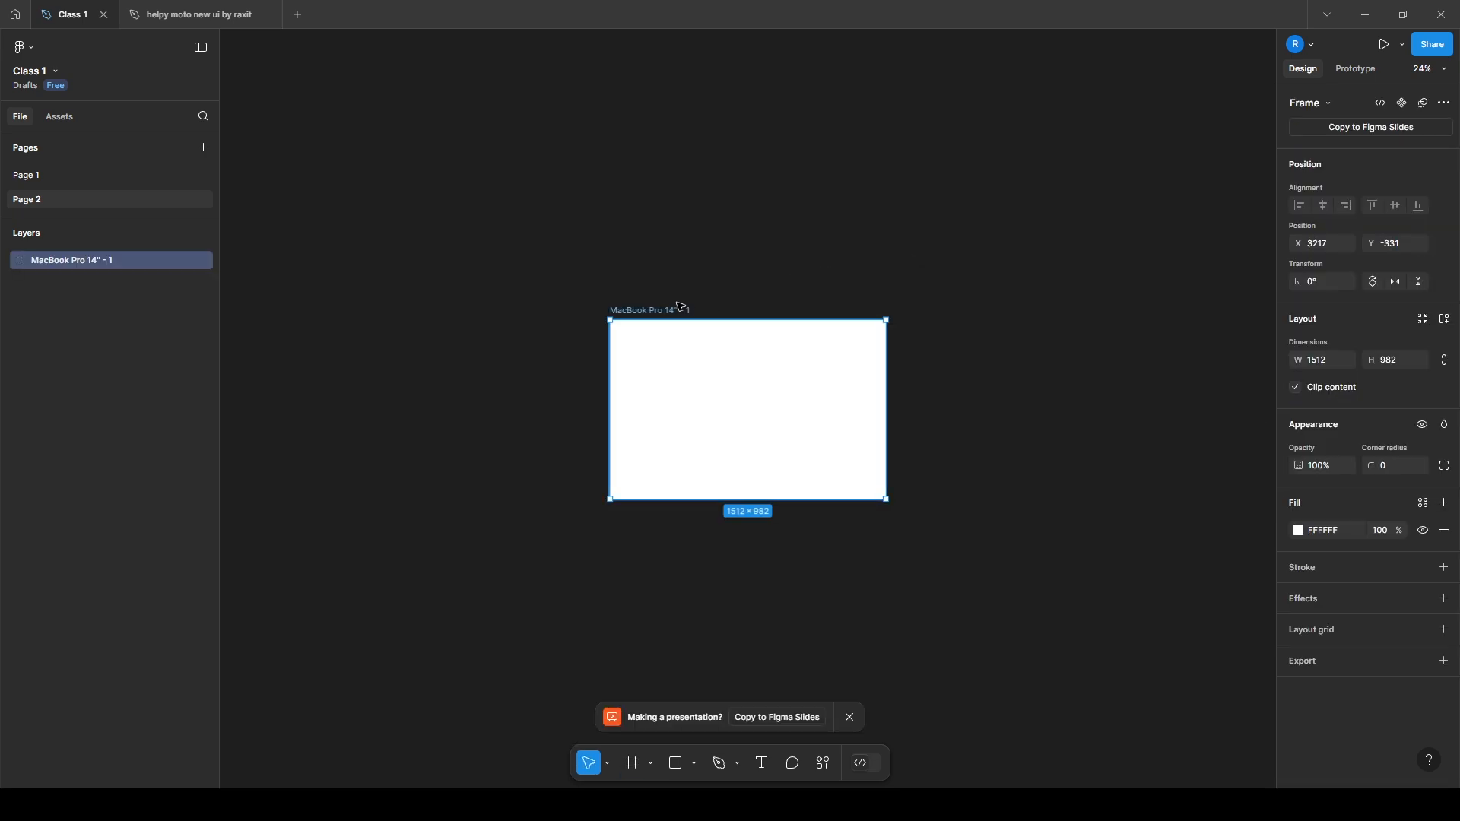
{"action": "scroll", "coordinate": [661, 319], "scroll_direction": "up", "scroll_amount": 5}
{"action": "left_click_drag", "start_coordinate": [662, 323], "coordinate": [559, 253]}
{"action": "left_click", "coordinate": [411, 393]}
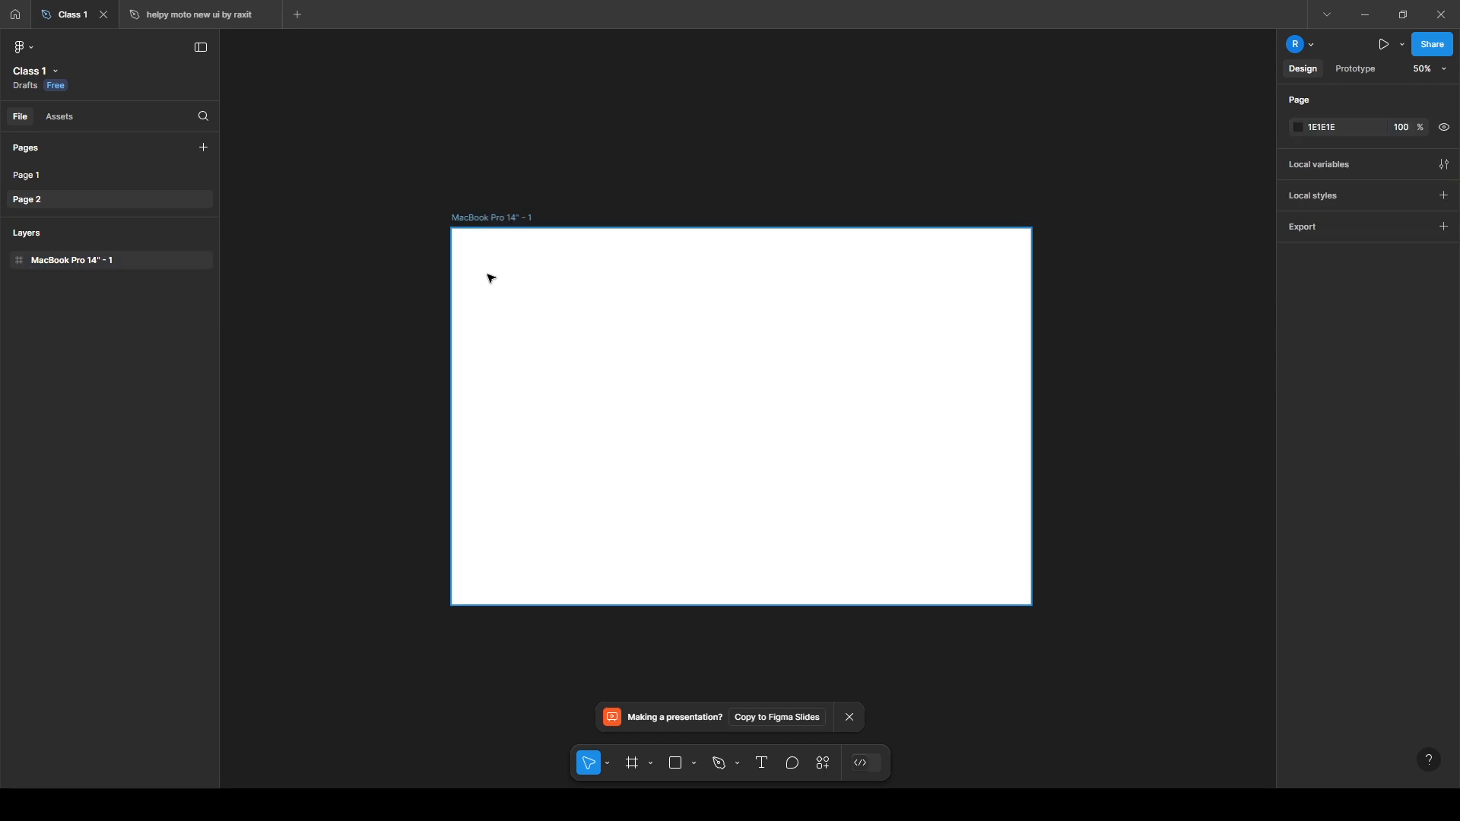
{"action": "left_click_drag", "start_coordinate": [489, 219], "coordinate": [490, 203]}
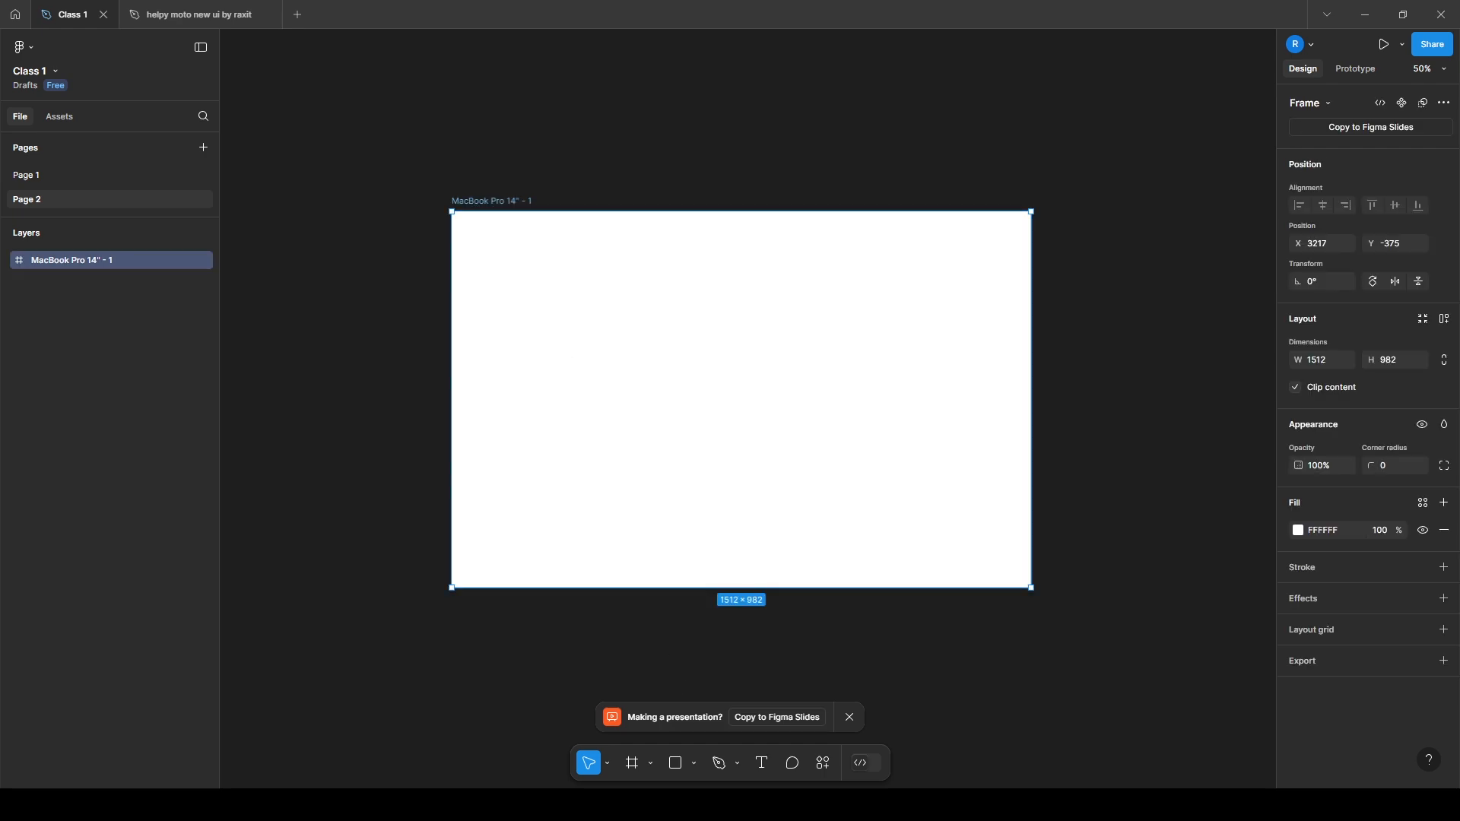
Draw a rectangle of about 282 × 264 in the frame's left part and place two duplicates beside it in a row
{"action": "left_click", "coordinate": [675, 764]}
{"action": "mouse_move", "coordinate": [489, 302]}
{"action": "left_mouse_down"}
{"action": "mouse_move", "coordinate": [581, 410]}
{"action": "mouse_move", "coordinate": [598, 403]}
{"action": "left_mouse_up"}
{"action": "left_click_drag", "start_coordinate": [525, 358], "coordinate": [912, 377]}
{"action": "left_click", "coordinate": [1065, 417]}
Select each of the three rectangles in turn and examine its constraints to the frame
{"action": "left_click", "coordinate": [544, 374]}
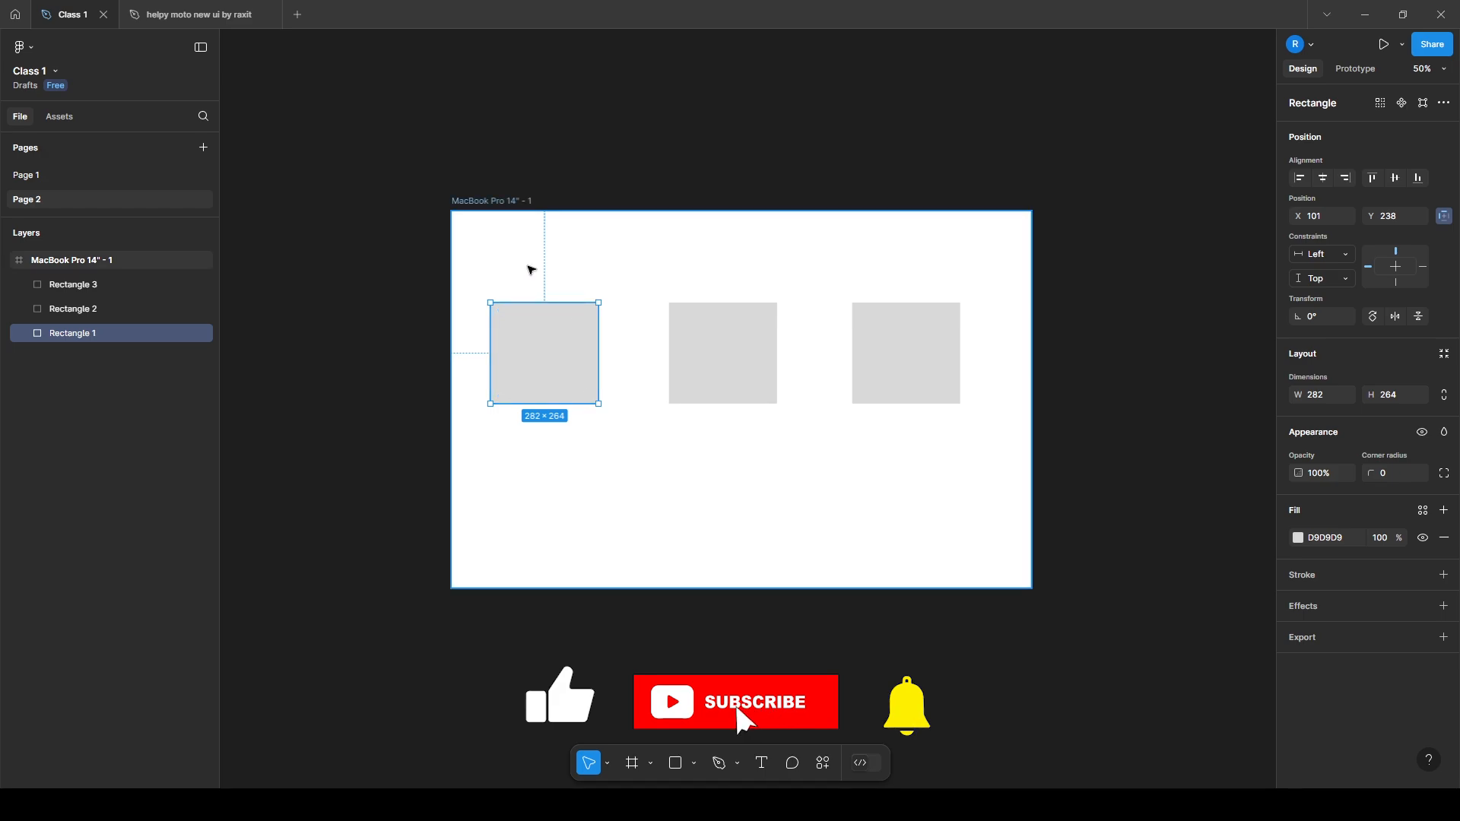
{"action": "scroll", "coordinate": [532, 267], "scroll_direction": "up", "scroll_amount": 5}
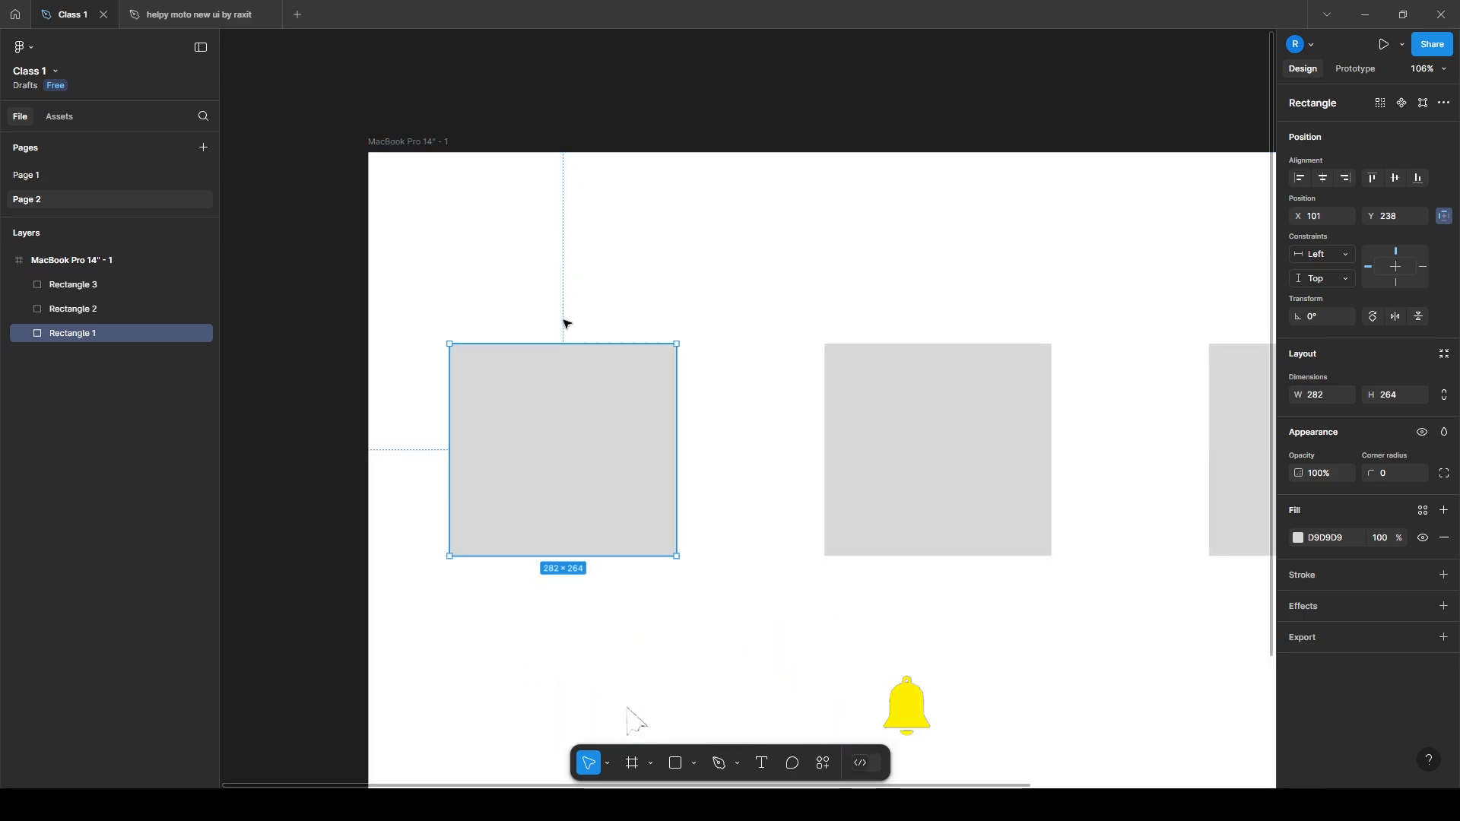
{"action": "left_click", "coordinate": [955, 454]}
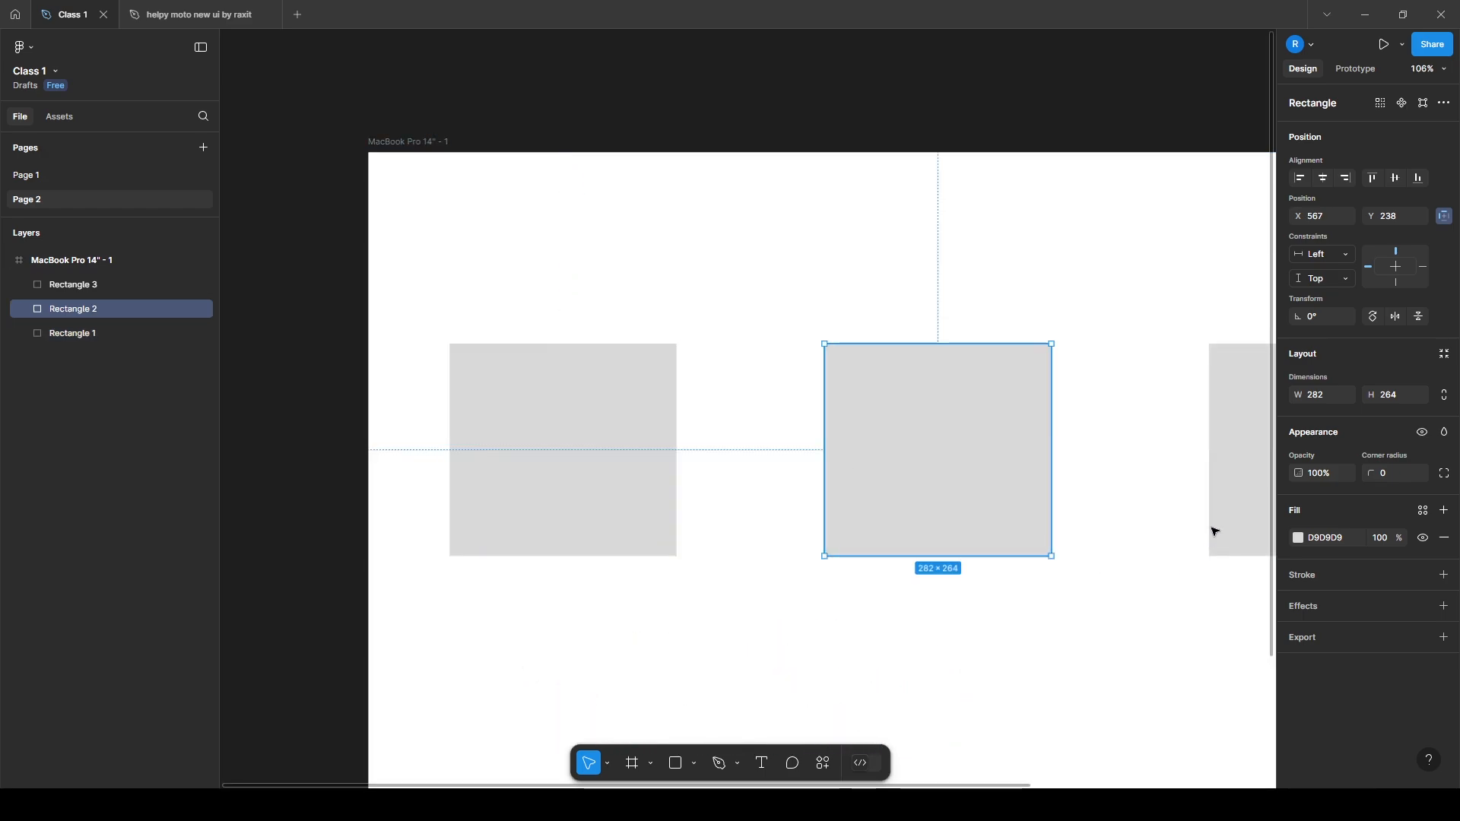
{"action": "left_click", "coordinate": [1212, 525]}
{"action": "scroll", "coordinate": [1036, 345], "scroll_direction": "down", "scroll_amount": 5}
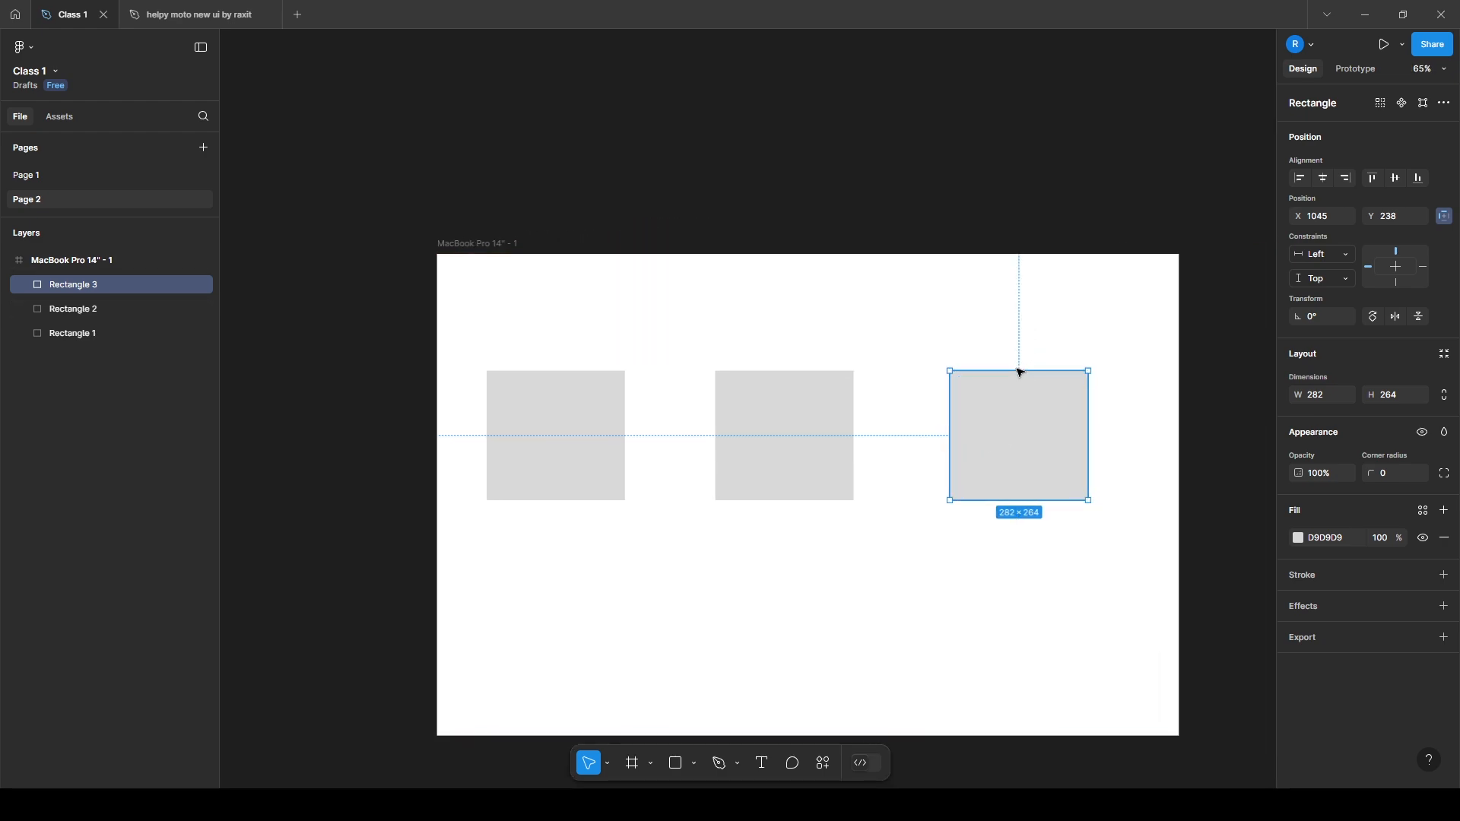
{"action": "left_click", "coordinate": [662, 124]}
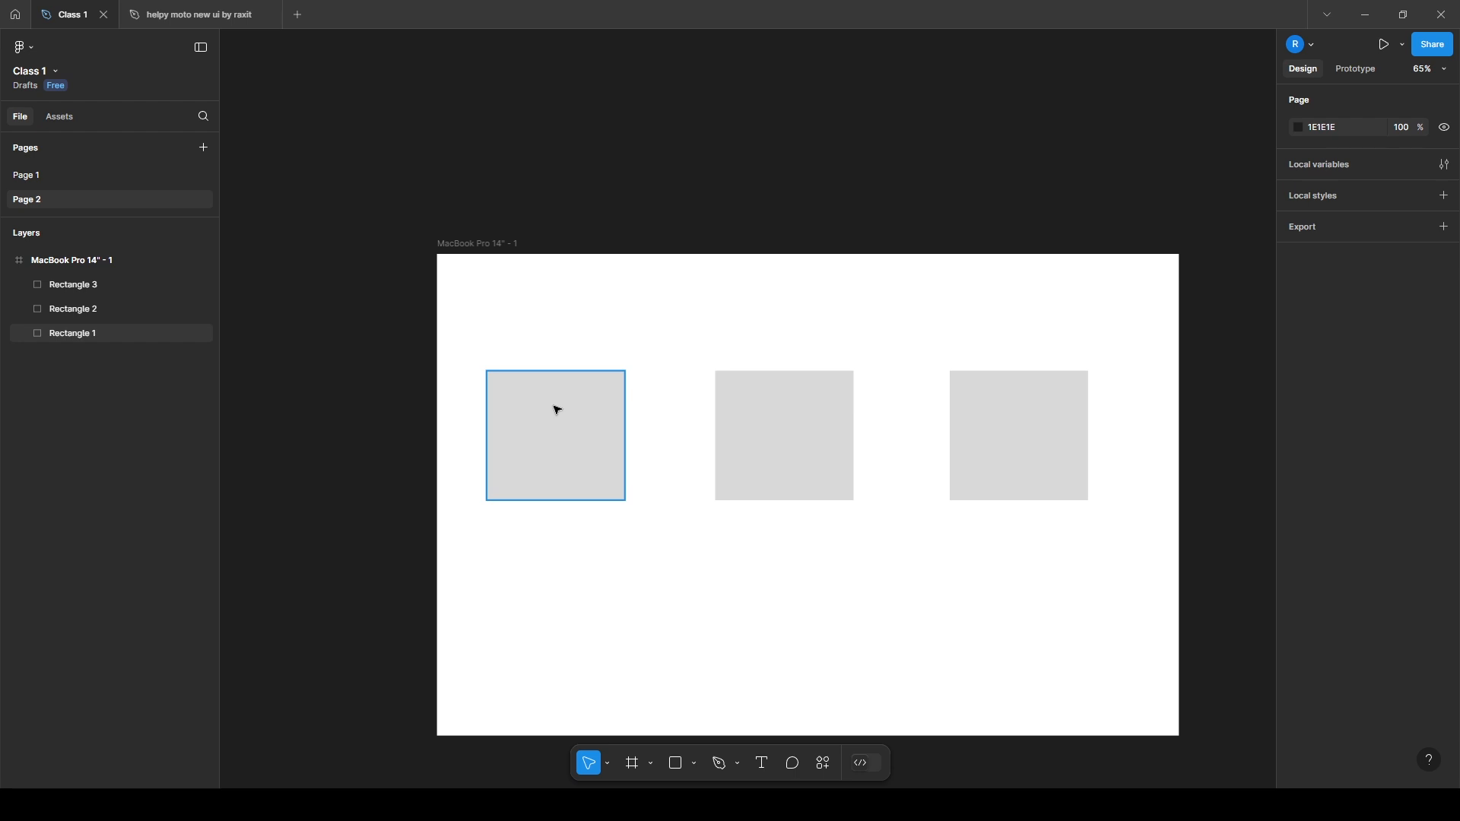
Try the Right, Left and Left + Right horizontal constraints on the leftmost rectangle, ending on Left
{"action": "left_click", "coordinate": [556, 410]}
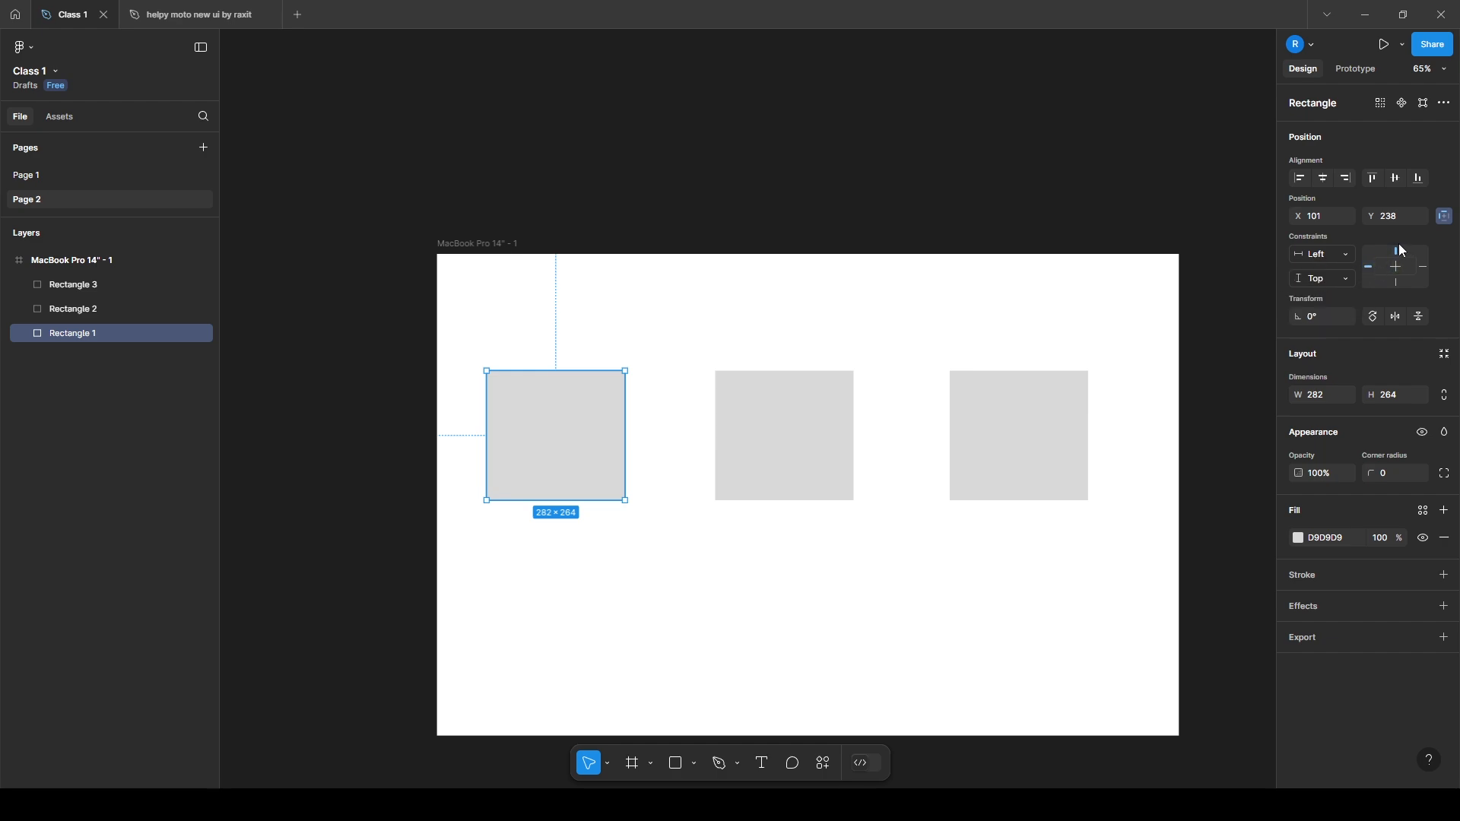
{"action": "left_click", "coordinate": [1338, 254]}
{"action": "left_click", "coordinate": [1332, 269]}
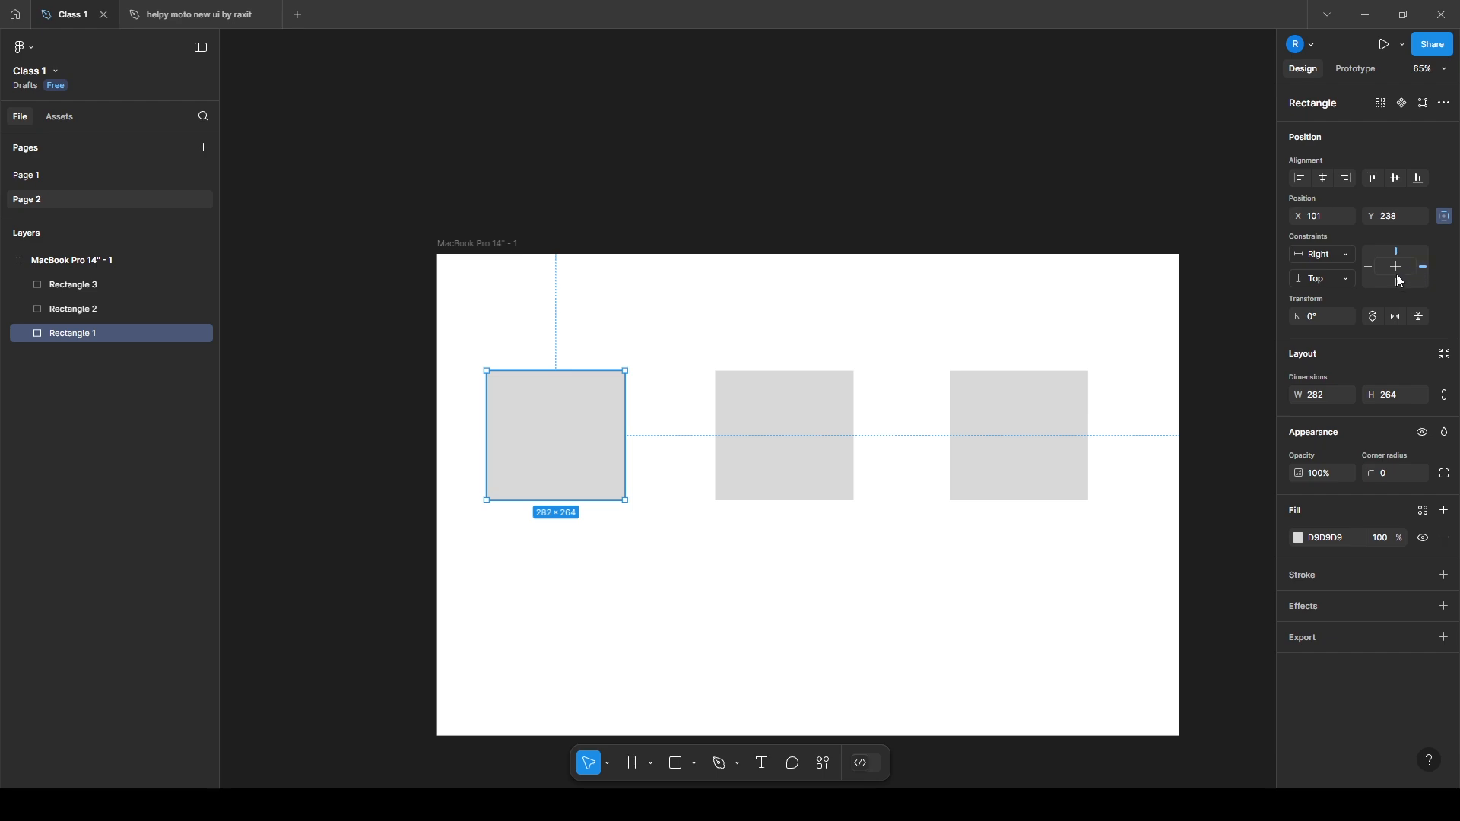
{"action": "left_click", "coordinate": [1339, 257]}
{"action": "left_click", "coordinate": [1334, 251]}
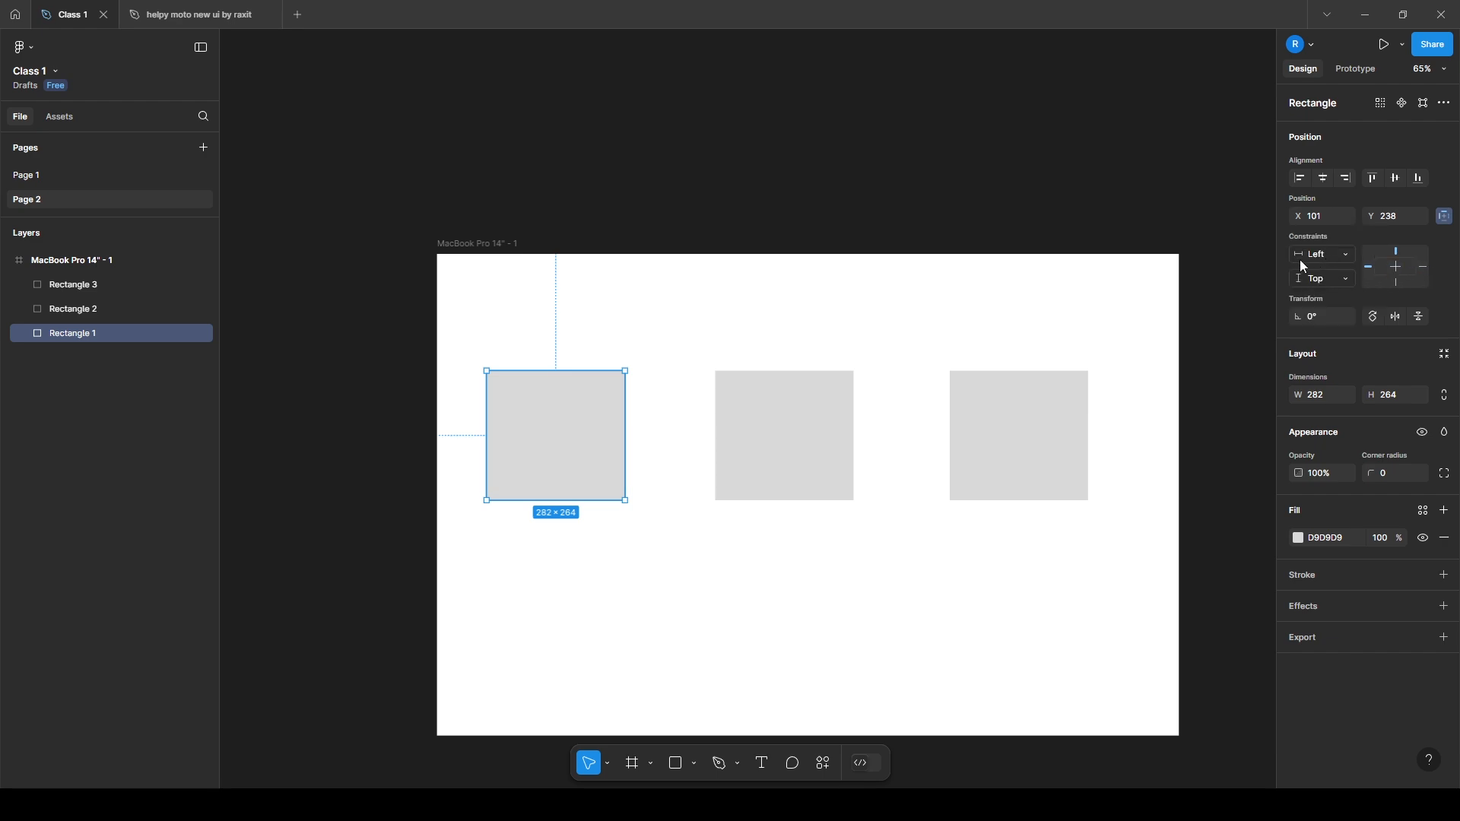
{"action": "left_click", "coordinate": [1302, 257]}
{"action": "left_click", "coordinate": [1331, 289]}
{"action": "left_click", "coordinate": [1342, 259]}
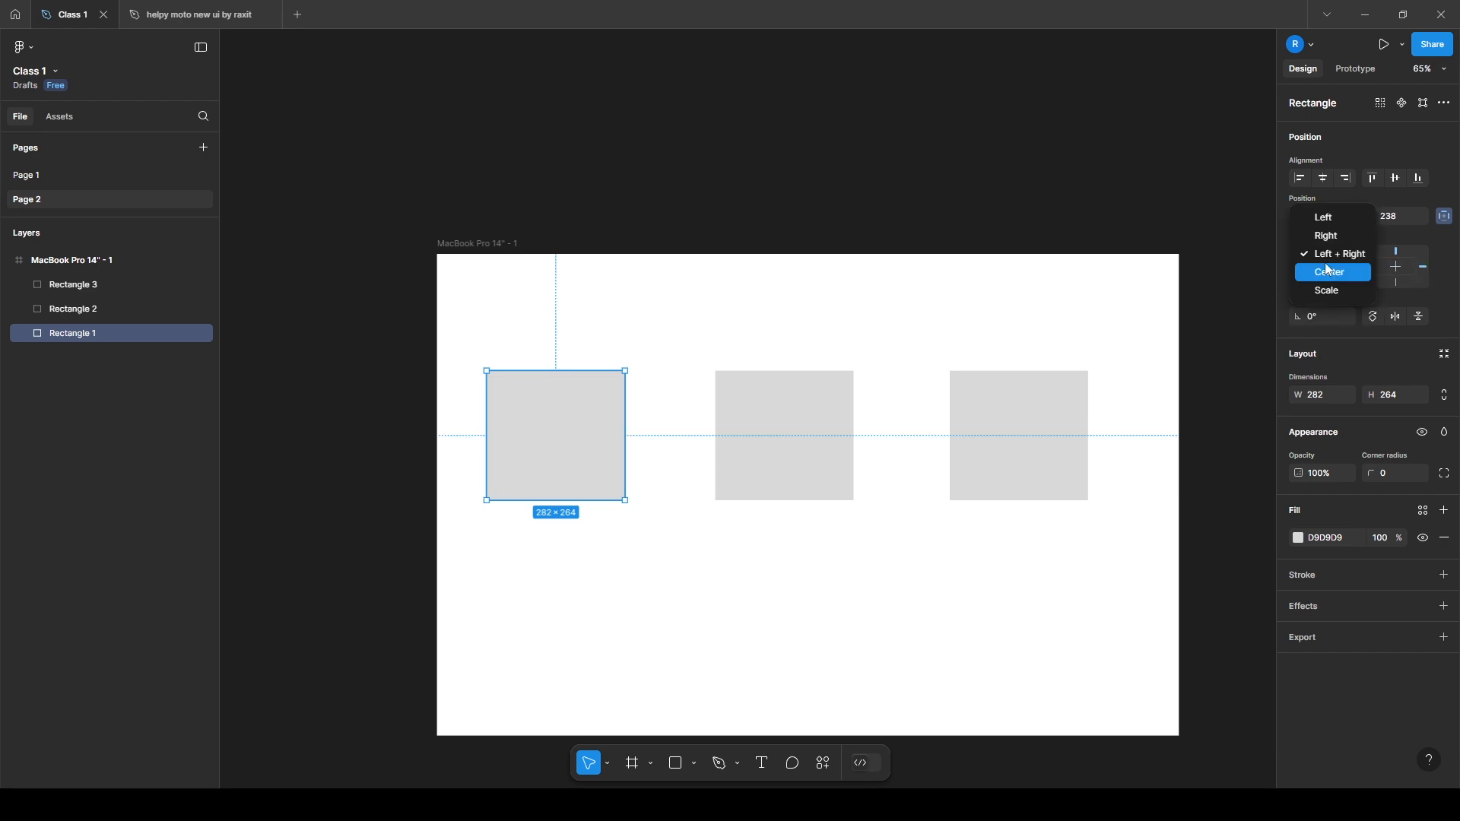
{"action": "left_click", "coordinate": [1332, 221]}
Try the Bottom and Top + Bottom vertical constraints on the leftmost rectangle, ending on Top
{"action": "left_click", "coordinate": [1327, 278]}
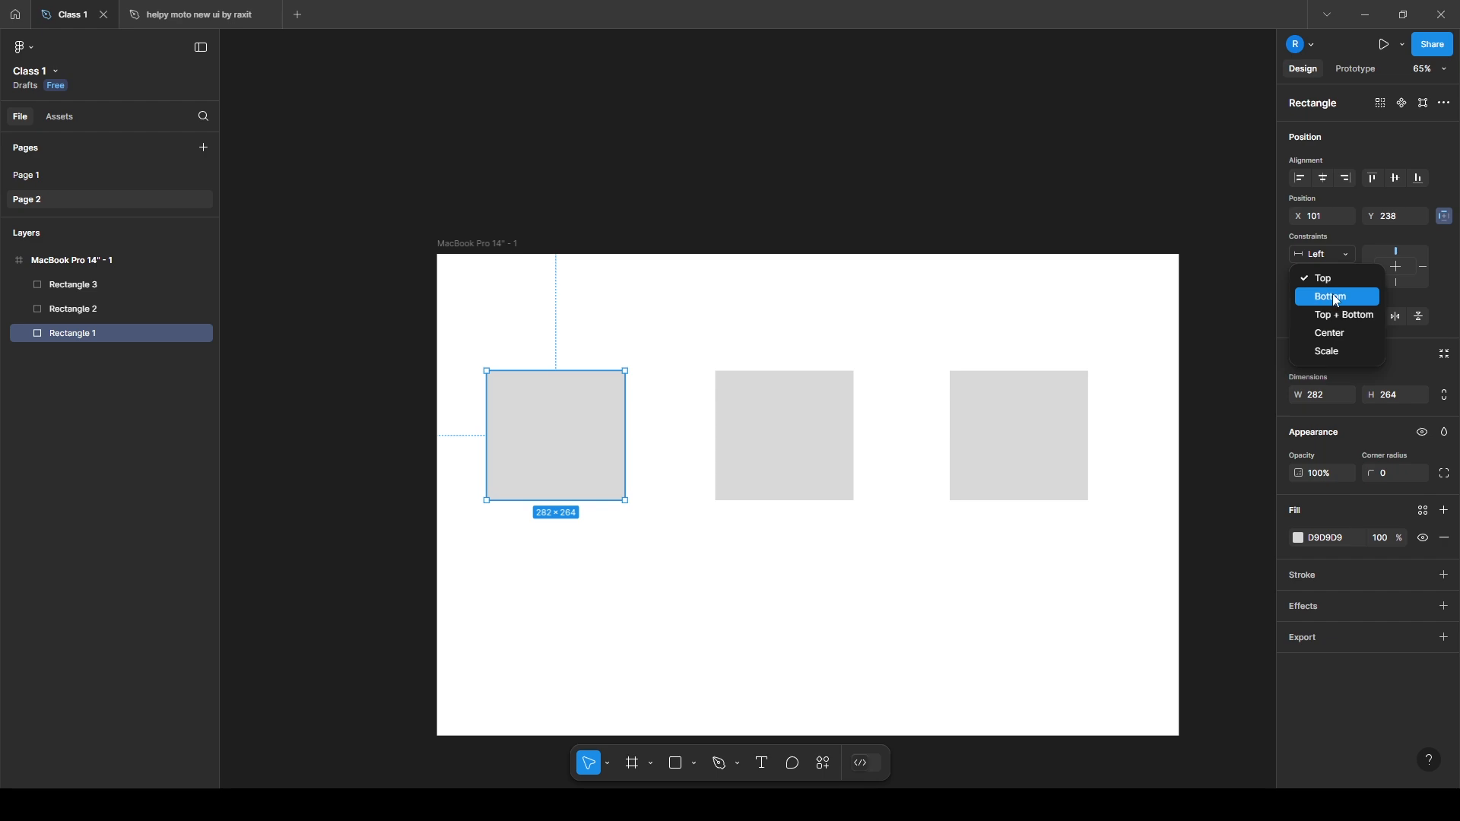
{"action": "left_click", "coordinate": [1332, 294]}
{"action": "left_click", "coordinate": [1314, 281]}
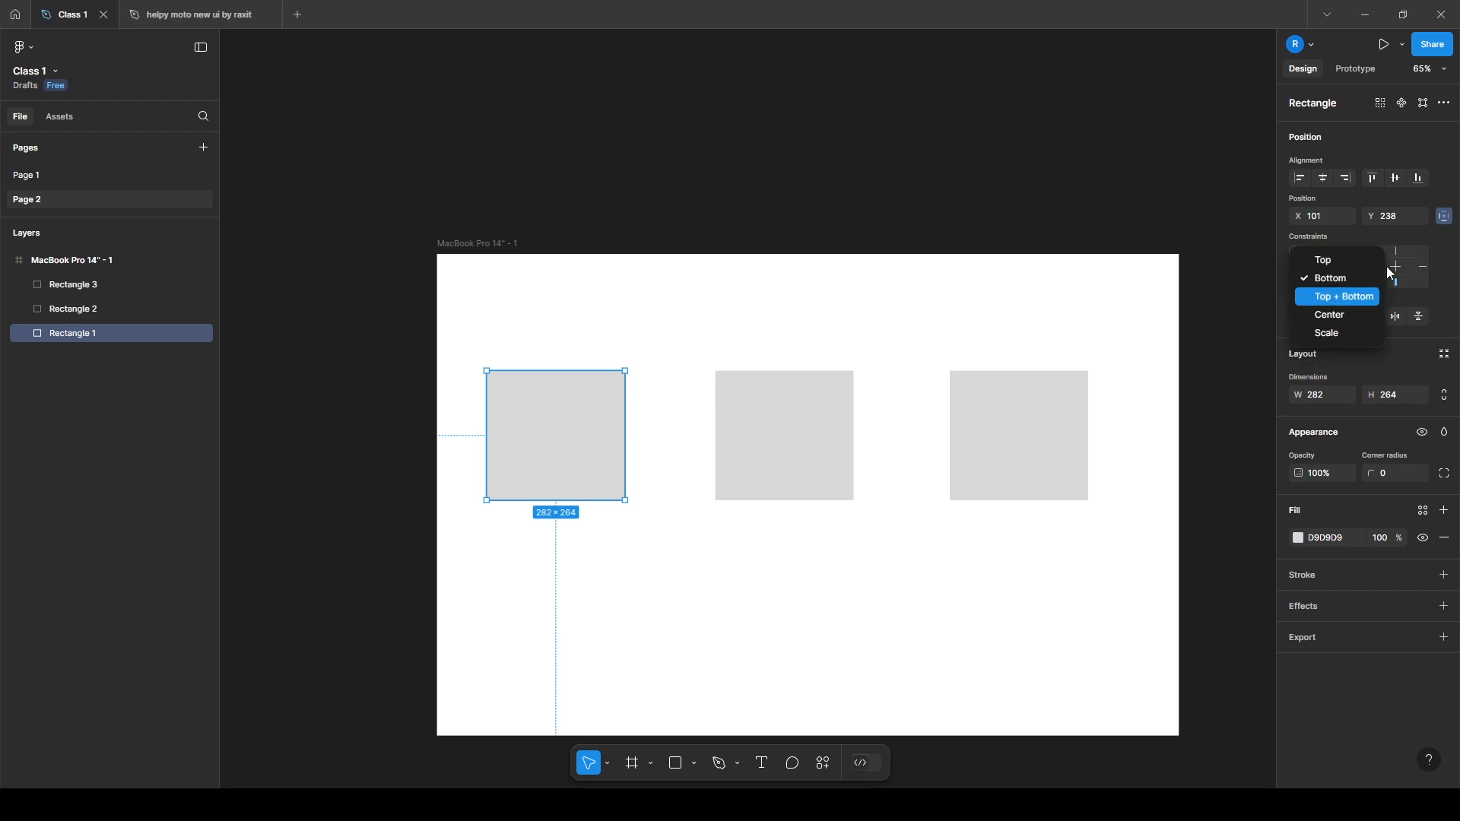
{"action": "left_click", "coordinate": [1380, 294]}
{"action": "left_click", "coordinate": [1335, 279]}
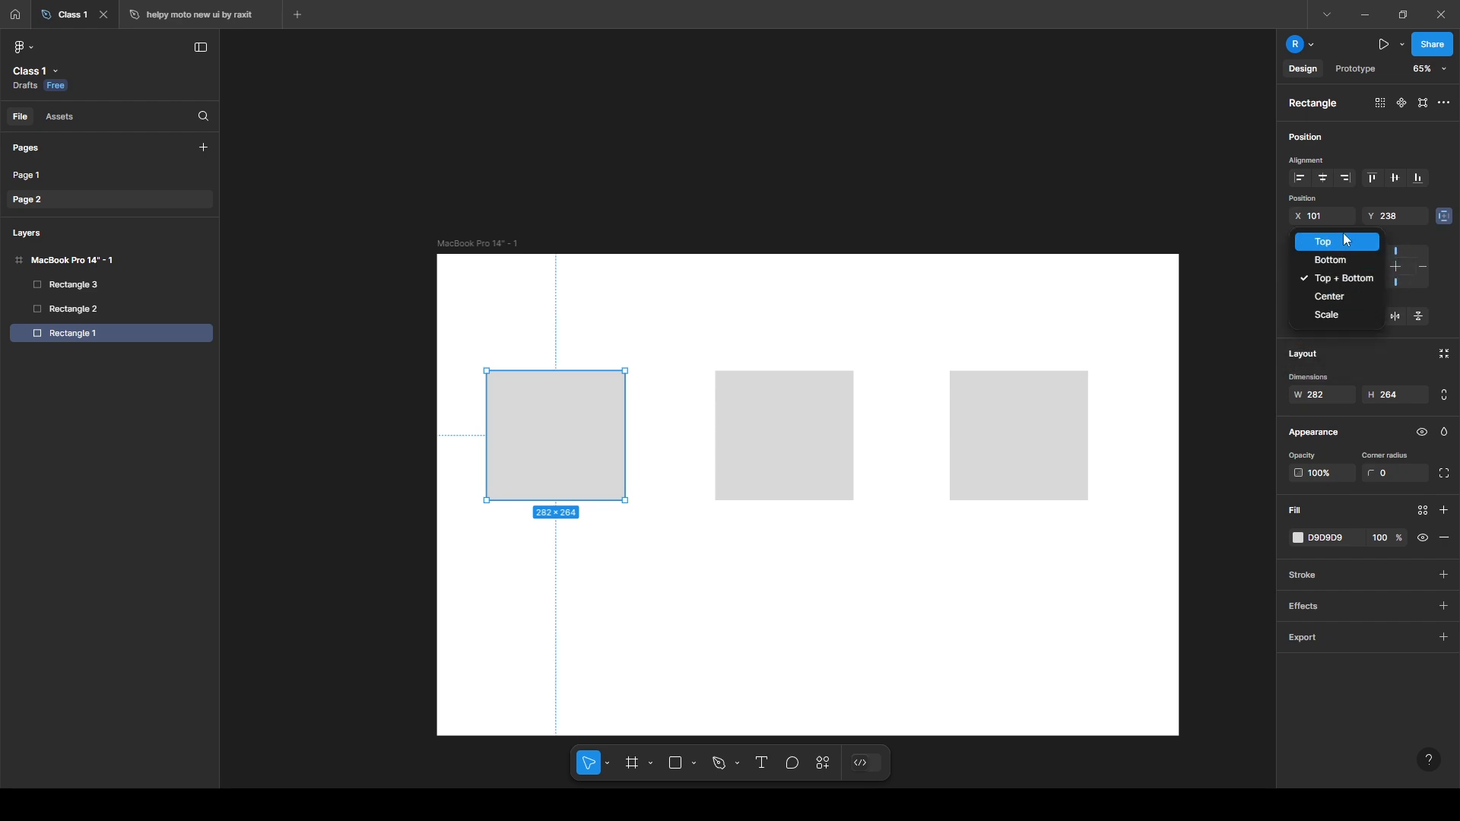
{"action": "left_click", "coordinate": [1342, 233]}
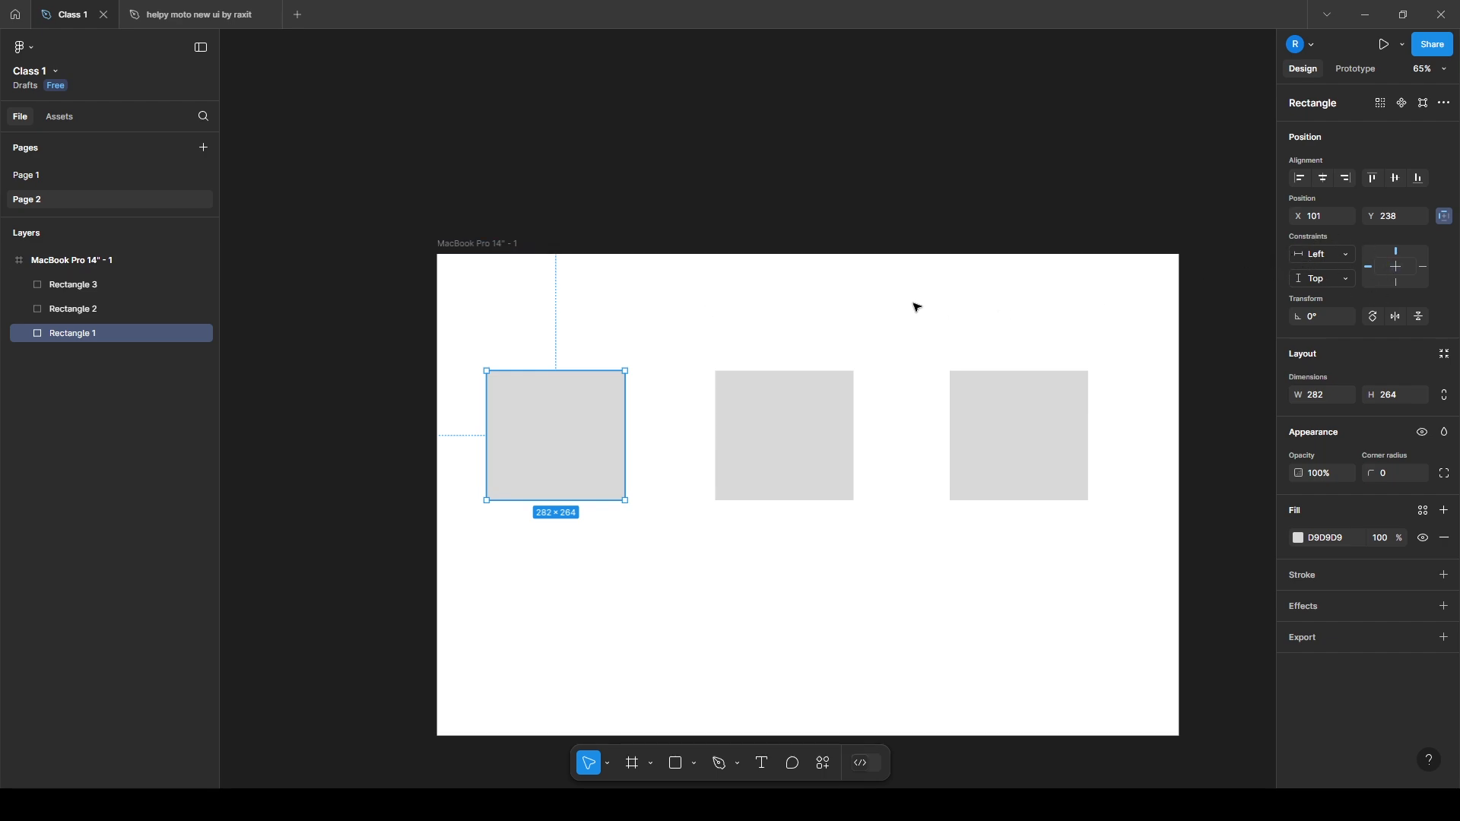
Delete the middle and rightmost rectangles from the frame
{"action": "left_click", "coordinate": [773, 423]}
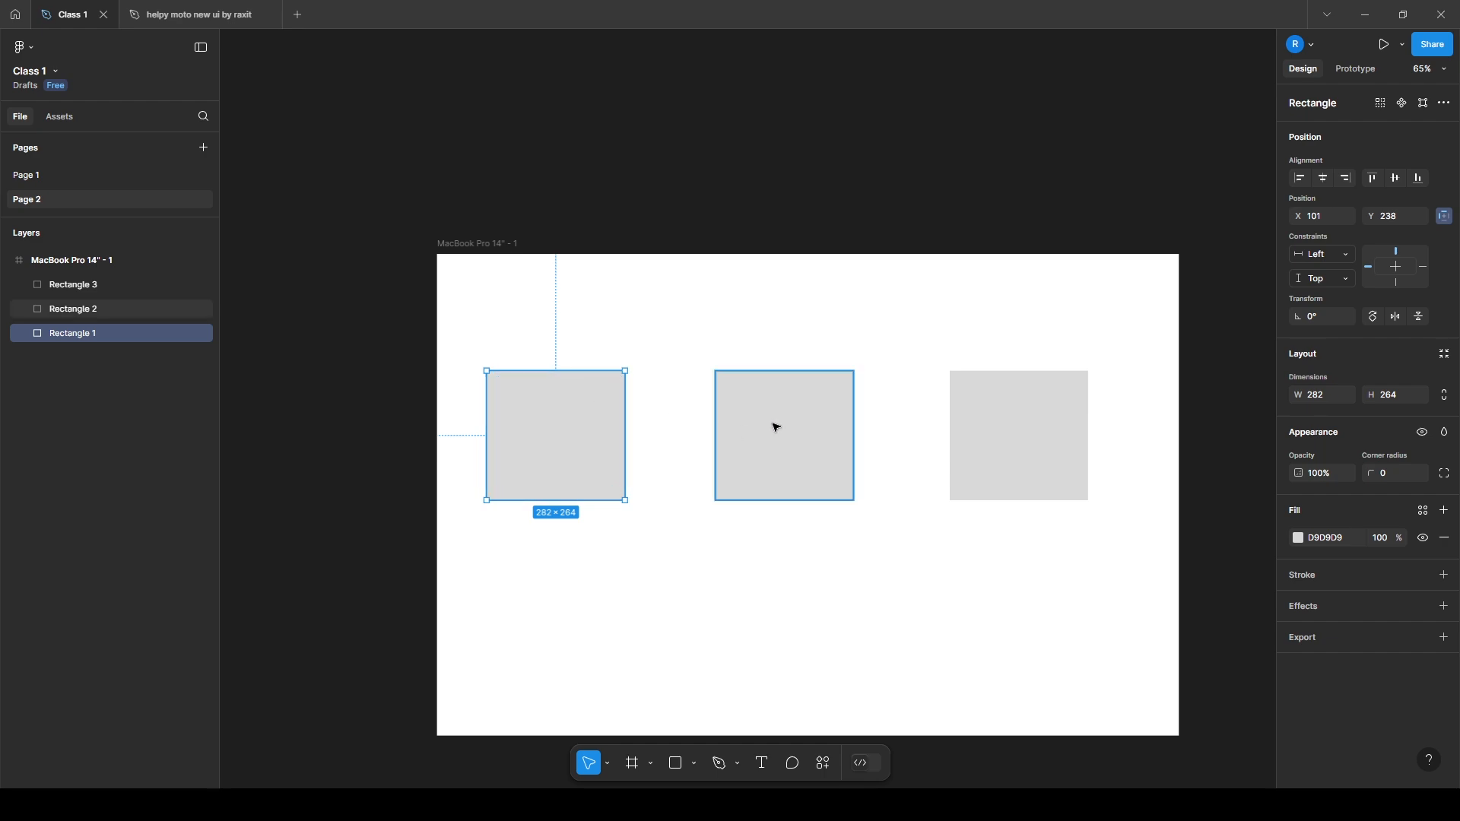
{"action": "key", "text": "Delete"}
{"action": "left_click", "coordinate": [988, 456]}
{"action": "key", "text": "Delete"}
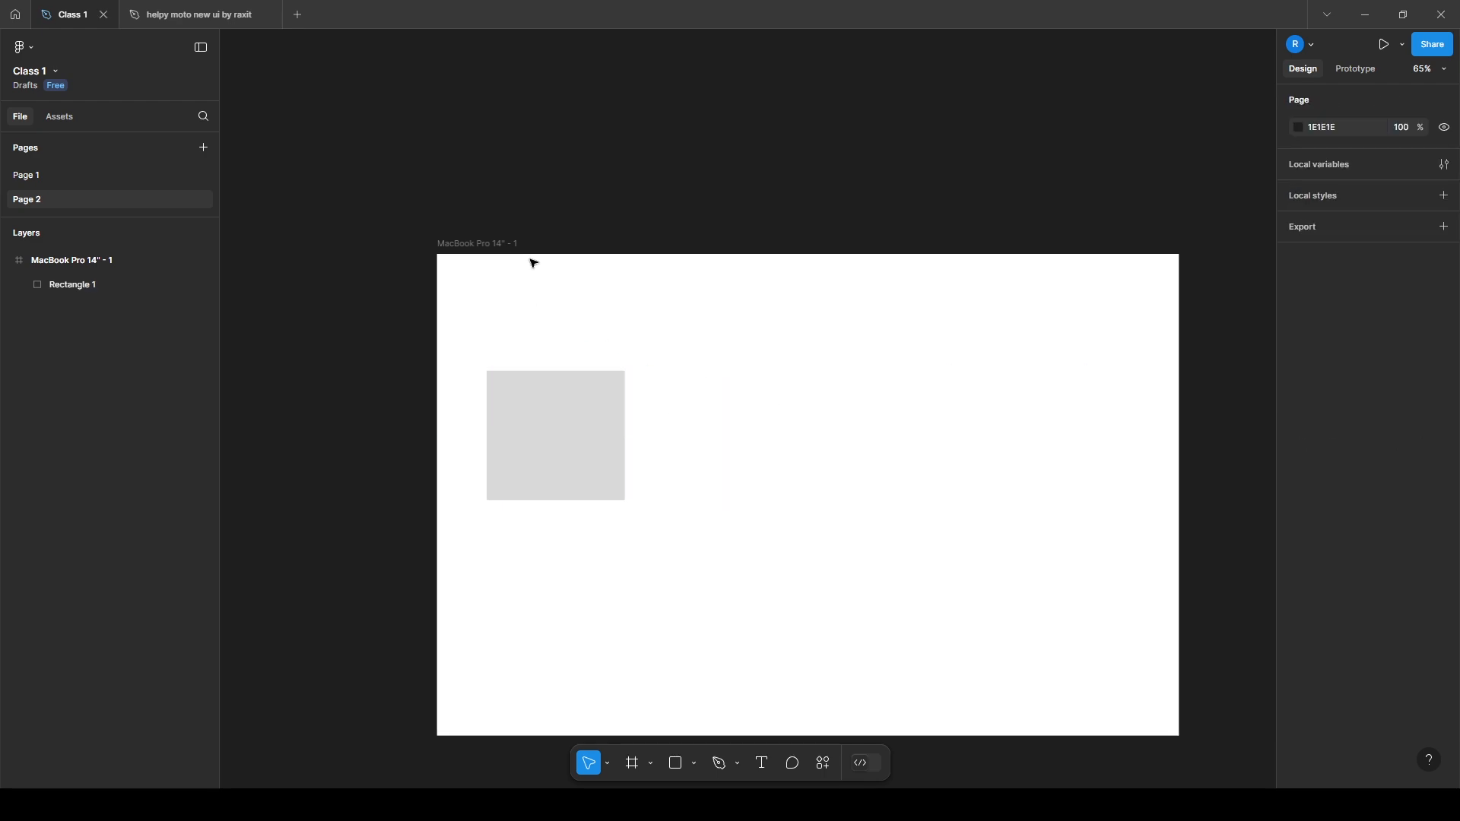
Reposition the frame with its rectangle on the canvas at about X 3087, Y -618
{"action": "left_click", "coordinate": [532, 263]}
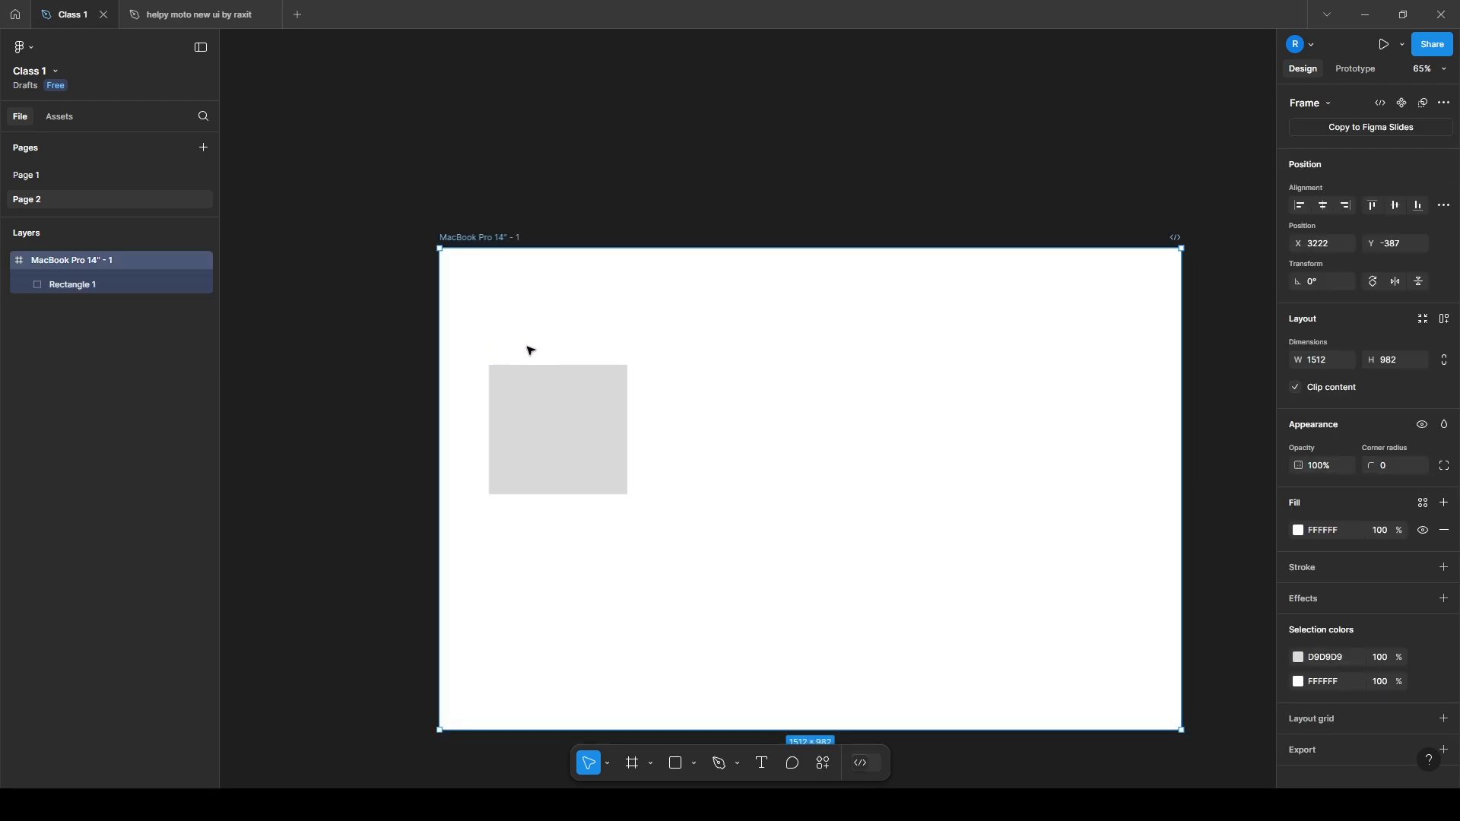
{"action": "left_click", "coordinate": [580, 433]}
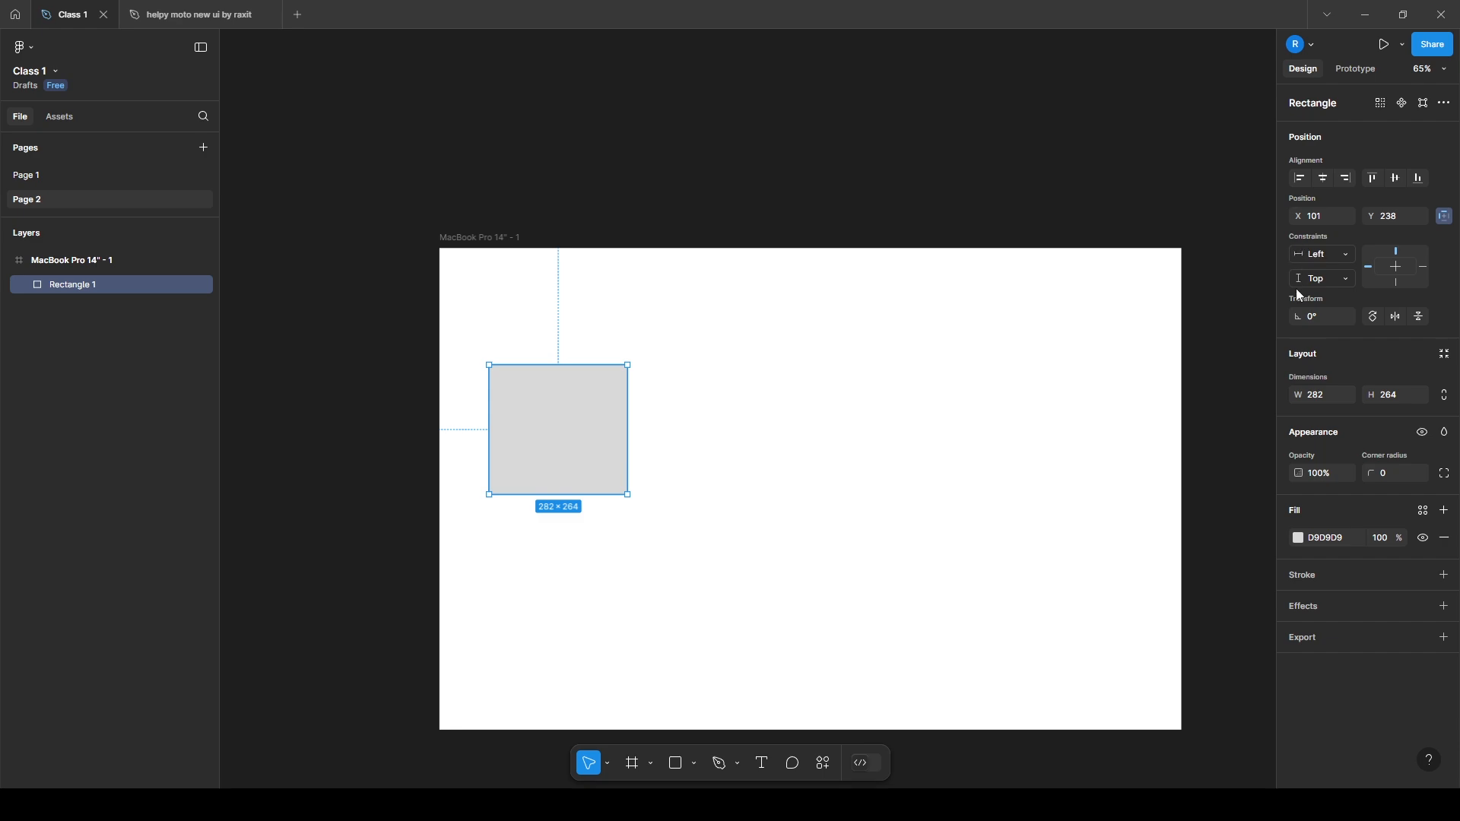
{"action": "left_click", "coordinate": [520, 242]}
{"action": "scroll", "coordinate": [517, 273], "scroll_direction": "down", "scroll_amount": 3}
{"action": "scroll", "coordinate": [517, 274], "scroll_direction": "right", "scroll_amount": 2}
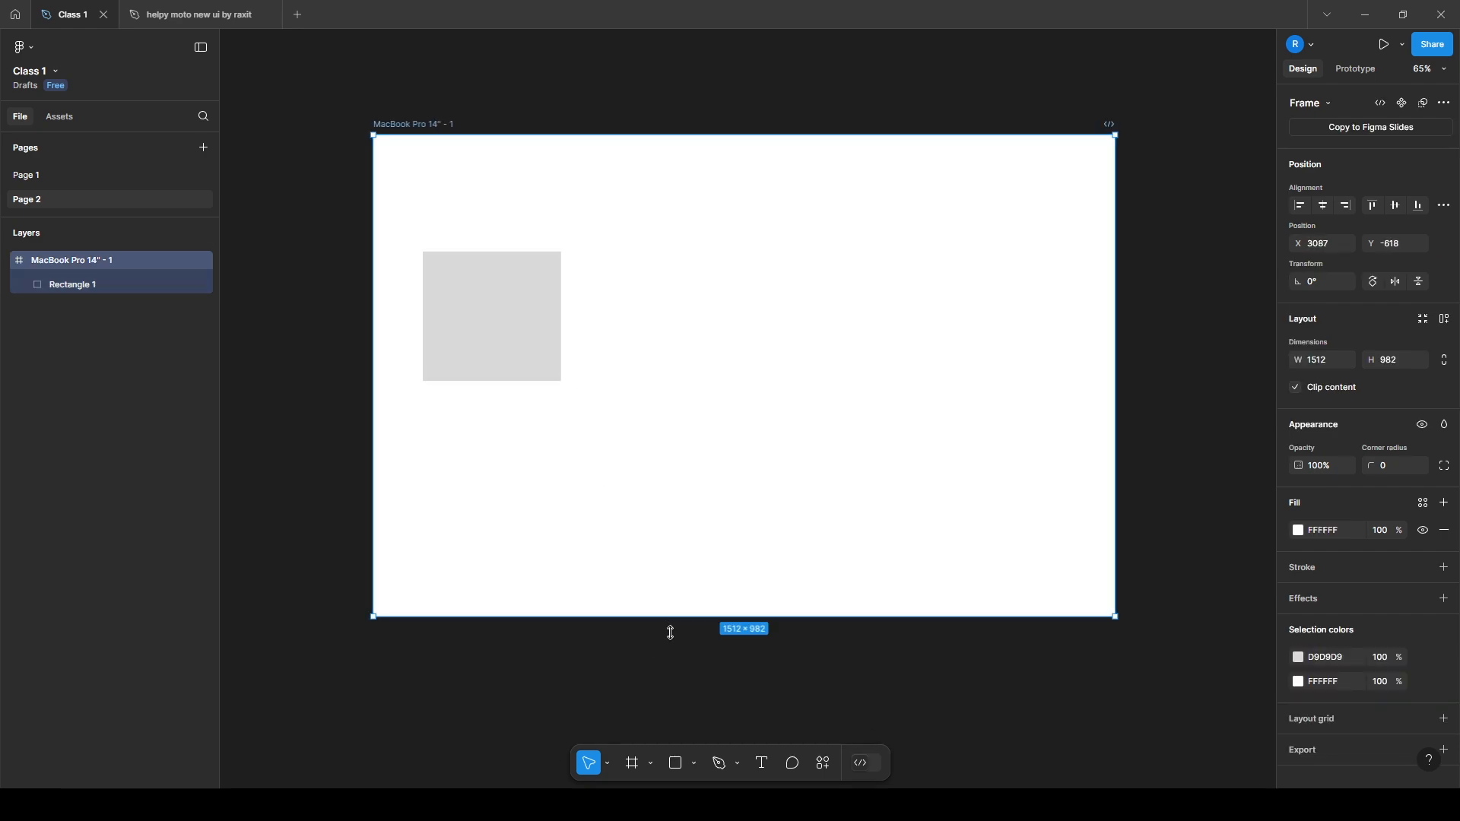
Resize the frame from its different edges to test the rectangle's Left and Top constraints, undoing the size changes
{"action": "mouse_move", "coordinate": [671, 632]}
{"action": "left_mouse_down"}
{"action": "mouse_move", "coordinate": [649, 492]}
{"action": "mouse_move", "coordinate": [671, 616]}
{"action": "left_mouse_up"}
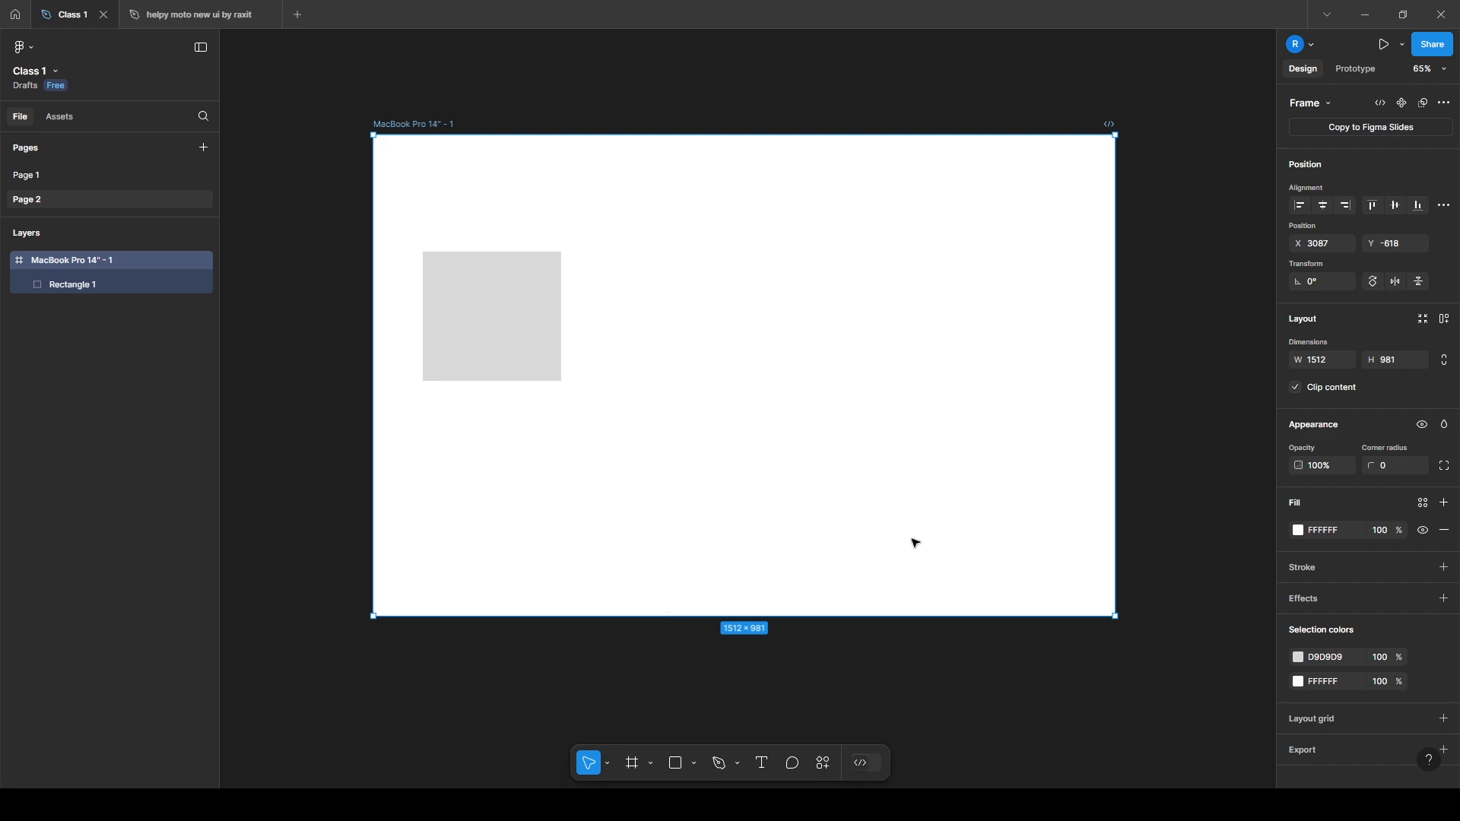
{"action": "left_click_drag", "start_coordinate": [1108, 381], "coordinate": [1088, 403]}
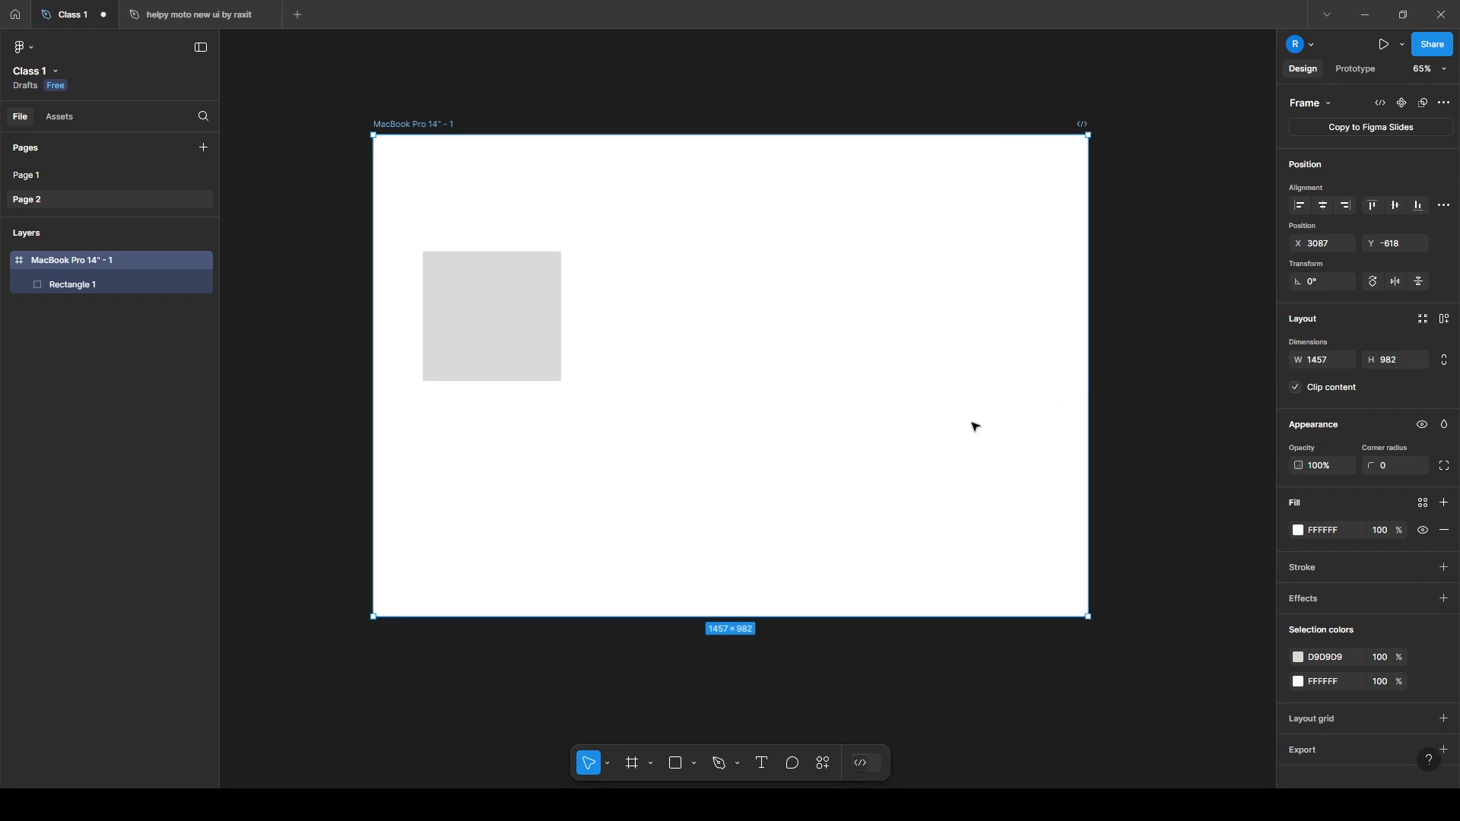
{"action": "key", "text": "ctrl+z"}
{"action": "mouse_move", "coordinate": [372, 398]}
{"action": "left_mouse_down"}
{"action": "mouse_move", "coordinate": [275, 394]}
{"action": "mouse_move", "coordinate": [373, 392]}
{"action": "left_mouse_up"}
{"action": "mouse_move", "coordinate": [551, 134]}
{"action": "left_mouse_down"}
{"action": "mouse_move", "coordinate": [557, 62]}
{"action": "mouse_move", "coordinate": [554, 109]}
{"action": "left_mouse_up"}
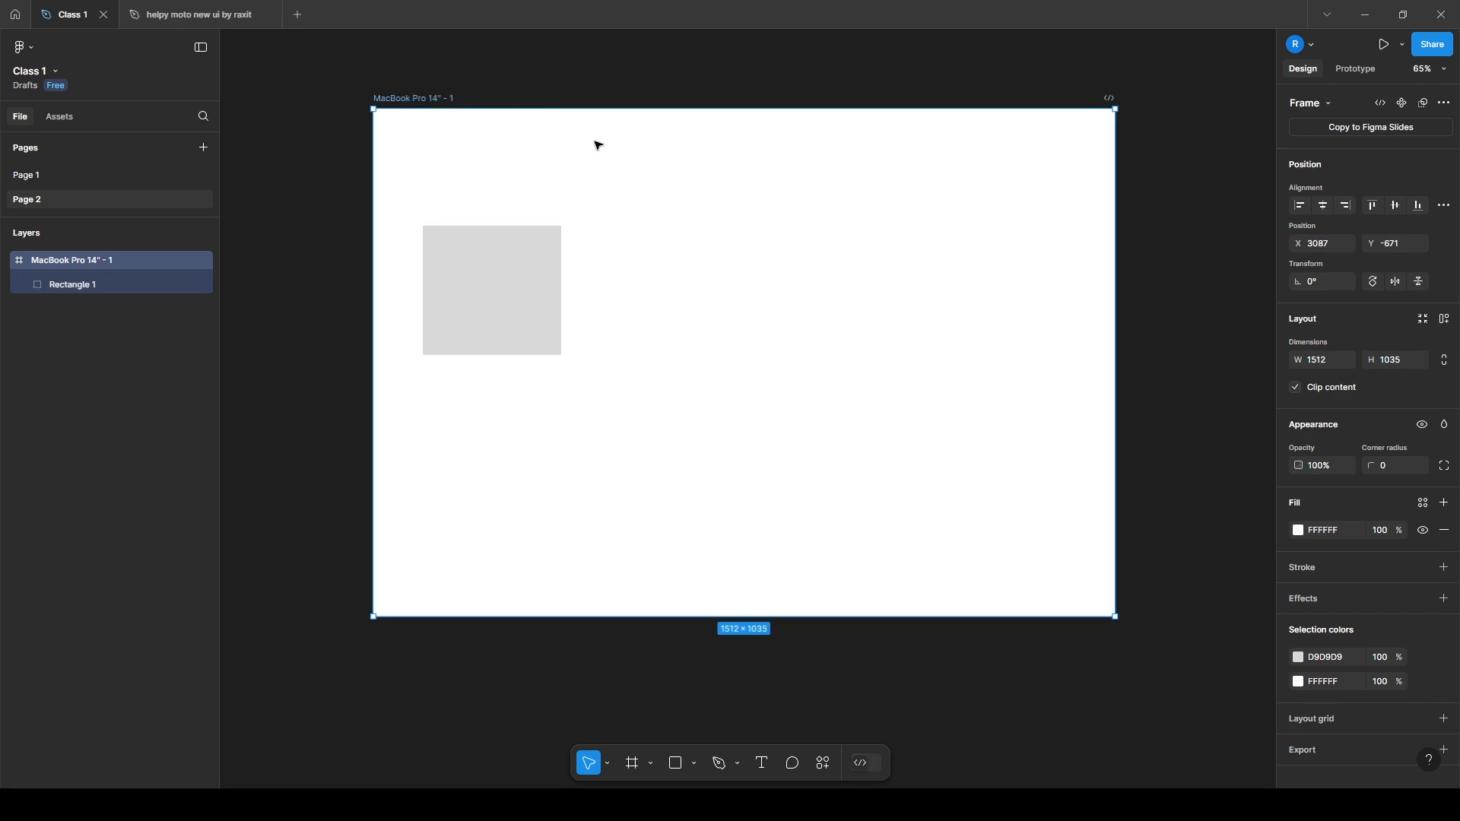
{"action": "key", "text": "ctrl+z"}
Set the rectangle's horizontal constraint to Right
{"action": "left_click", "coordinate": [548, 309]}
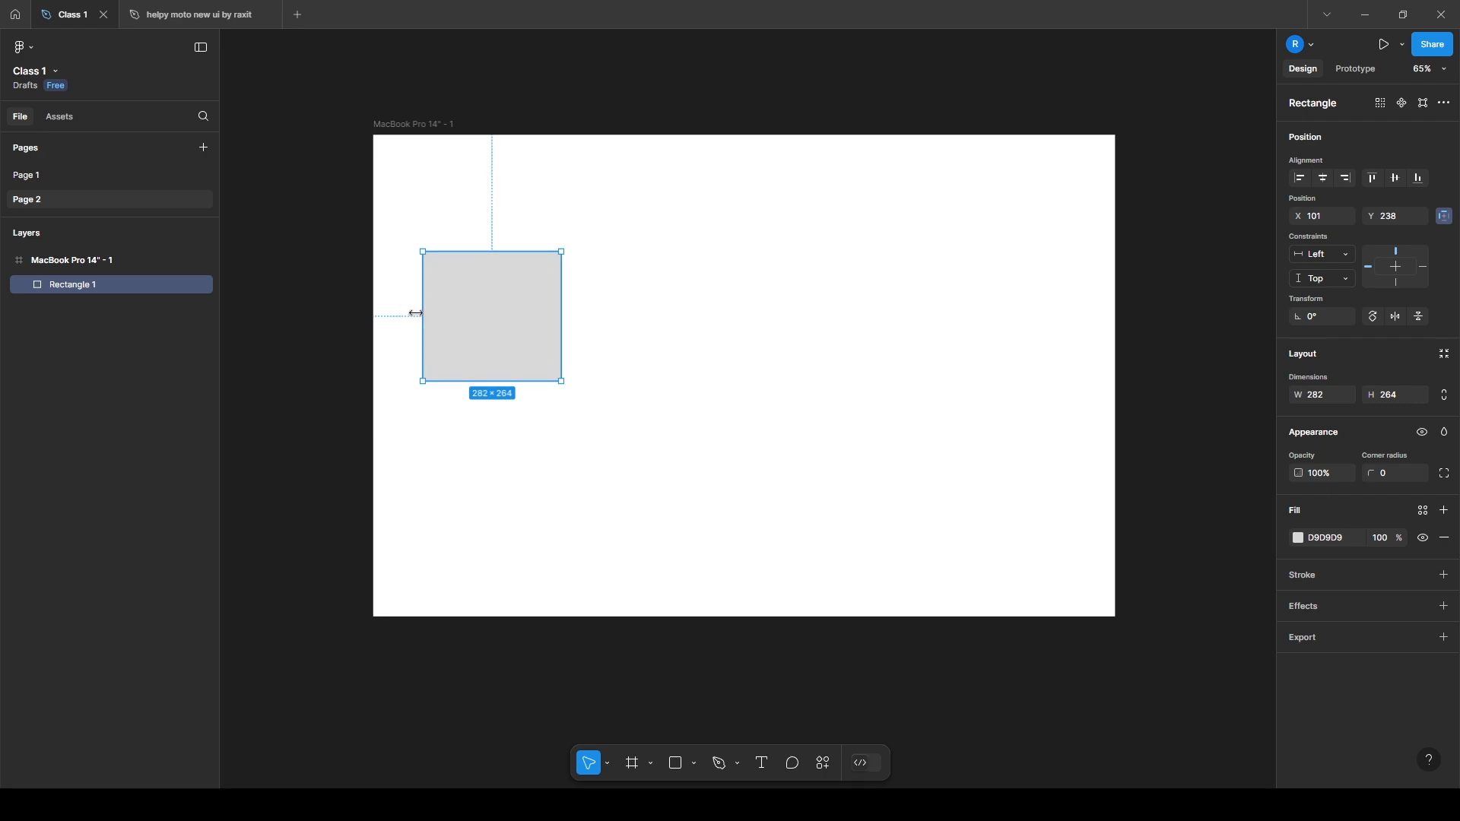
{"action": "left_click", "coordinate": [1321, 260]}
{"action": "left_click", "coordinate": [1334, 276]}
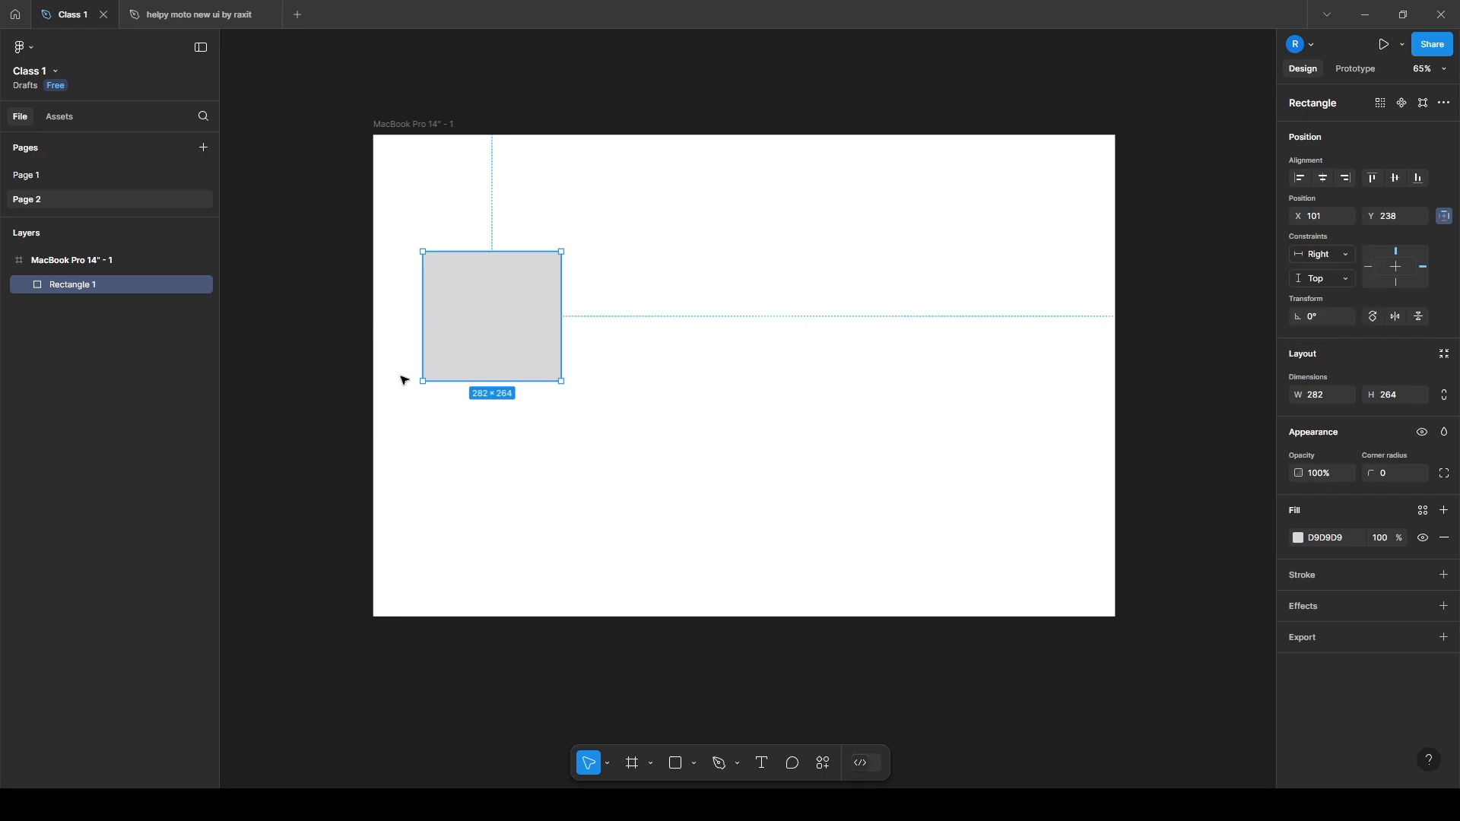
Resize the frame from its right and left edges to test the Right constraint, undoing each resize
{"action": "left_click", "coordinate": [423, 146]}
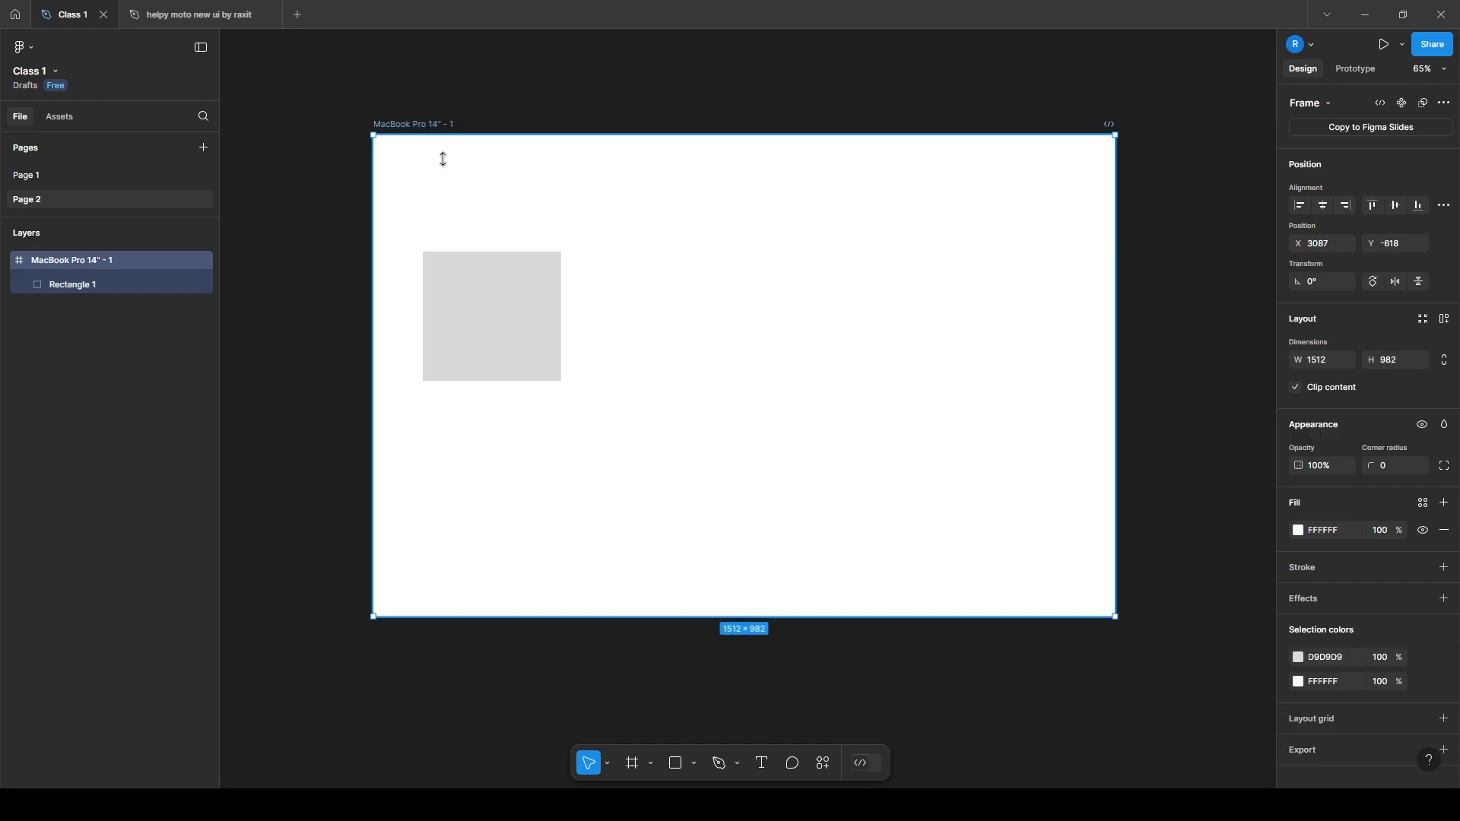
{"action": "left_click_drag", "start_coordinate": [1116, 452], "coordinate": [961, 437]}
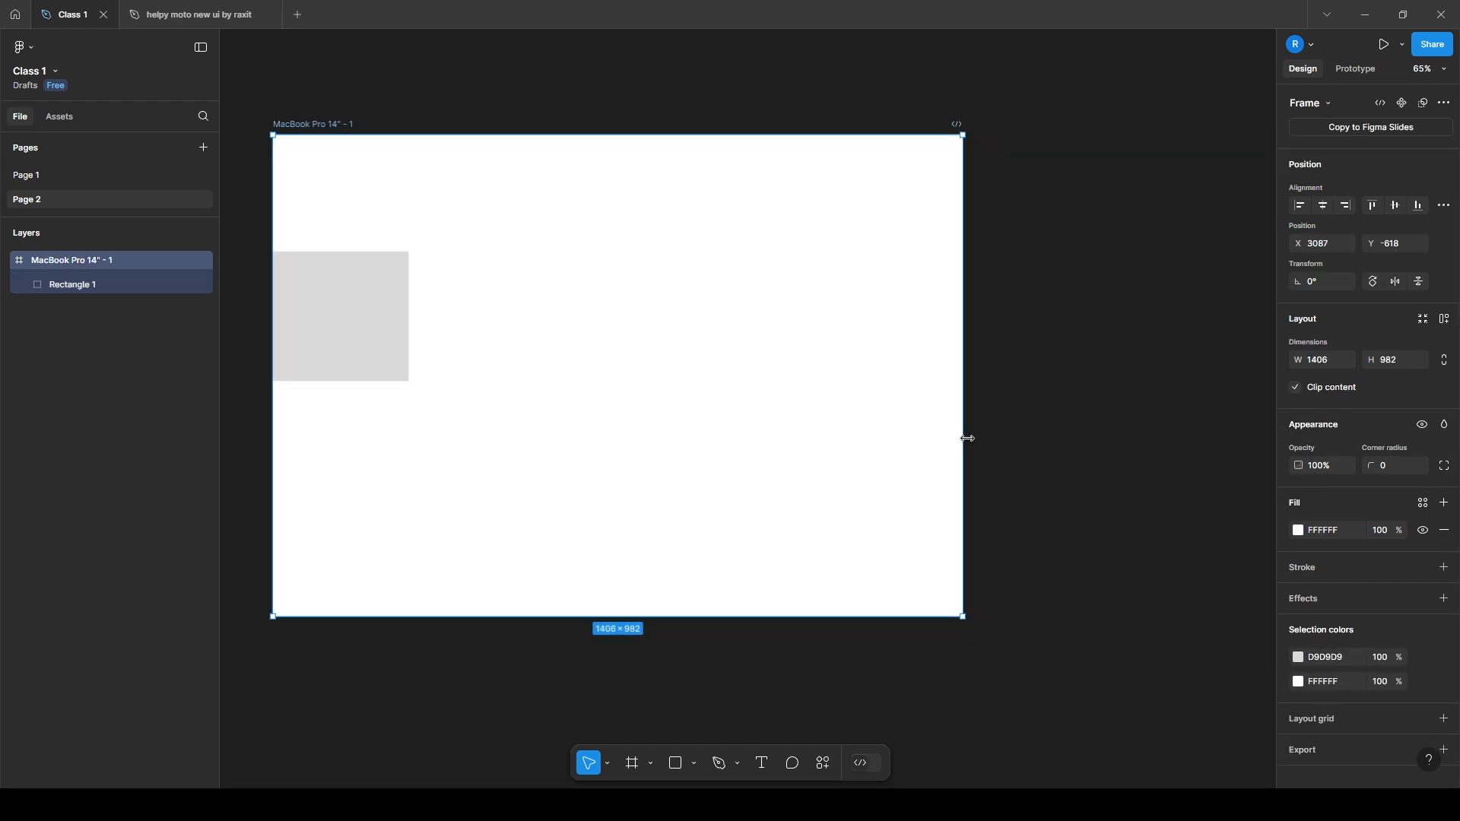
{"action": "key", "text": "ctrl+z"}
{"action": "scroll", "coordinate": [365, 433], "scroll_direction": "down", "scroll_amount": 2}
{"action": "left_click_drag", "start_coordinate": [452, 422], "coordinate": [297, 407]}
{"action": "key", "text": "ctrl+z"}
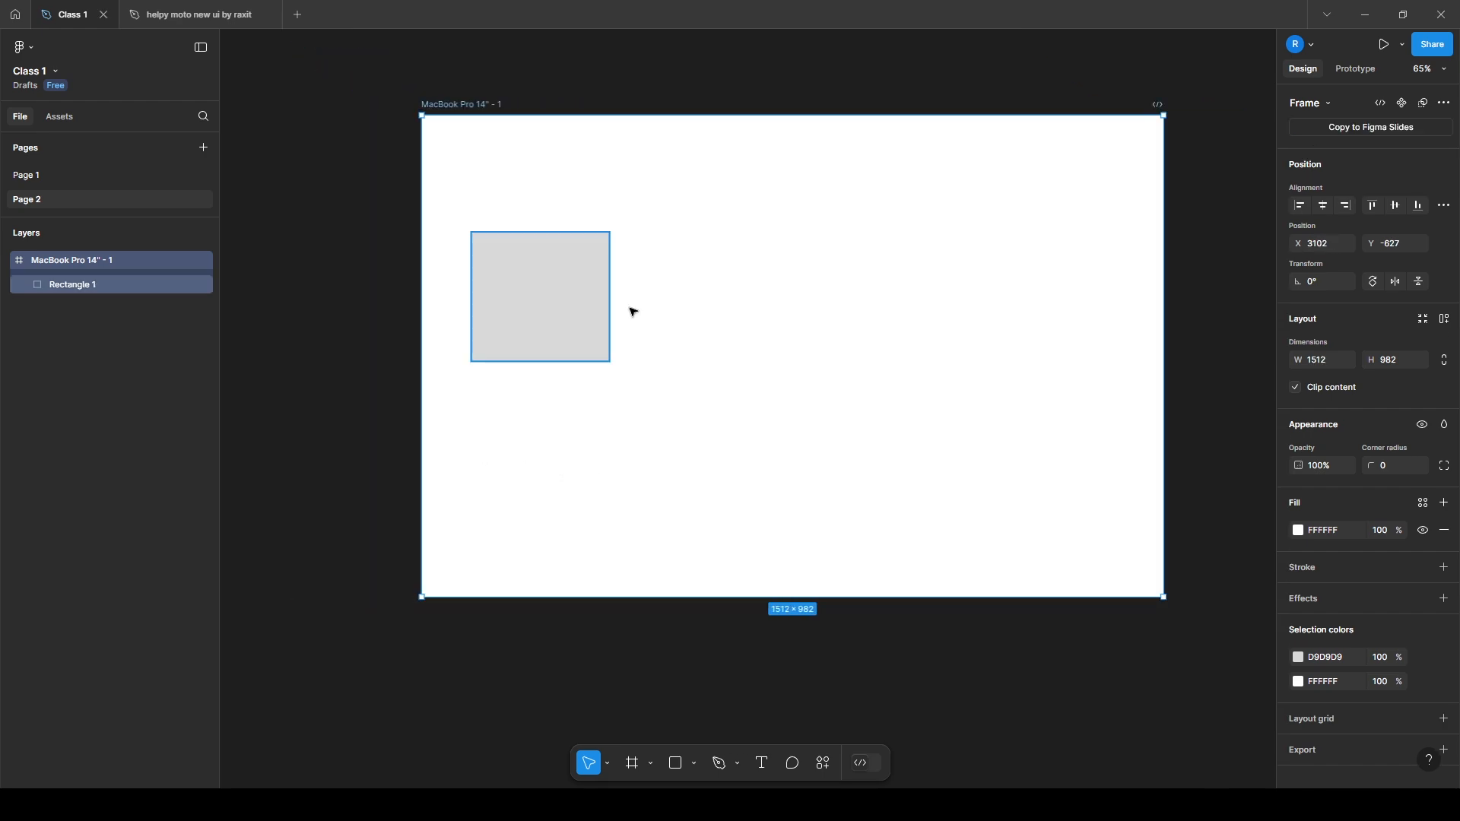
Set the rectangle's vertical constraint to Bottom
{"action": "left_click", "coordinate": [566, 279]}
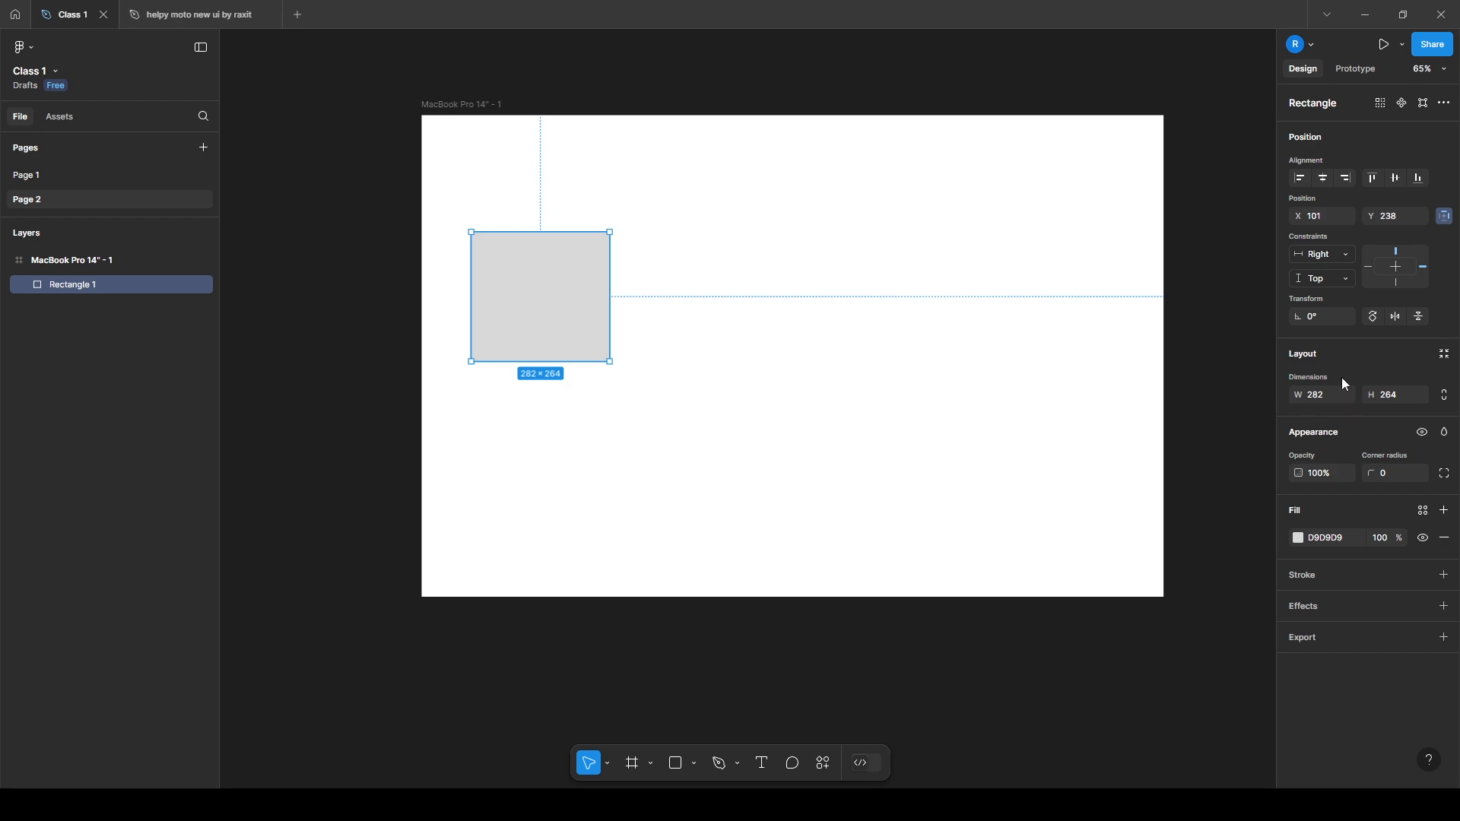
{"action": "left_click", "coordinate": [1326, 279]}
{"action": "left_click", "coordinate": [1333, 298]}
Resize the frame from its upper and lower edges to test the rectangle's Bottom constraint, undoing each resize
{"action": "left_click", "coordinate": [490, 107]}
{"action": "left_click_drag", "start_coordinate": [533, 115], "coordinate": [521, 88]}
{"action": "key", "text": "ctrl+z"}
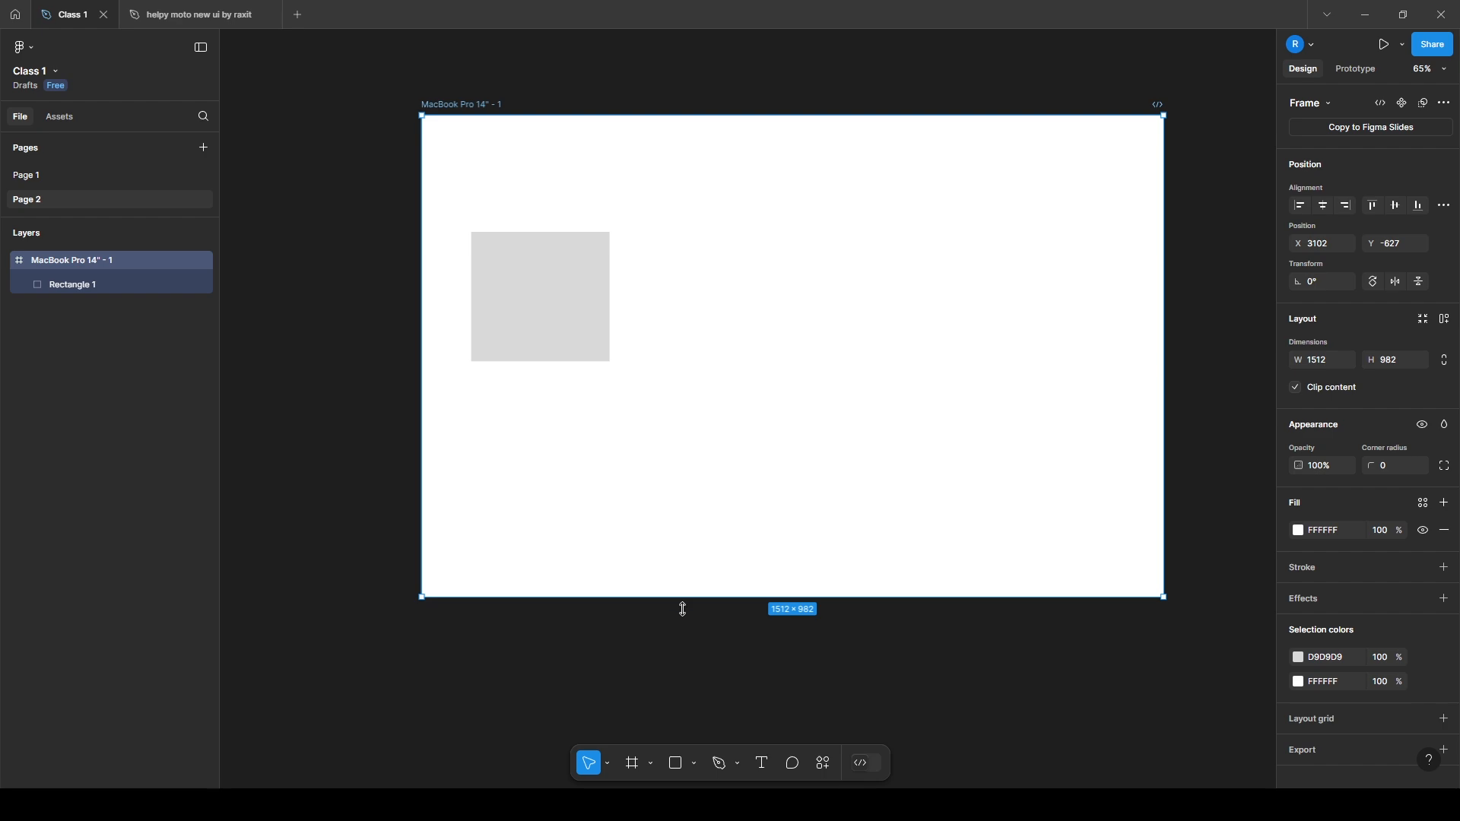
{"action": "left_click_drag", "start_coordinate": [682, 609], "coordinate": [678, 672]}
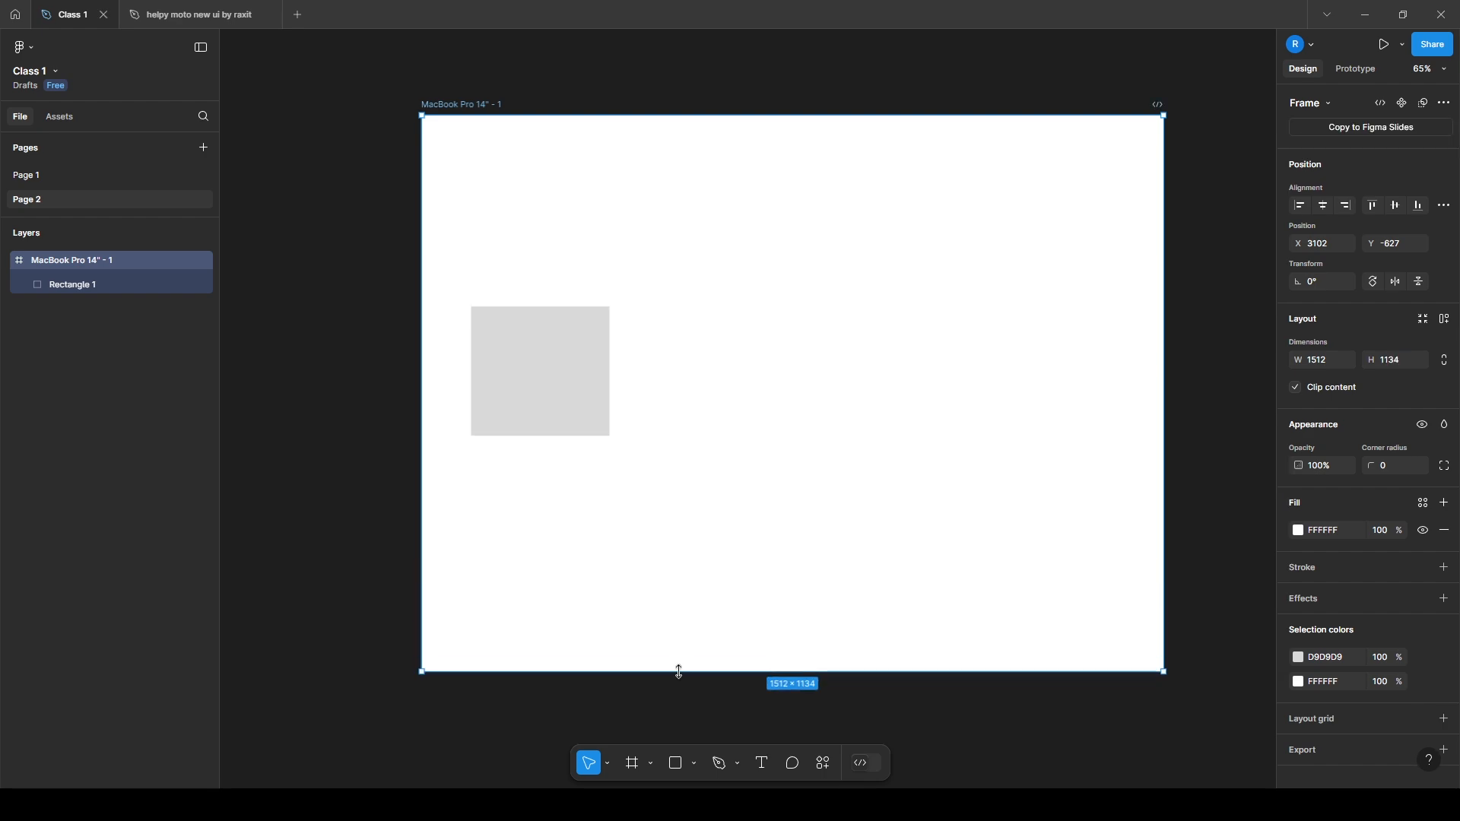
{"action": "key", "text": "ctrl+z"}
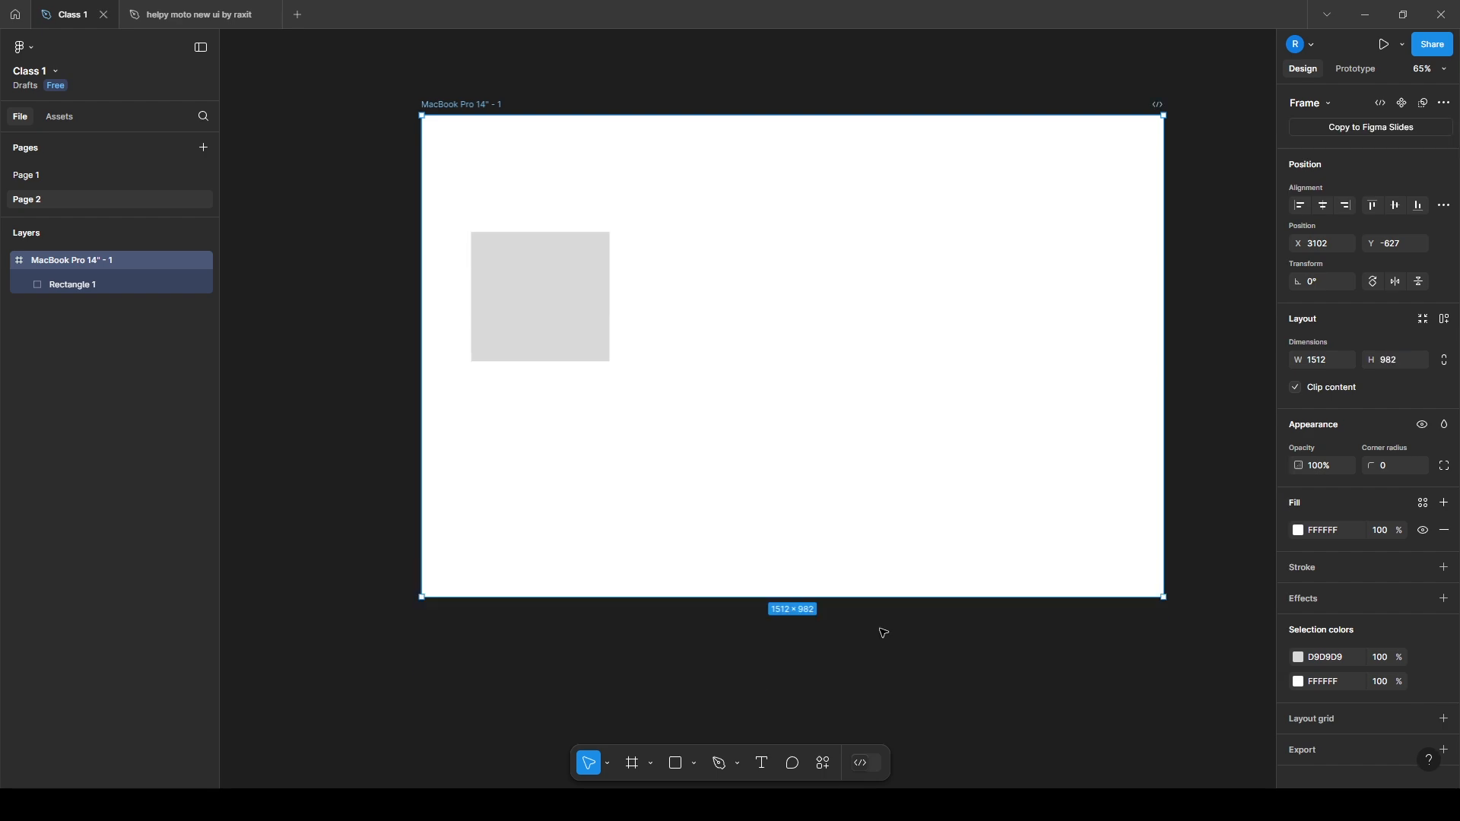
Set the rectangle's horizontal constraint to Left + Right
{"action": "left_click", "coordinate": [564, 280]}
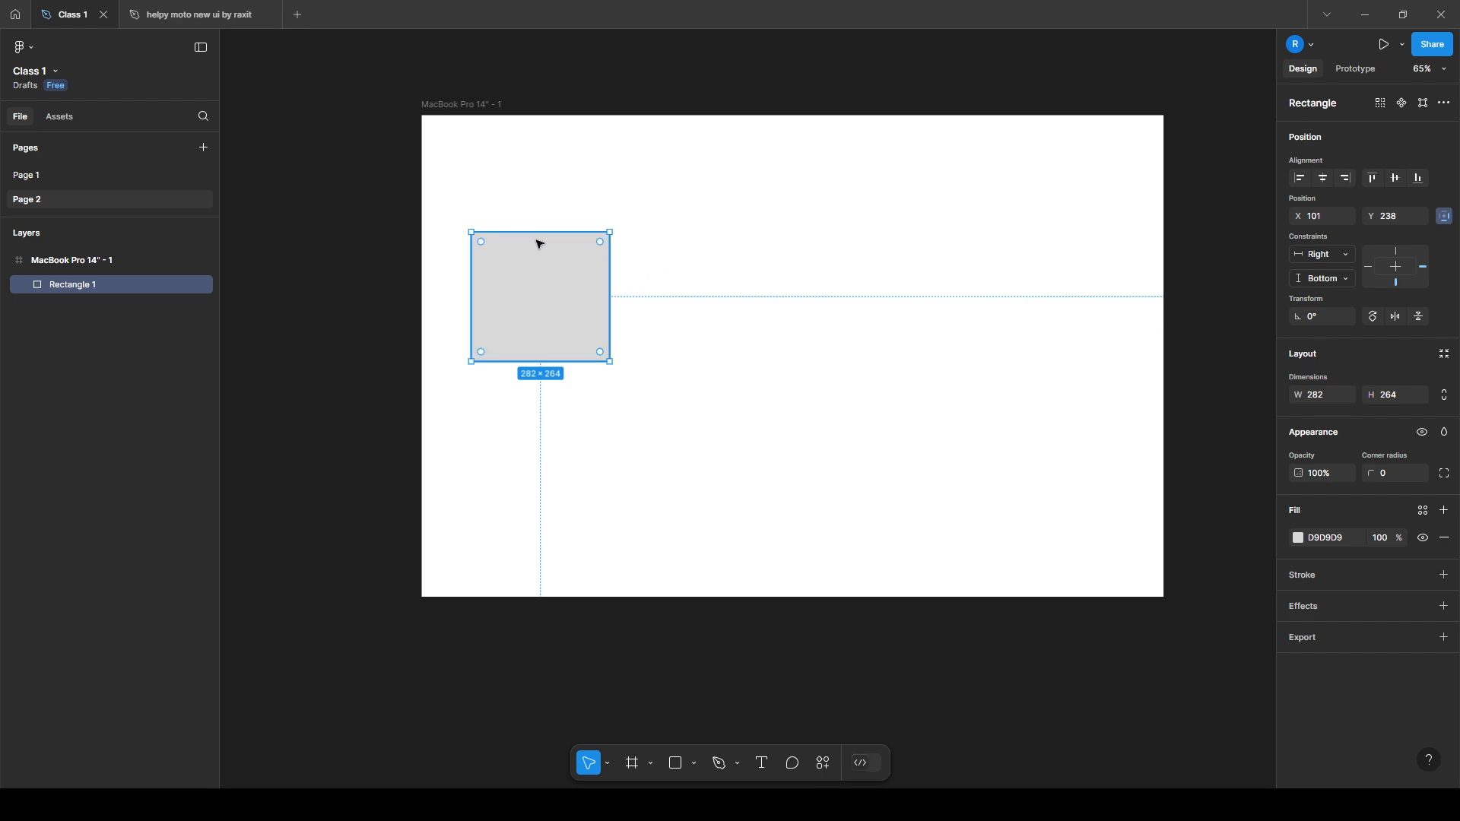
{"action": "left_click", "coordinate": [1332, 257]}
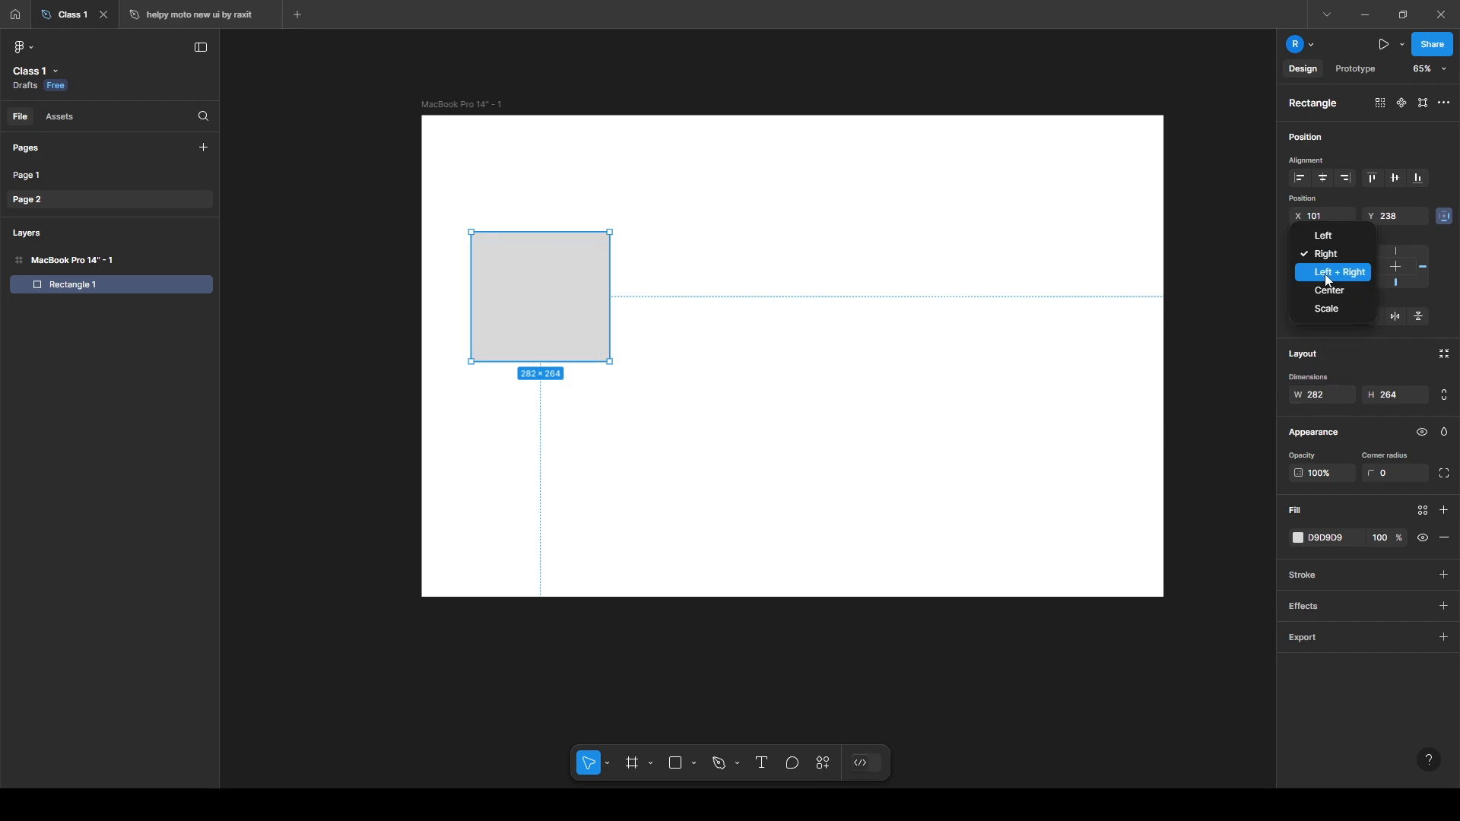
{"action": "left_click", "coordinate": [1324, 277]}
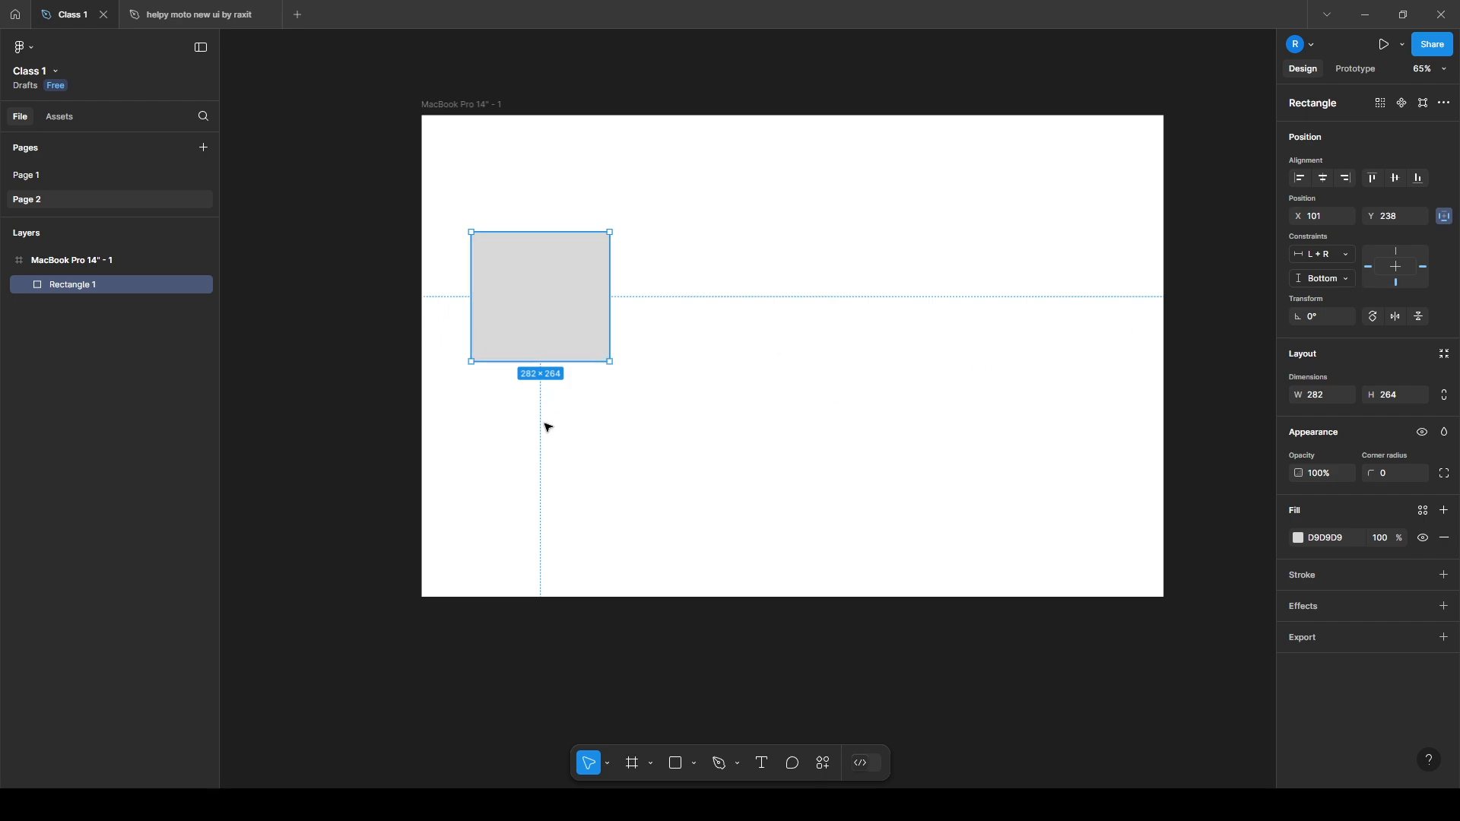
Resize the frame from its right and left edges to test the rectangle's Left + Right constraint, undoing each resize
{"action": "left_click", "coordinate": [463, 102]}
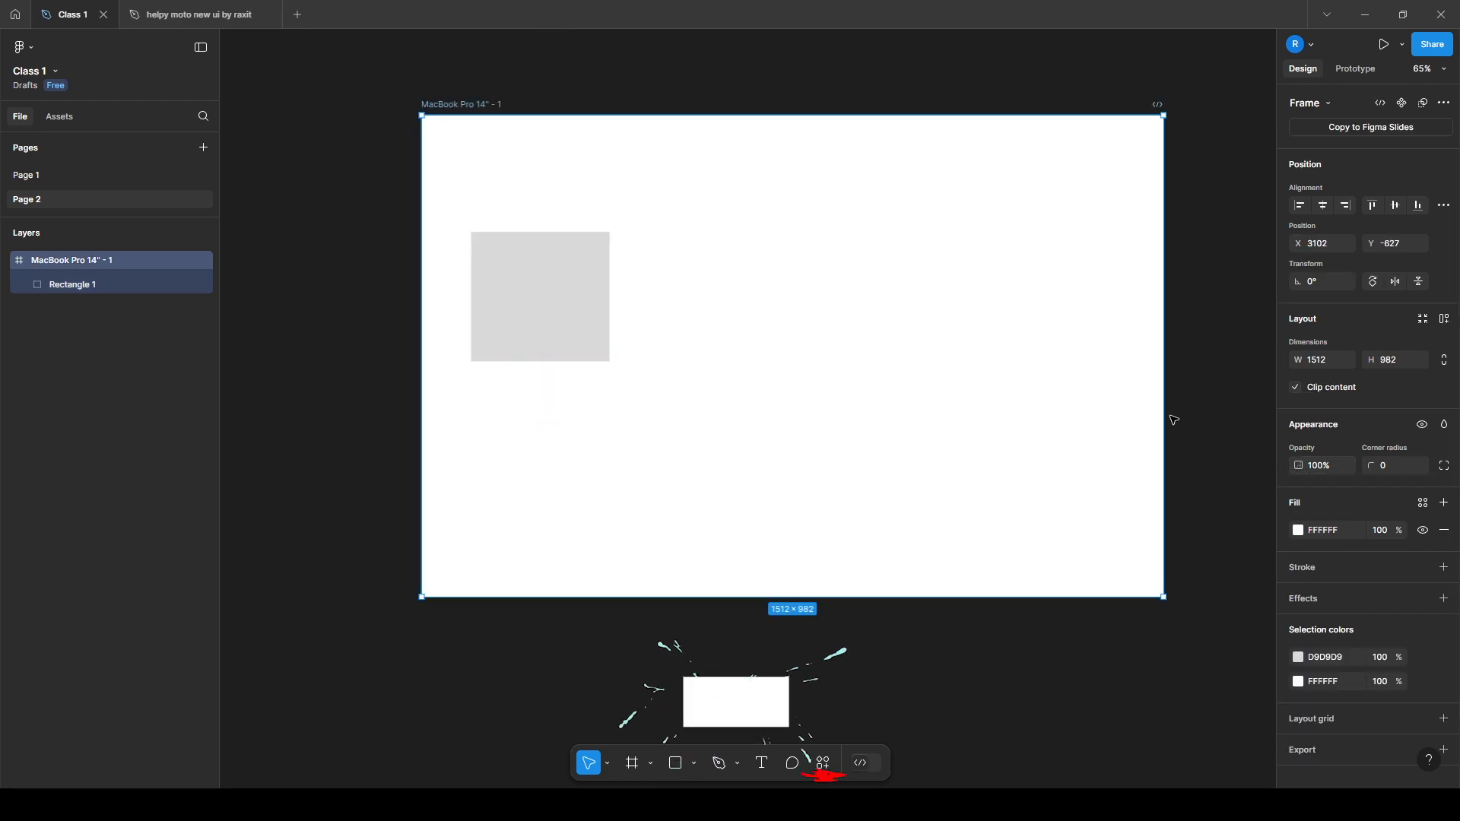
{"action": "left_click_drag", "start_coordinate": [1170, 417], "coordinate": [1229, 415]}
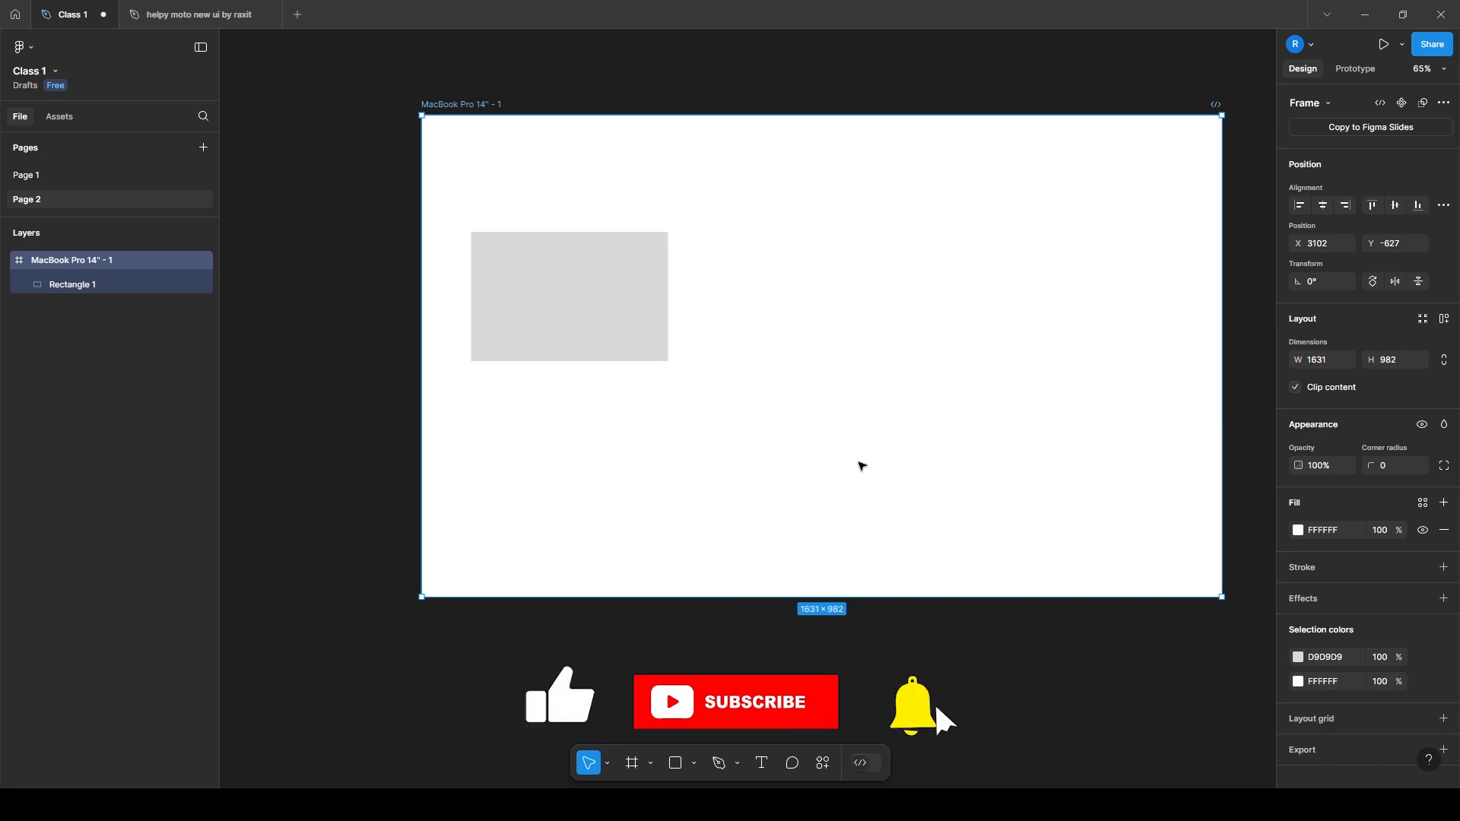
{"action": "key", "text": "ctrl+z"}
{"action": "key", "text": "ctrl+z"}
{"action": "left_click", "coordinate": [453, 446]}
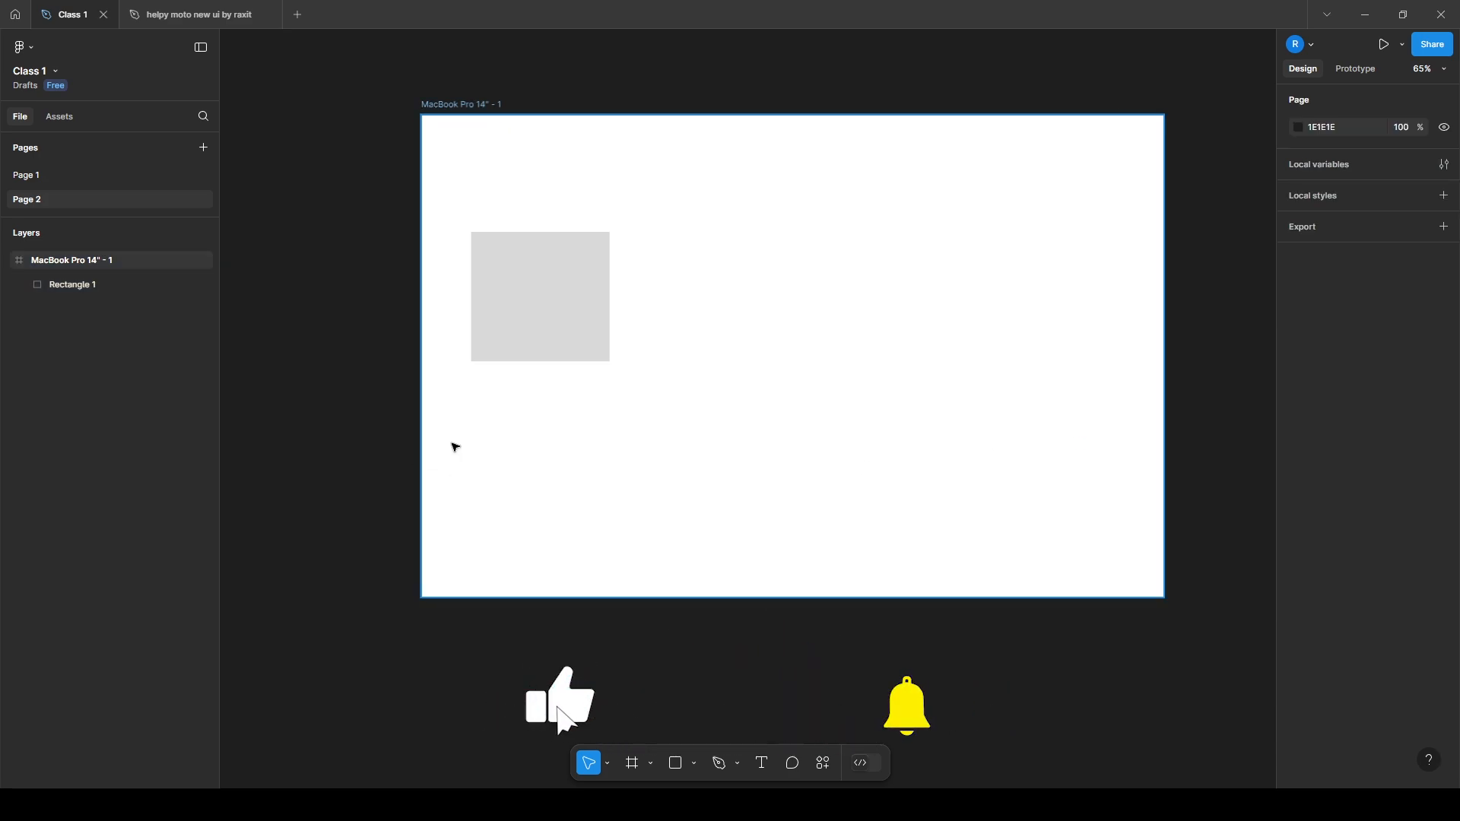
{"action": "left_click_drag", "start_coordinate": [423, 446], "coordinate": [310, 421]}
{"action": "key", "text": "ctrl+z"}
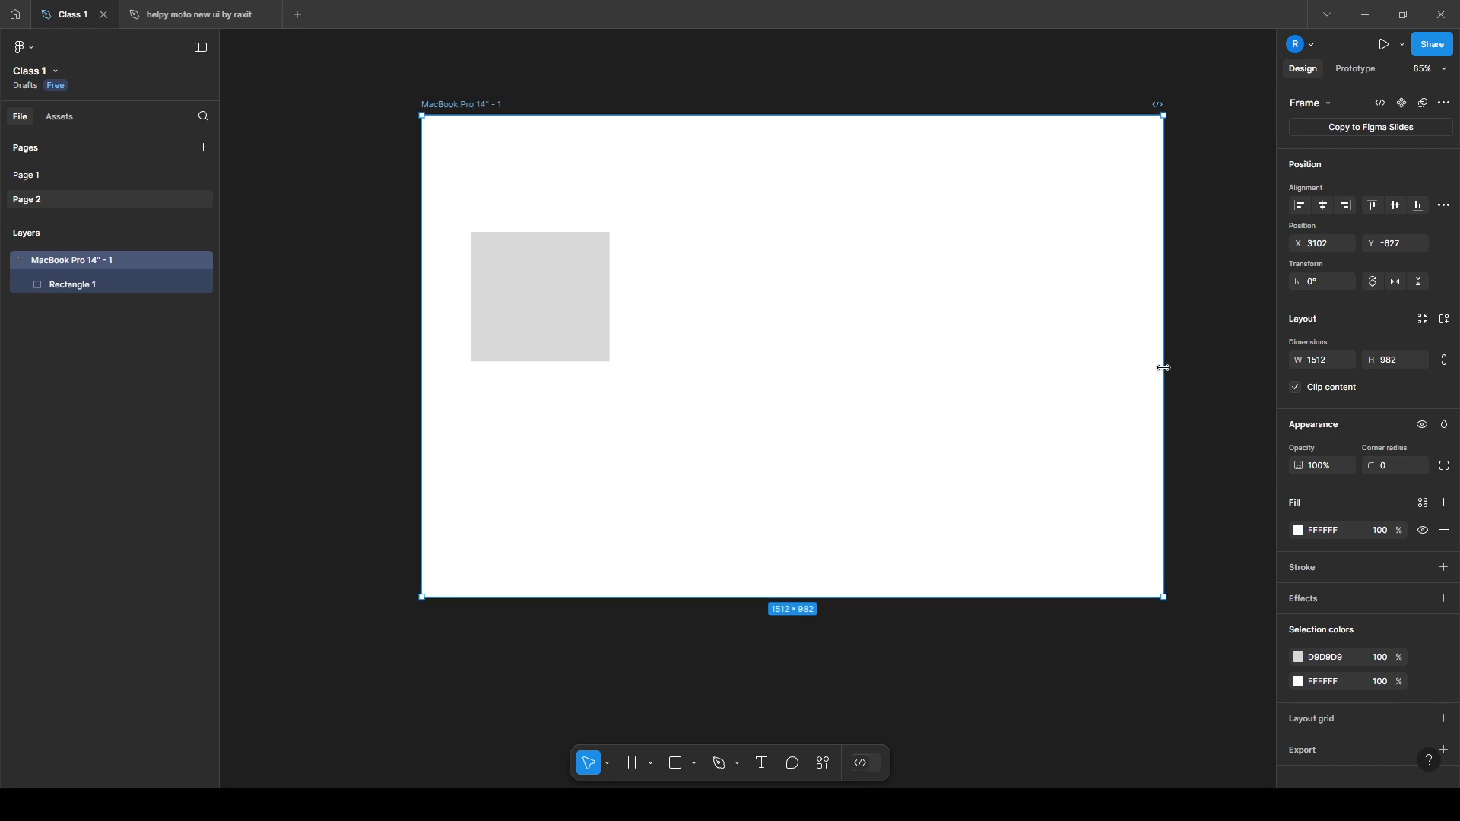
{"action": "left_click_drag", "start_coordinate": [1163, 367], "coordinate": [1091, 364]}
{"action": "key", "text": "ctrl+z"}
Delete the grey rectangle from the MacBook Pro 14" frame
{"action": "left_click", "coordinate": [561, 277]}
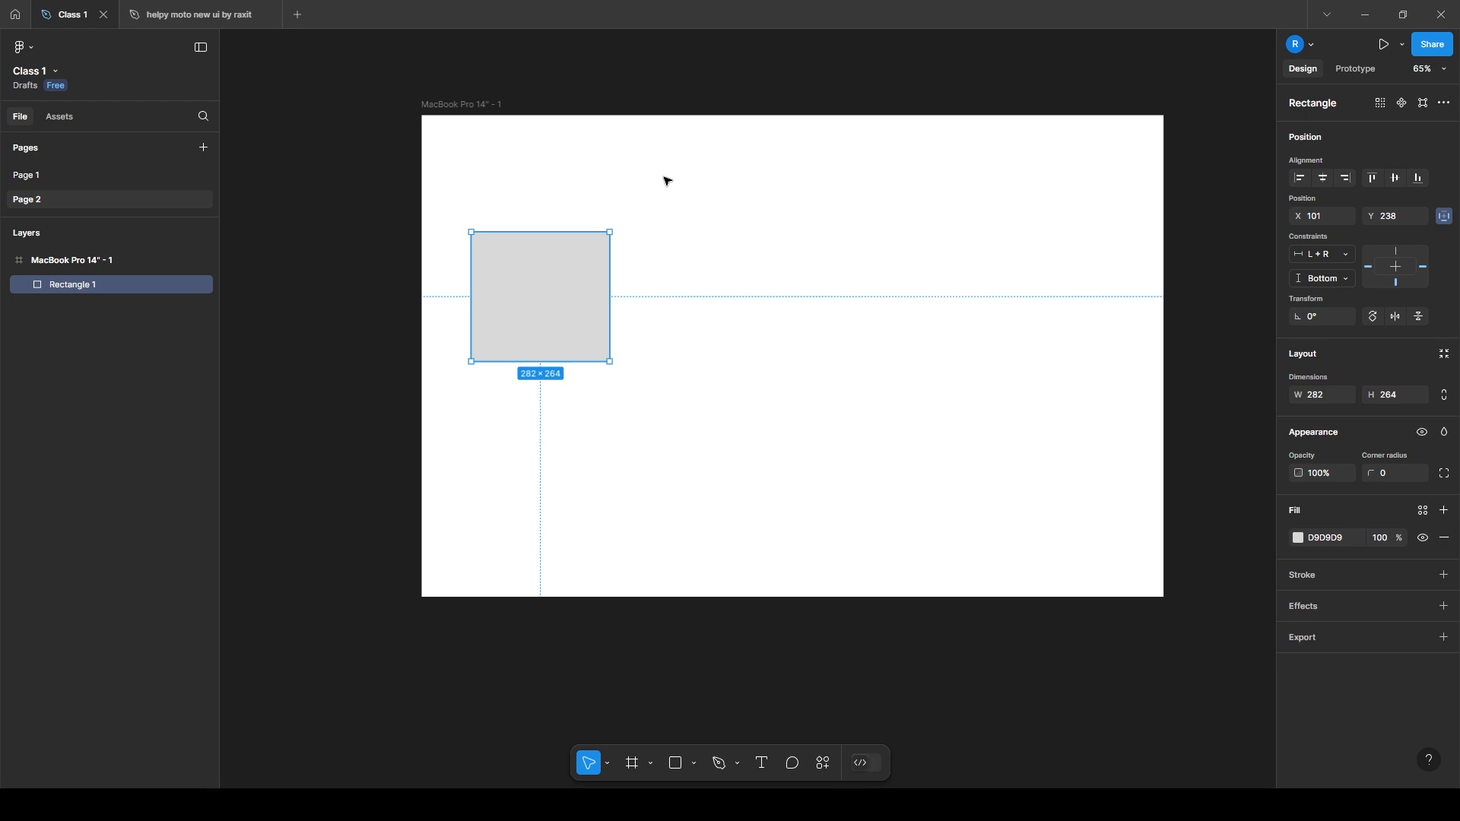
{"action": "scroll", "coordinate": [454, 133], "scroll_direction": "down", "scroll_amount": 5}
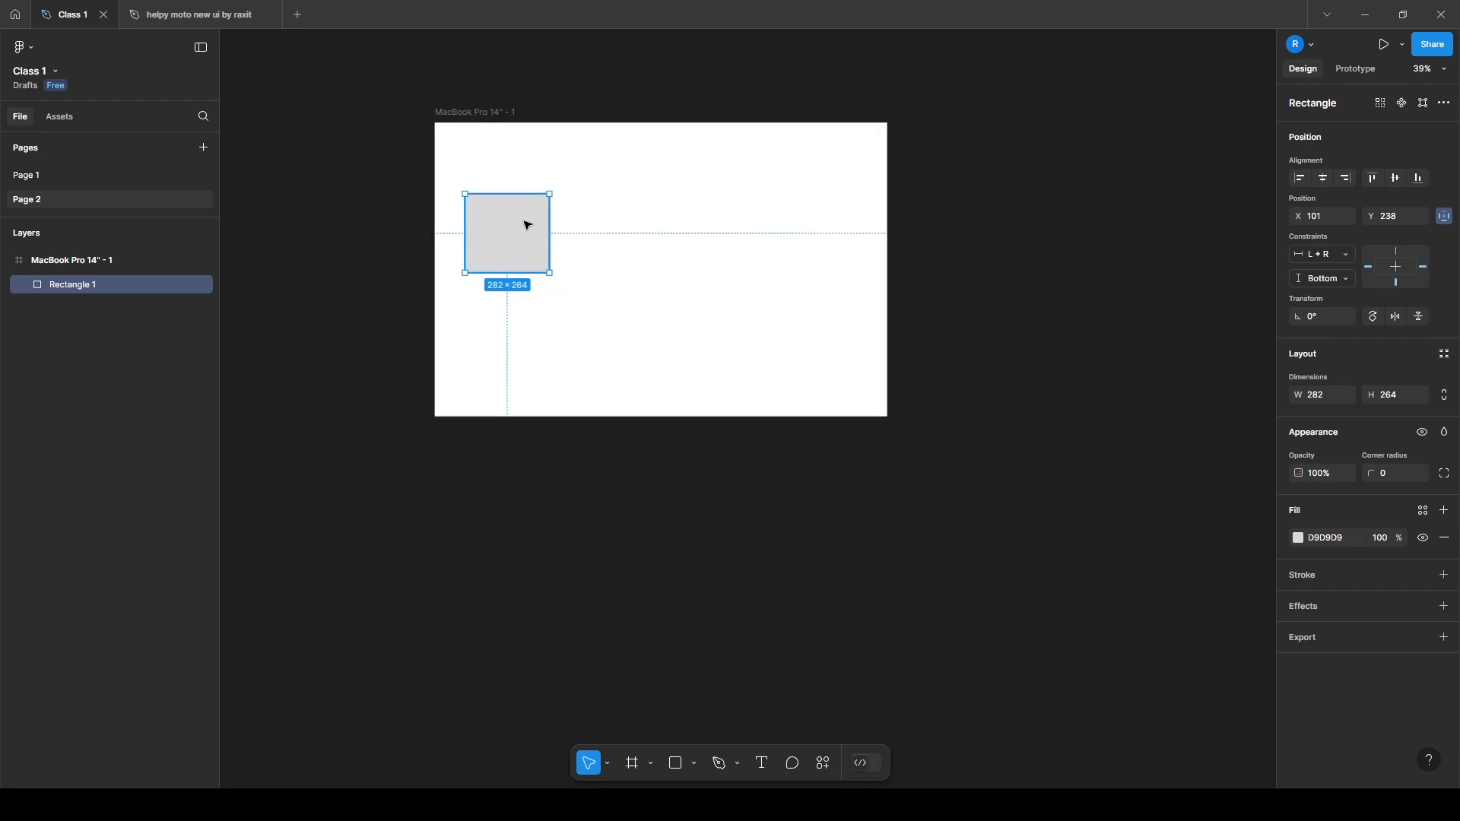
{"action": "key", "text": "Delete"}
Draw a 1512 × 150 header rectangle across the full width of the frame, flush with its upper edge
{"action": "scroll", "coordinate": [466, 196], "scroll_direction": "up", "scroll_amount": 4}
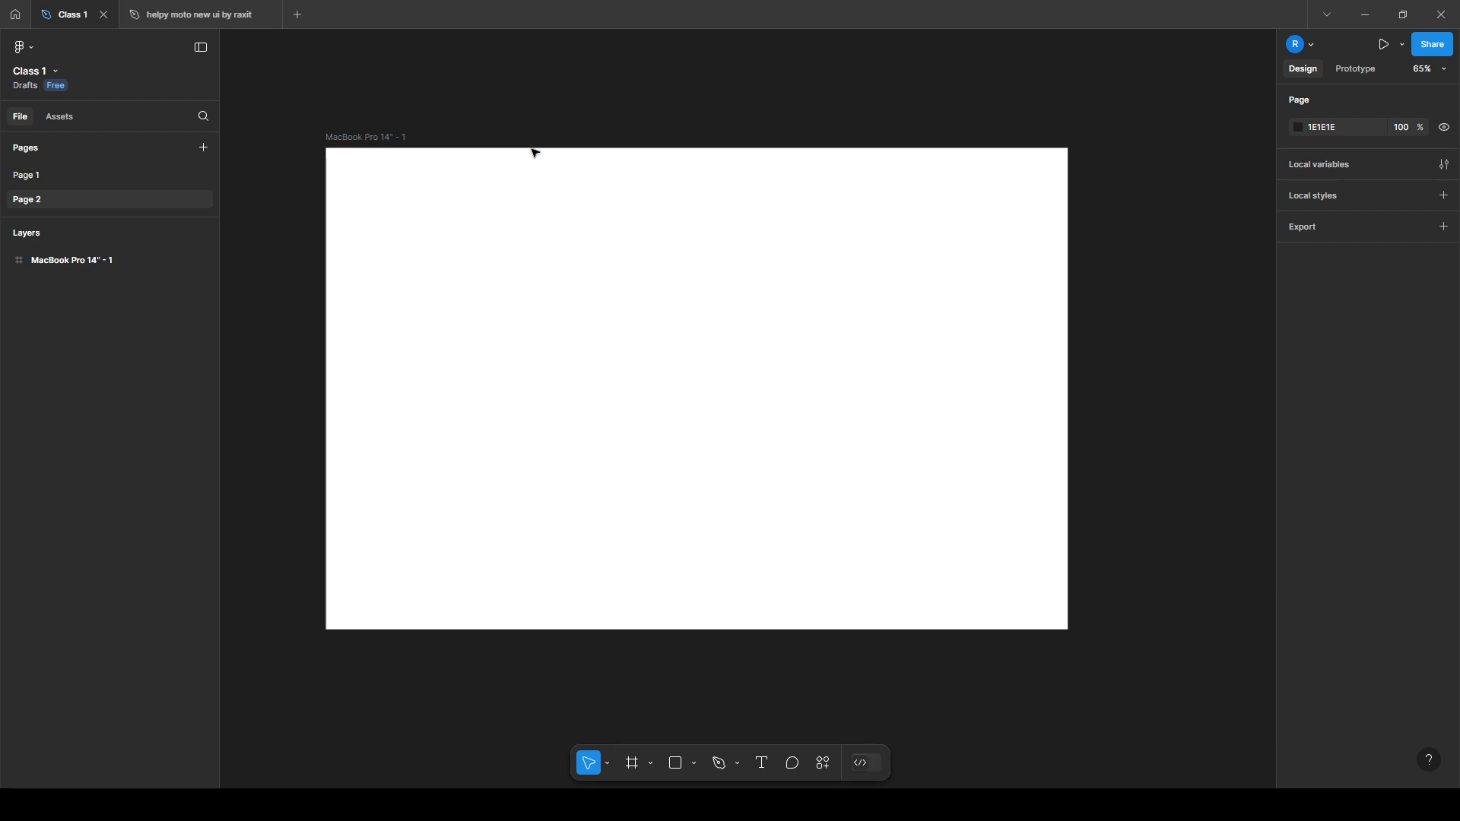
{"action": "left_click", "coordinate": [674, 764]}
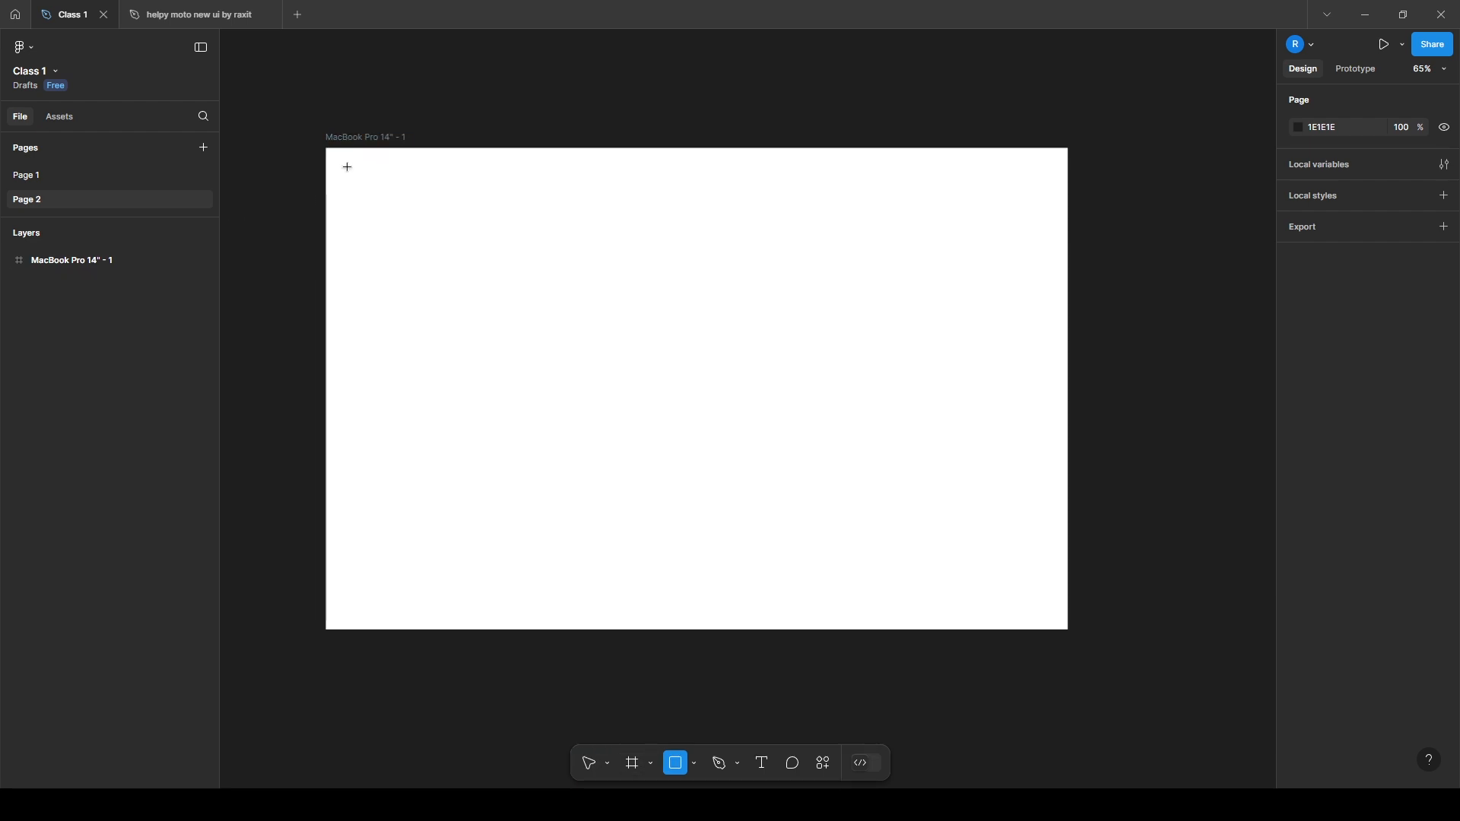
{"action": "mouse_move", "coordinate": [323, 148]}
{"action": "left_mouse_down"}
{"action": "mouse_move", "coordinate": [753, 238]}
{"action": "mouse_move", "coordinate": [1088, 232]}
{"action": "mouse_move", "coordinate": [1068, 220]}
{"action": "left_mouse_up"}
{"action": "left_click", "coordinate": [1148, 251]}
Change the header rectangle's fill to red DD3434
{"action": "left_click", "coordinate": [844, 195]}
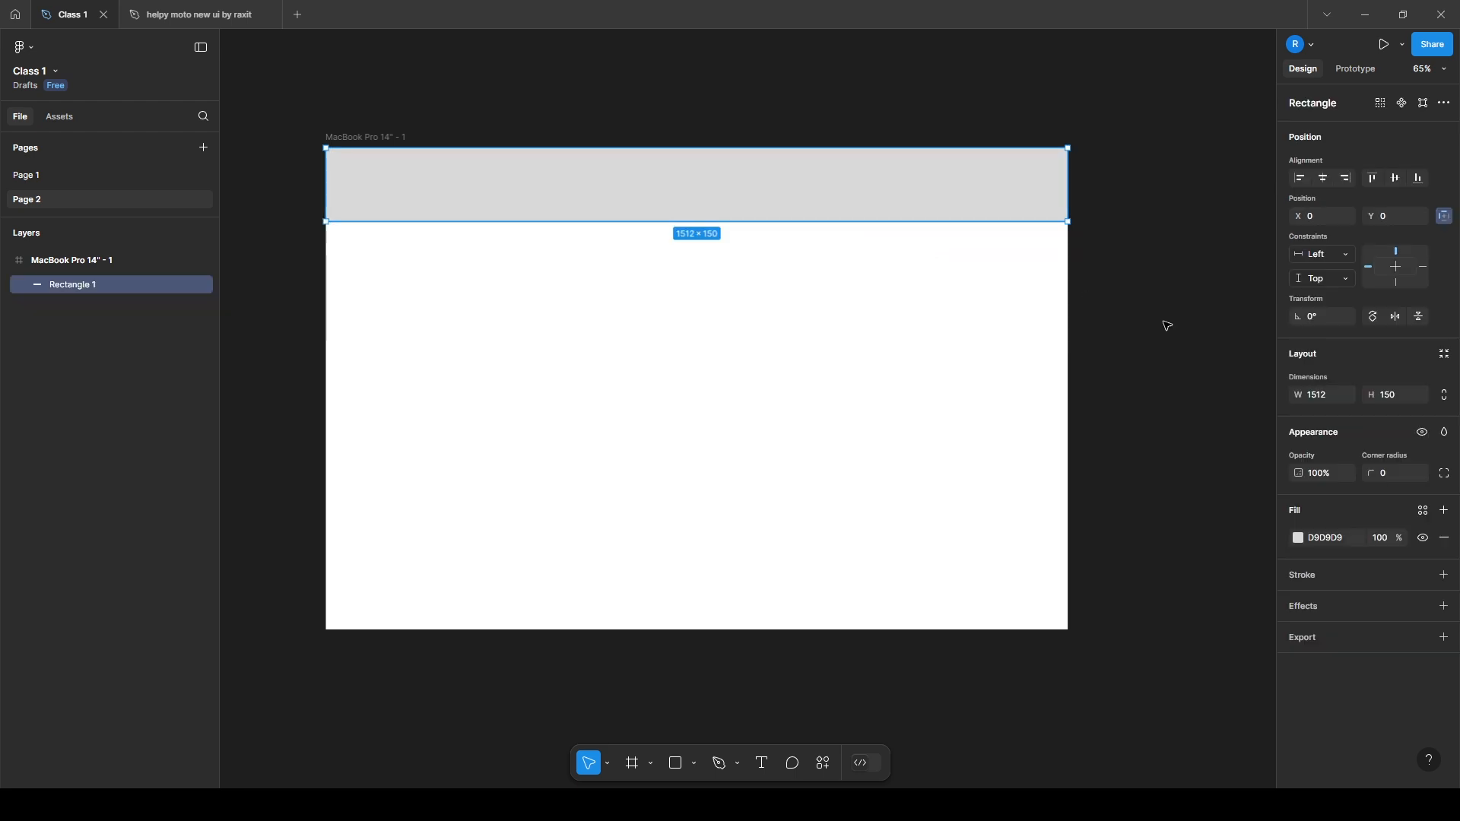
{"action": "left_click", "coordinate": [1298, 538]}
{"action": "left_click", "coordinate": [1232, 437]}
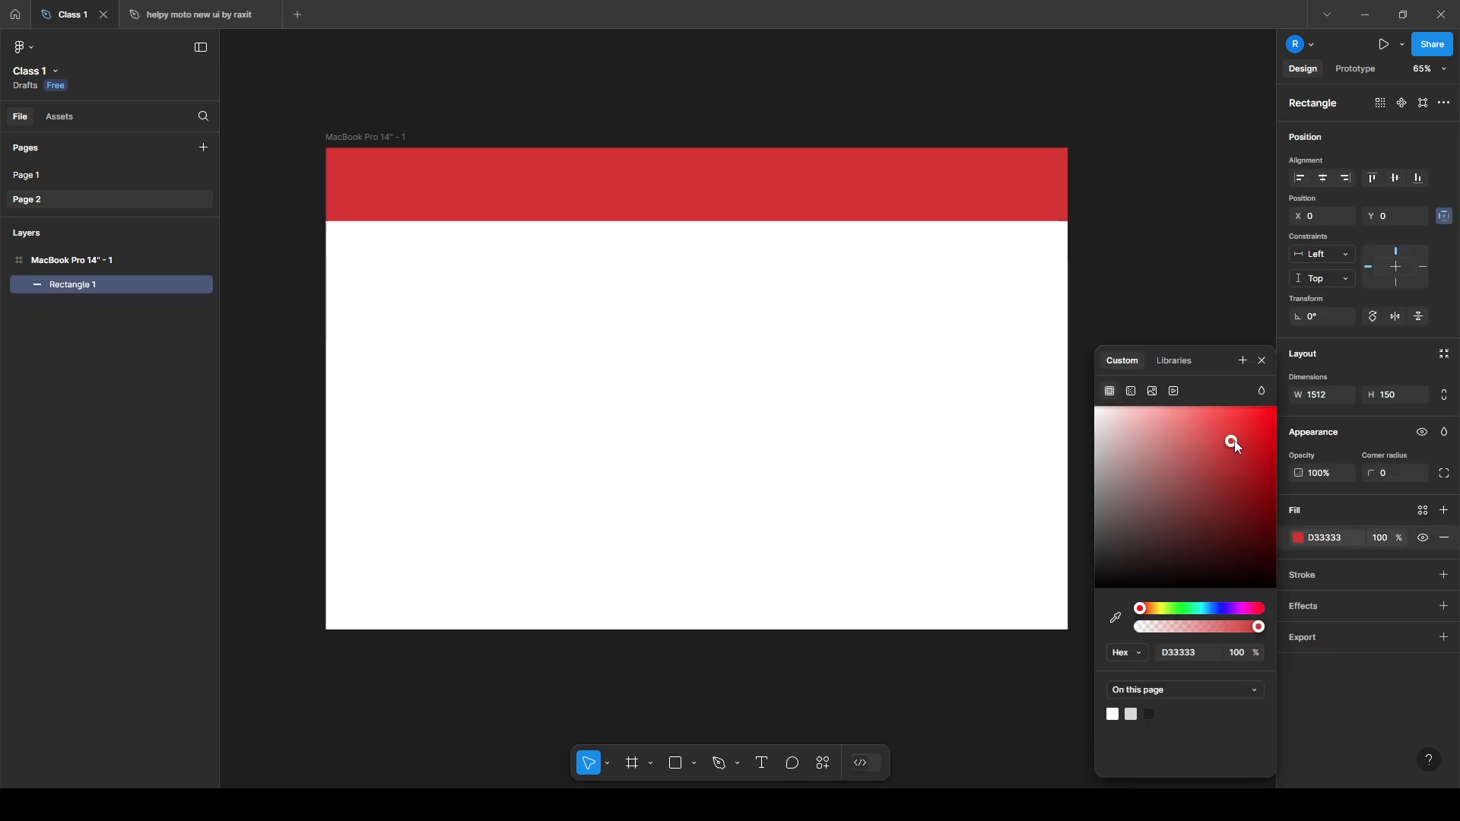
{"action": "left_click", "coordinate": [1065, 143]}
Set the header rectangle's horizontal constraint to Left + Right and widen the frame to about 2410 to test it, undoing the resize
{"action": "left_click", "coordinate": [883, 216]}
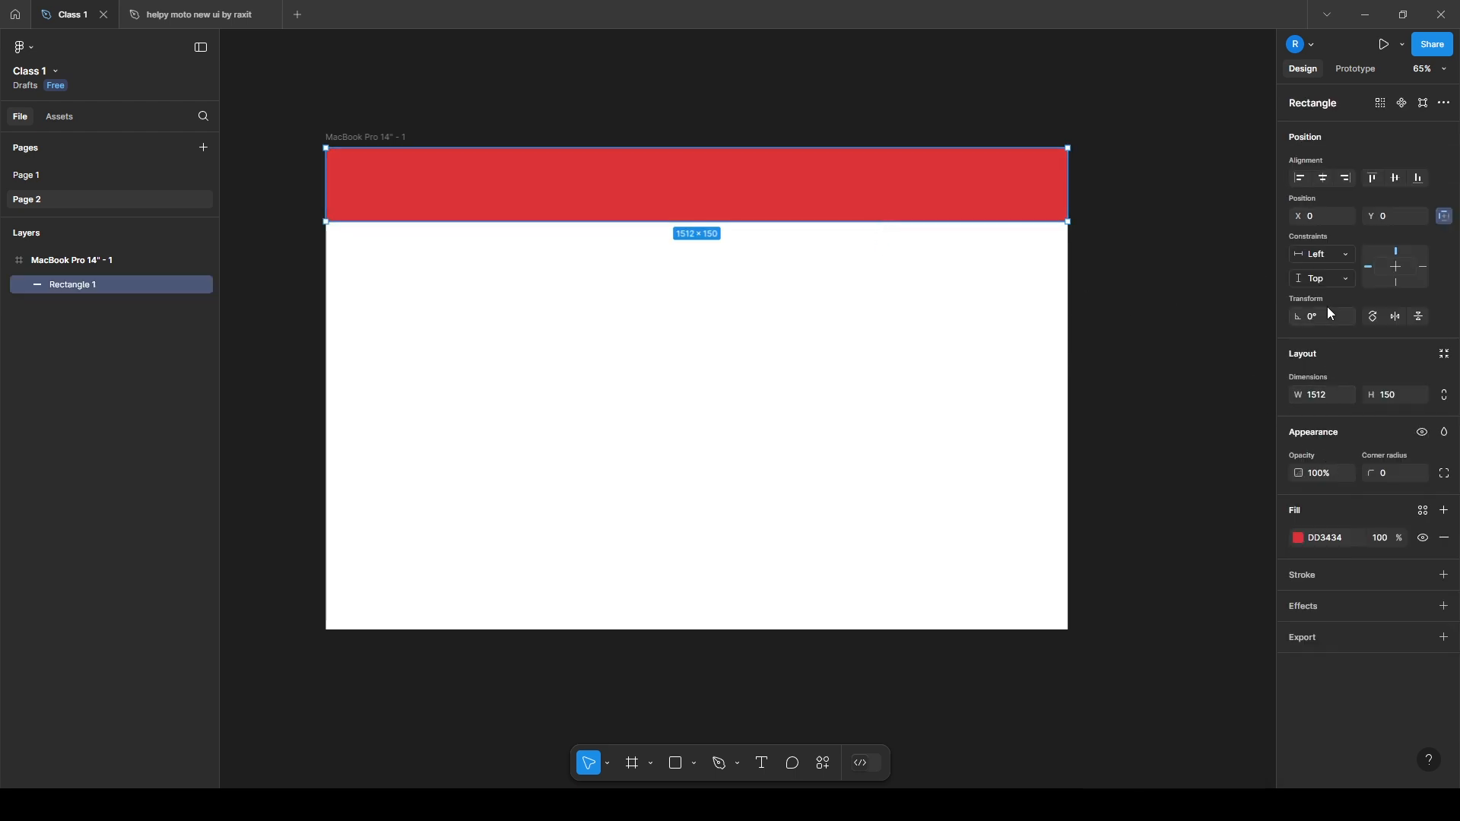
{"action": "left_click", "coordinate": [1334, 256]}
{"action": "left_click", "coordinate": [1336, 287]}
{"action": "scroll", "coordinate": [730, 184], "scroll_direction": "down", "scroll_amount": 3}
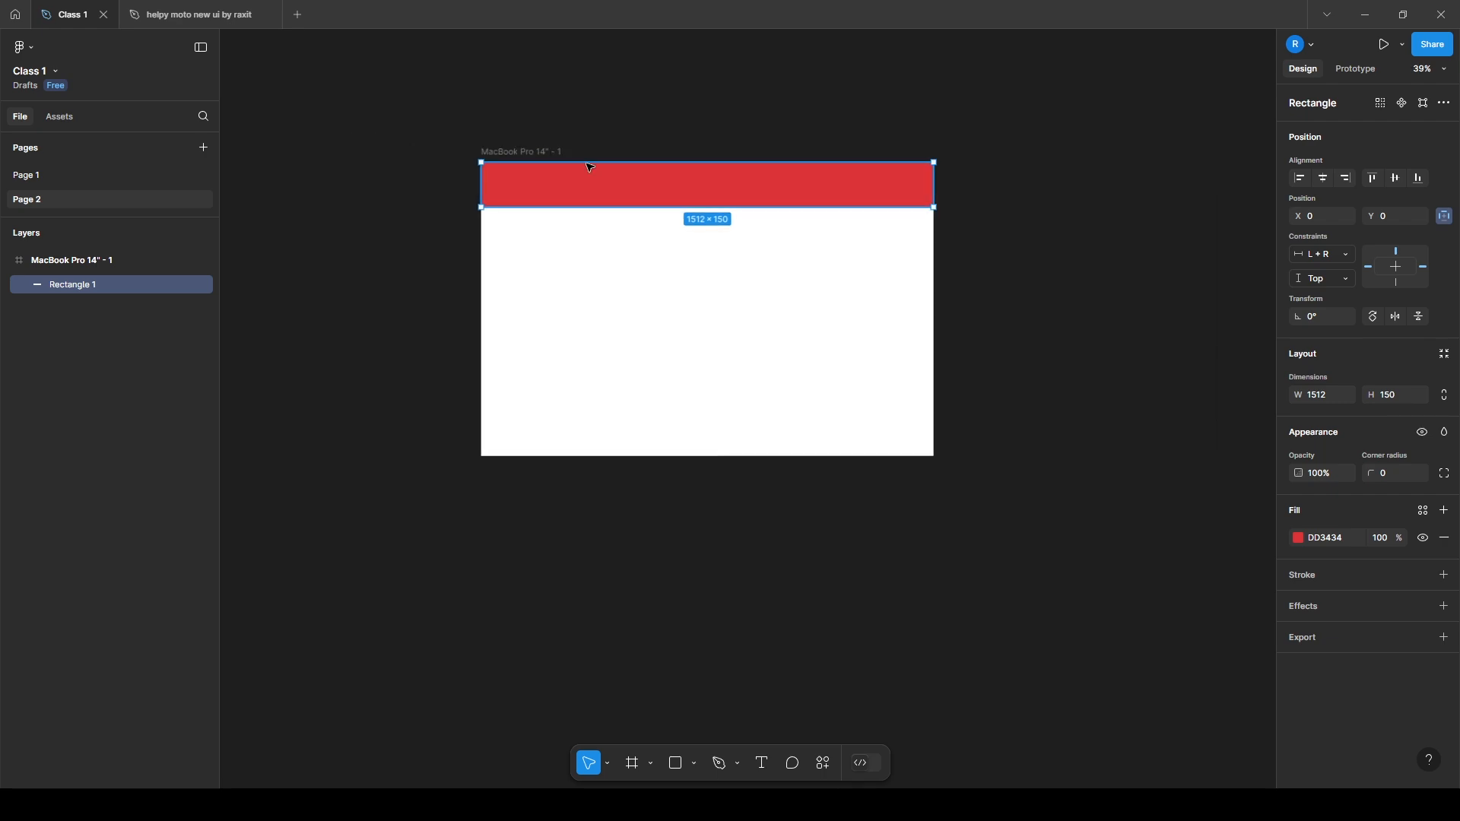
{"action": "left_click_drag", "start_coordinate": [915, 310], "coordinate": [1190, 293]}
{"action": "left_click", "coordinate": [509, 164]}
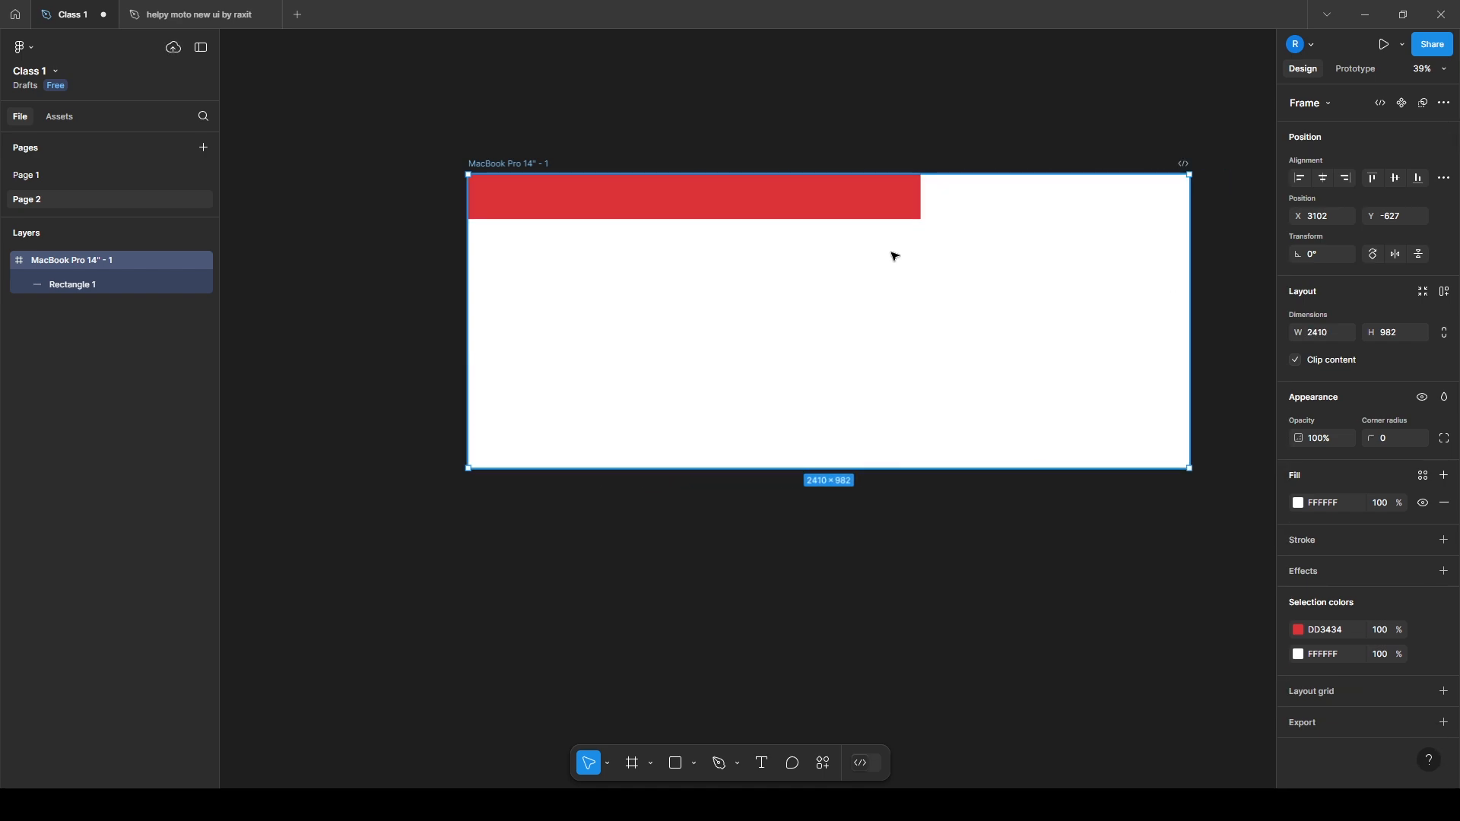
{"action": "key", "text": "ctrl+z"}
Set the header rectangle's horizontal constraint to Left and widen the frame to test it, undoing the resize
{"action": "left_click", "coordinate": [759, 202]}
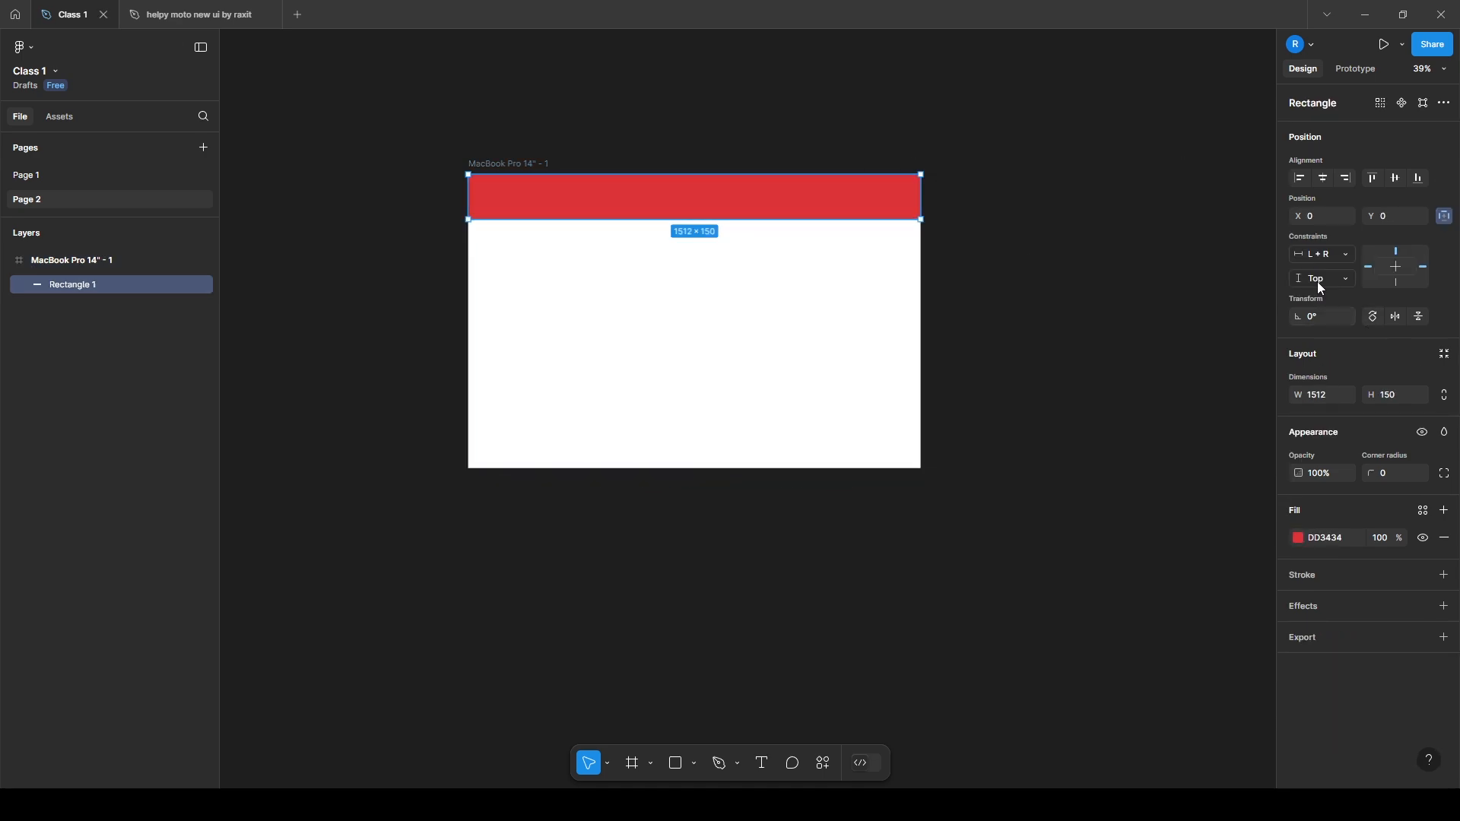
{"action": "left_click", "coordinate": [1320, 256]}
{"action": "left_click", "coordinate": [1325, 218]}
{"action": "left_click", "coordinate": [492, 124]}
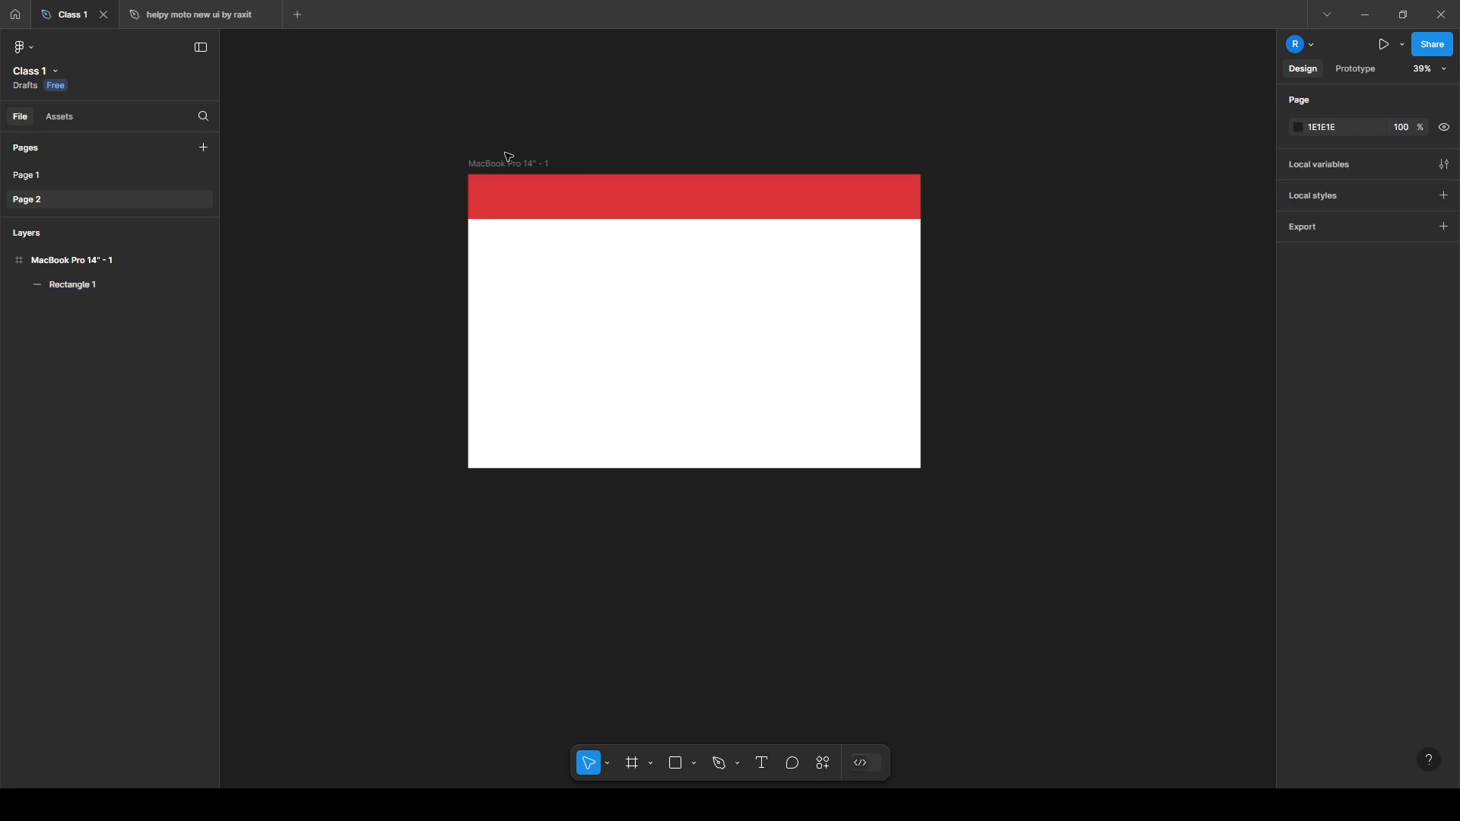
{"action": "left_click", "coordinate": [509, 158]}
{"action": "left_click_drag", "start_coordinate": [925, 308], "coordinate": [1023, 331]}
{"action": "key", "text": "ctrl+z"}
Set the header rectangle's horizontal constraint to Right and widen the frame to test it, undoing the resize
{"action": "left_click", "coordinate": [788, 216]}
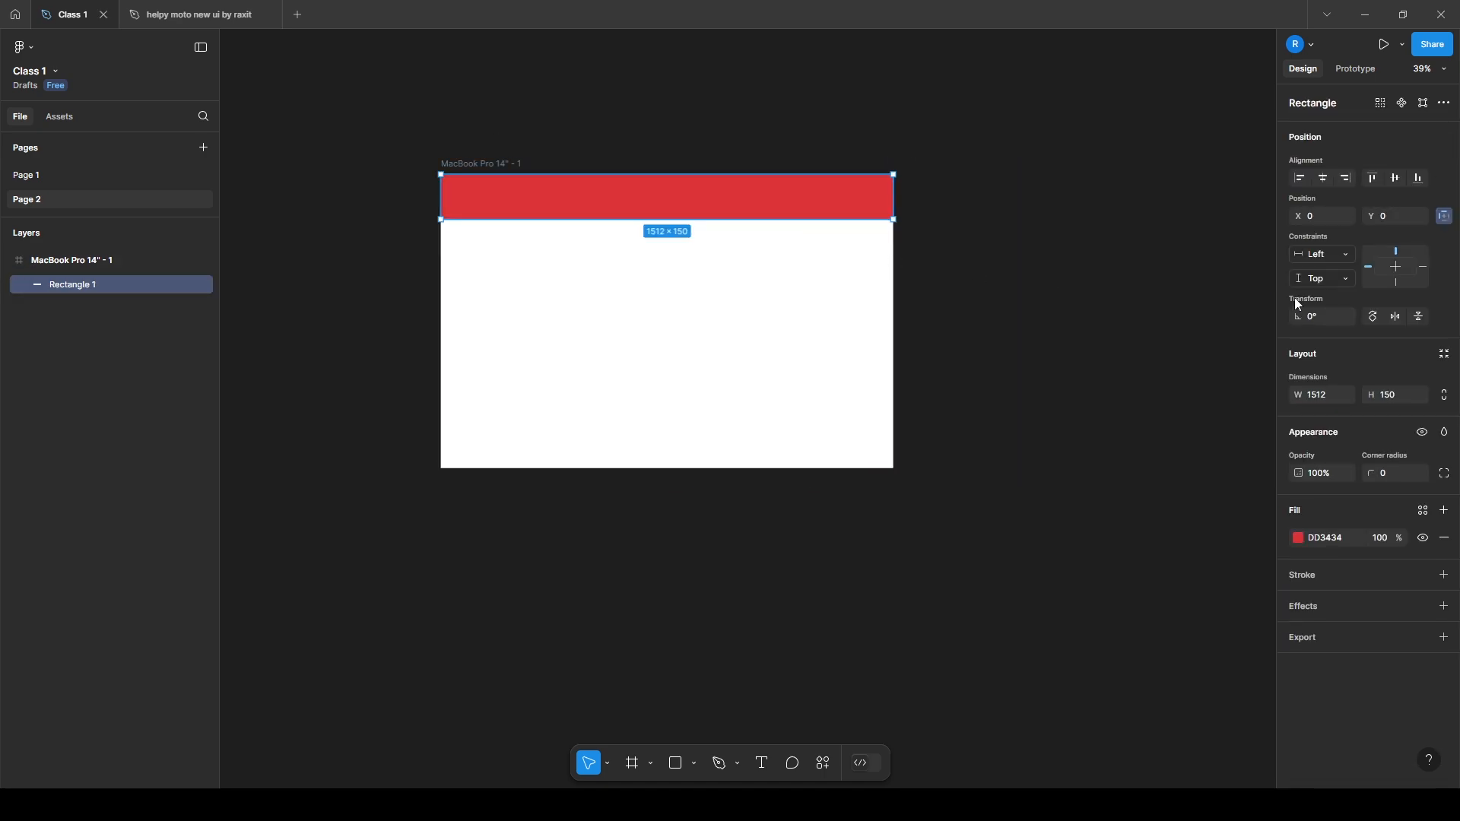
{"action": "left_click", "coordinate": [1323, 258]}
{"action": "left_click", "coordinate": [1325, 273]}
{"action": "left_click", "coordinate": [497, 161]}
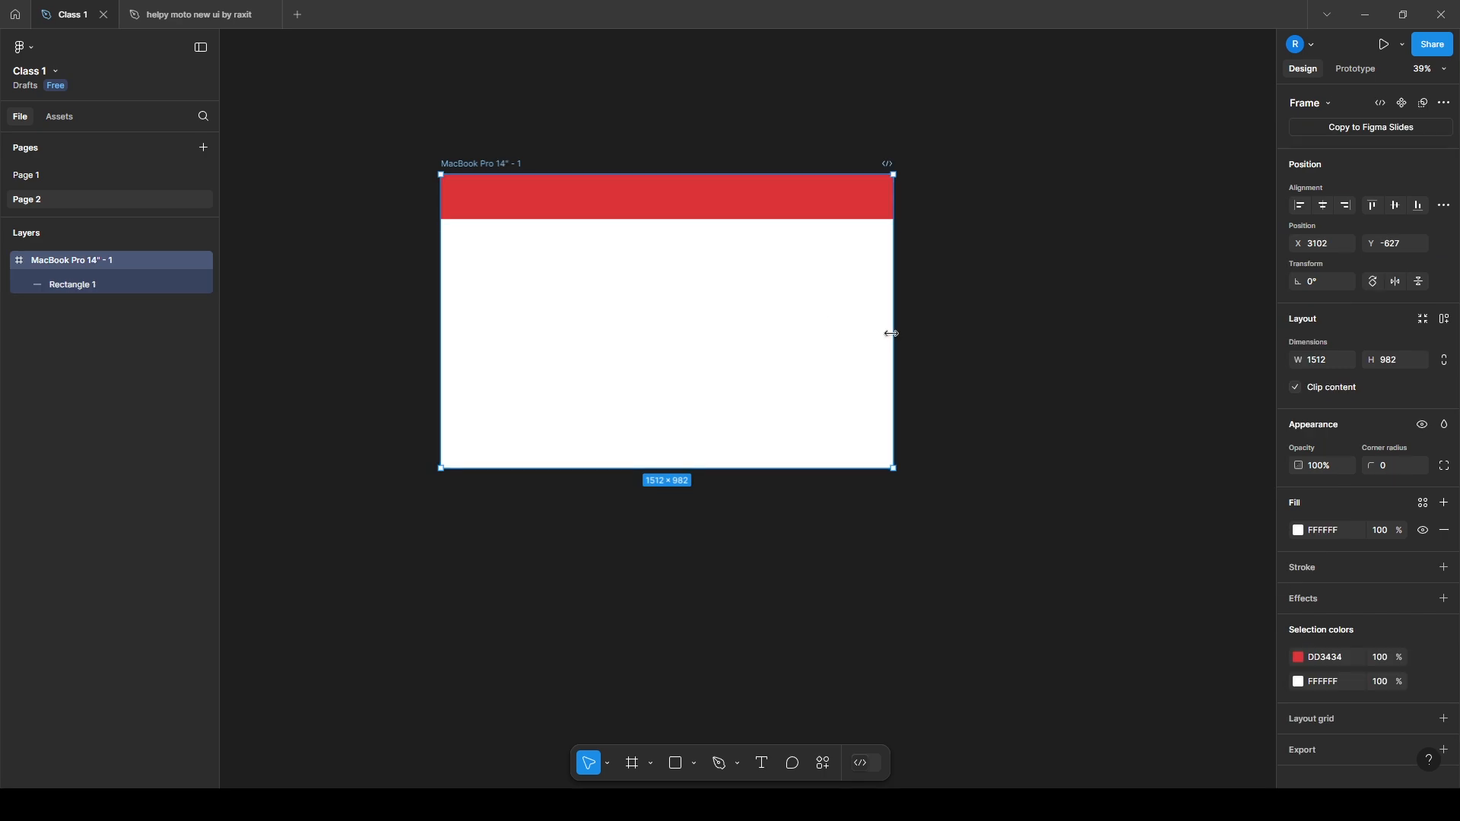
{"action": "left_click_drag", "start_coordinate": [892, 333], "coordinate": [1077, 352]}
{"action": "key", "text": "ctrl+z"}
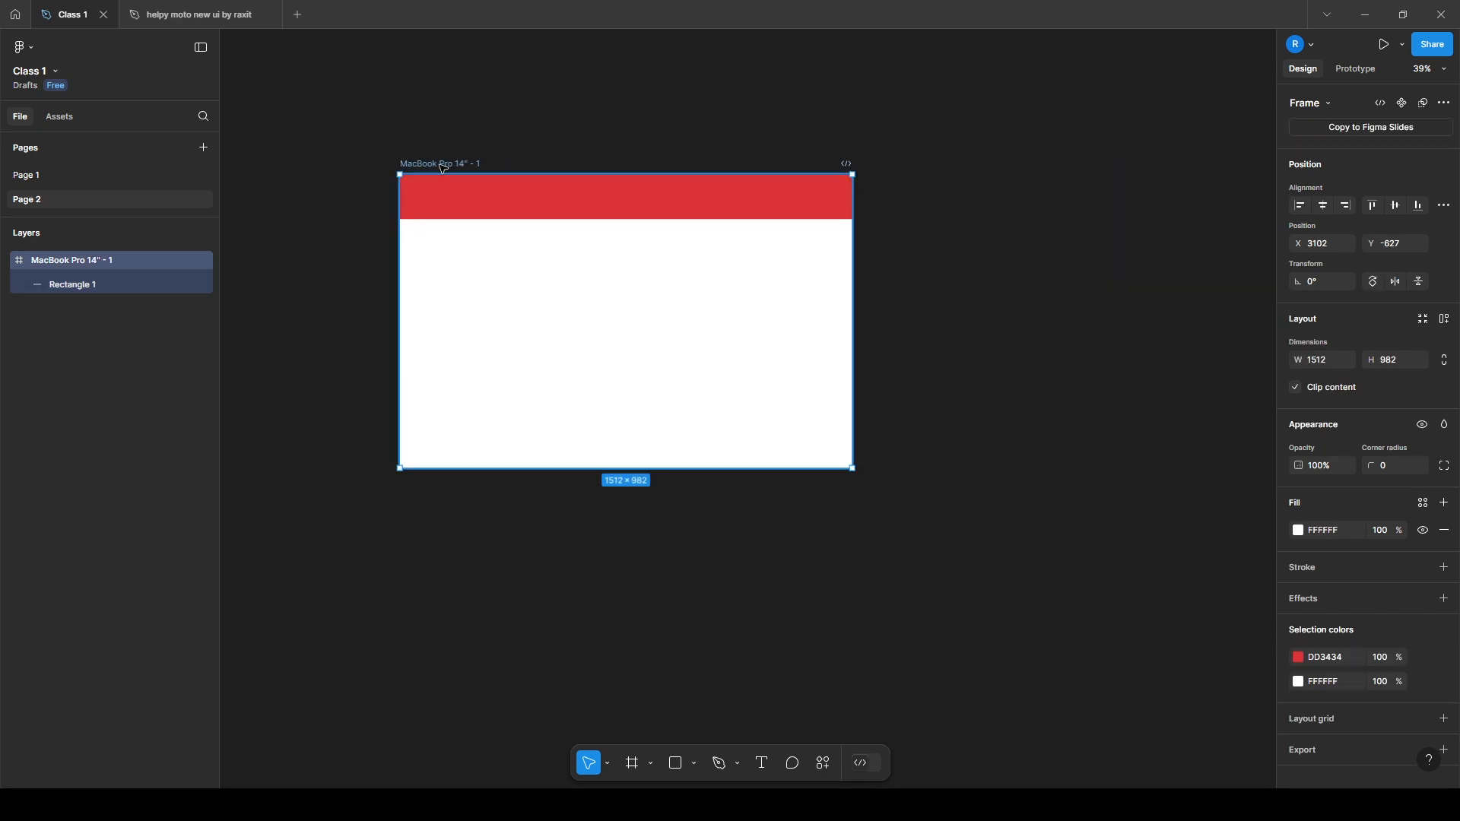
Switch the header rectangle's horizontal constraint back to Left + Right and widen the frame again, undoing the resize
{"action": "left_click", "coordinate": [495, 196]}
{"action": "left_click", "coordinate": [1333, 268]}
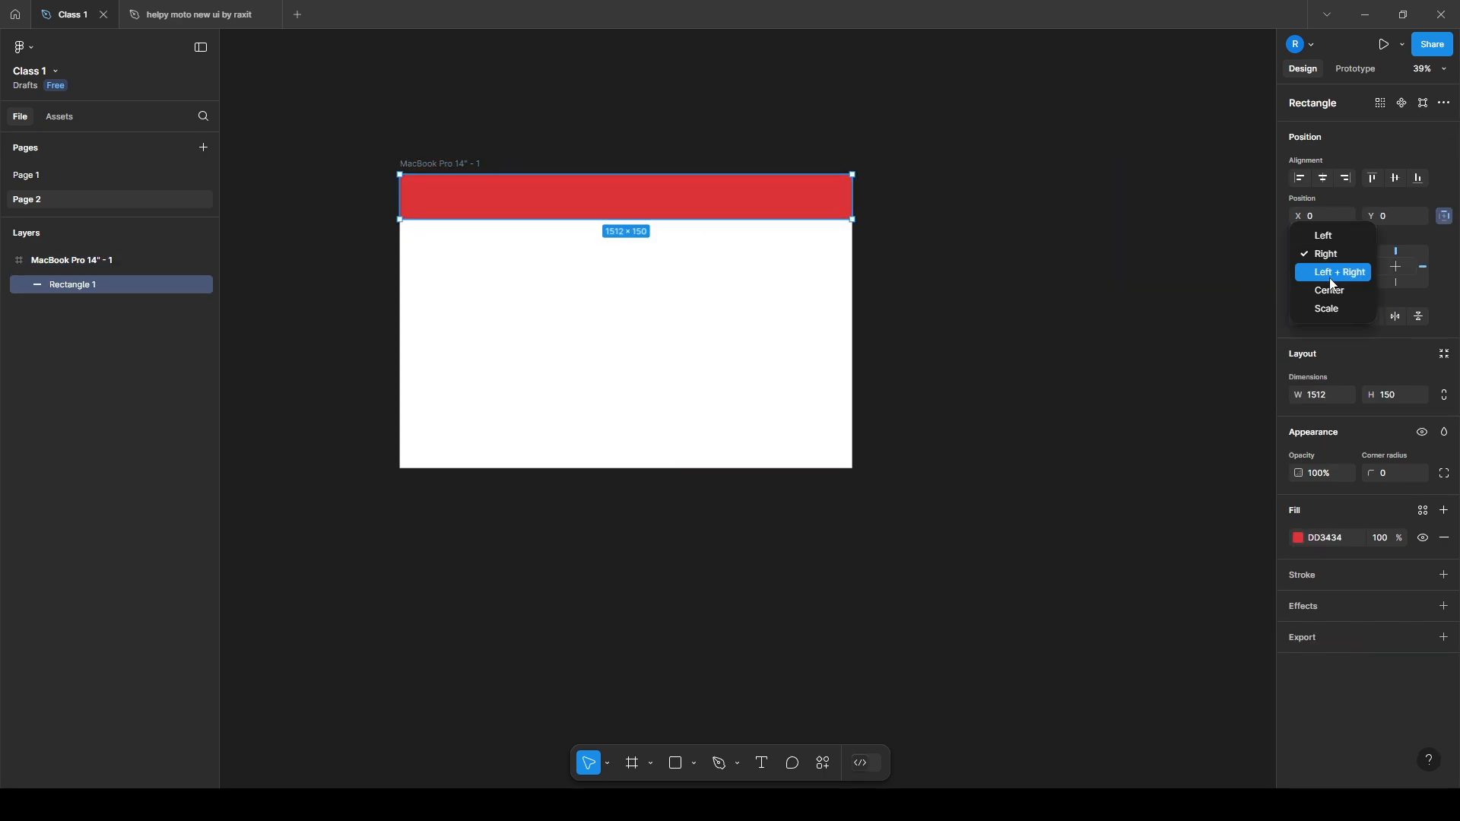
{"action": "left_click", "coordinate": [1333, 274]}
{"action": "left_click", "coordinate": [845, 348]}
{"action": "left_click", "coordinate": [795, 320]}
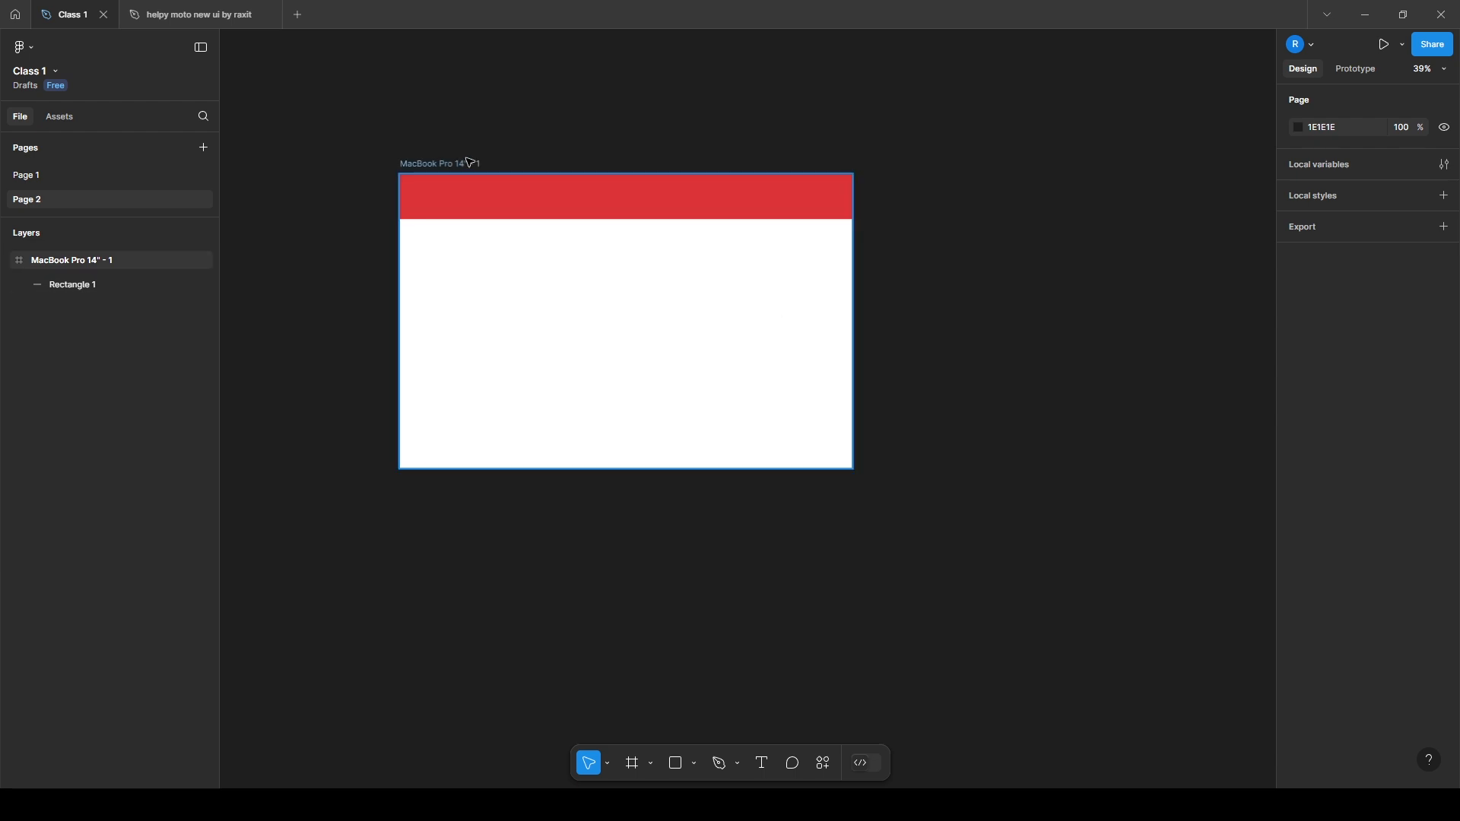
{"action": "left_click_drag", "start_coordinate": [851, 300], "coordinate": [1056, 301]}
{"action": "key", "text": "ctrl+z"}
Set the header rectangle's horizontal constraint to Center and widen the frame to about 3551 to test it, undoing the resize
{"action": "left_click", "coordinate": [755, 210]}
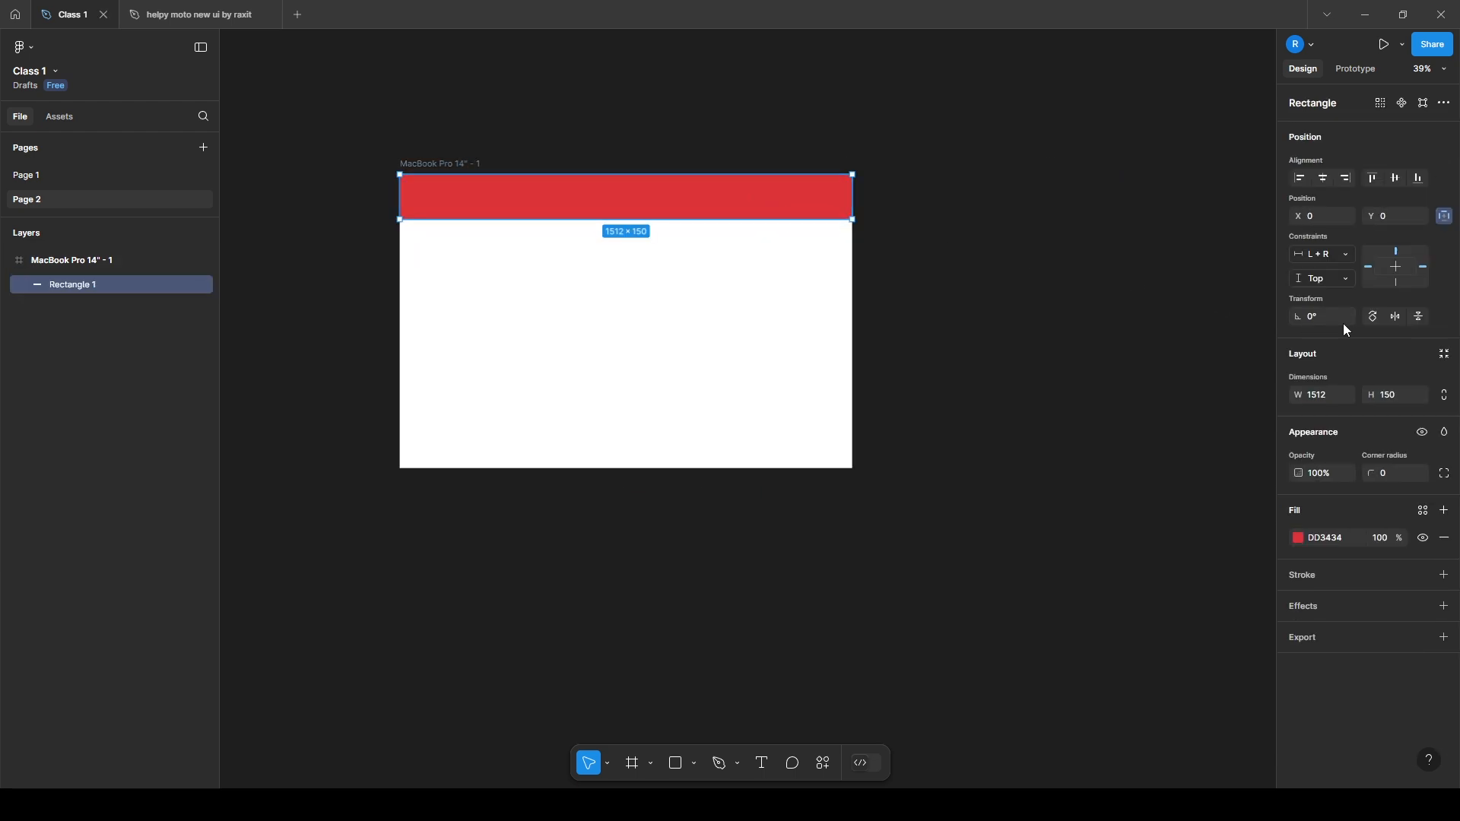
{"action": "left_click", "coordinate": [1339, 254]}
{"action": "left_click", "coordinate": [1327, 268]}
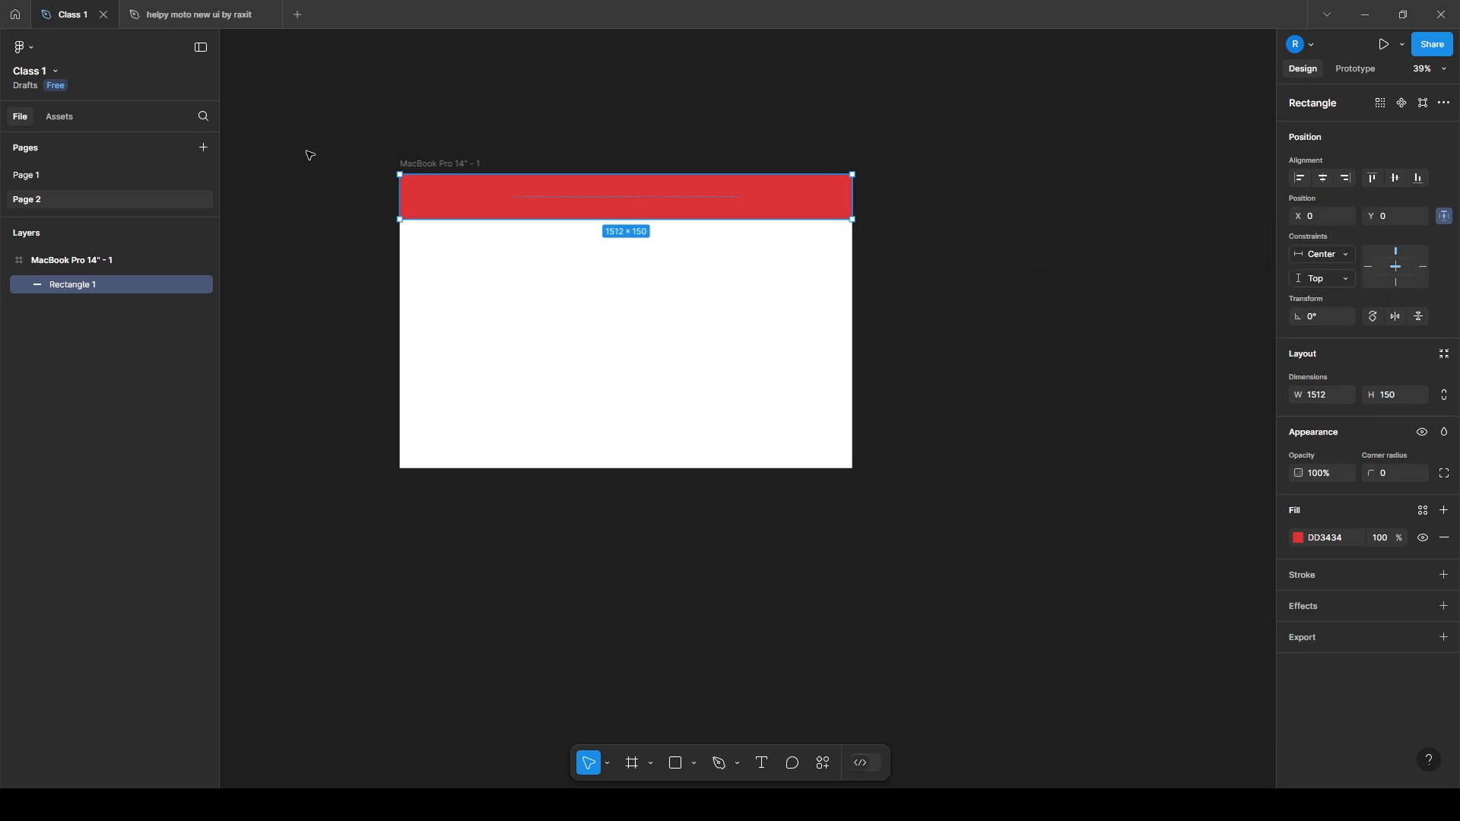
{"action": "left_click", "coordinate": [849, 376]}
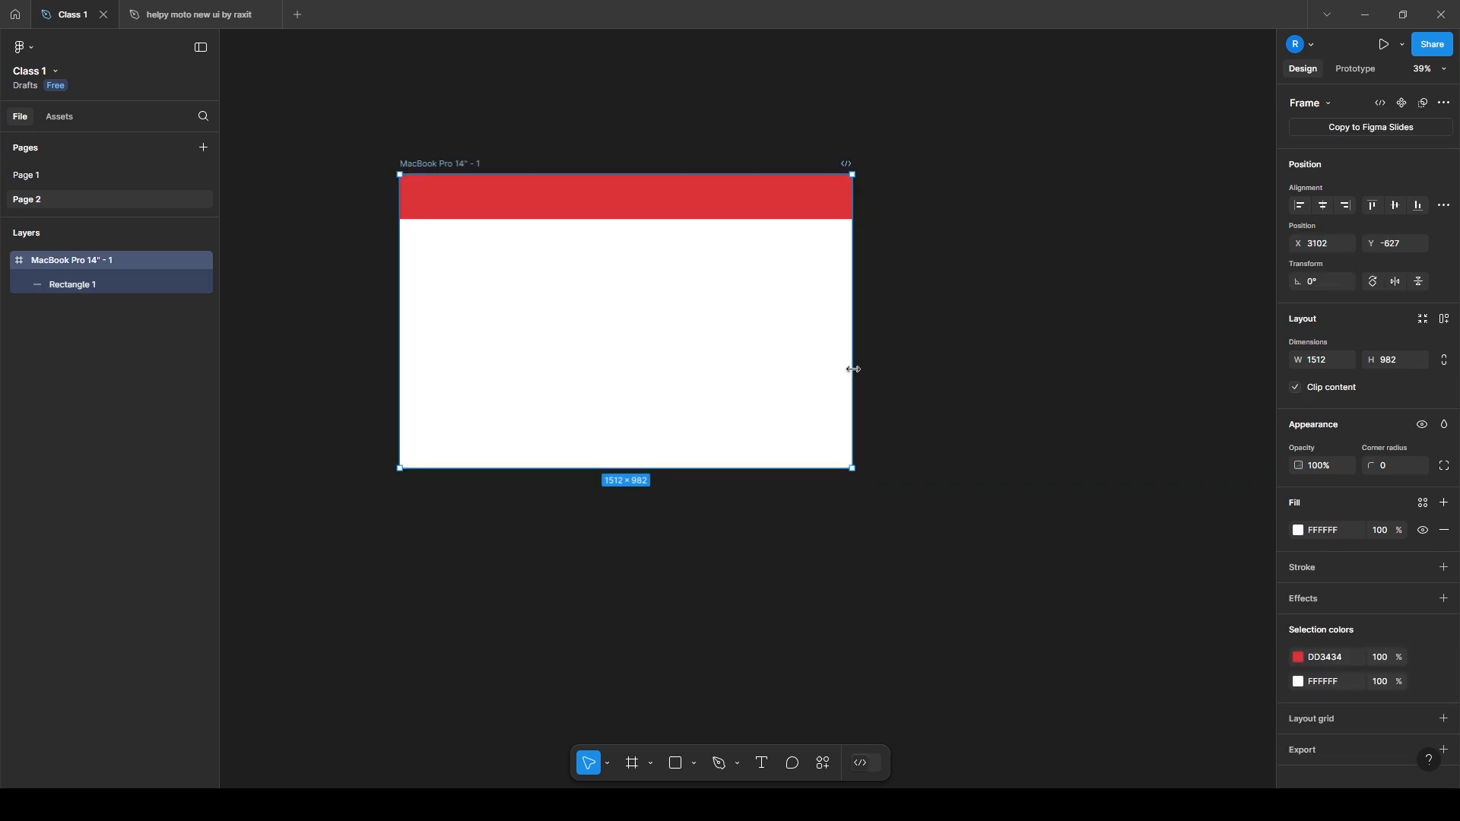
{"action": "left_click_drag", "start_coordinate": [853, 369], "coordinate": [1293, 411]}
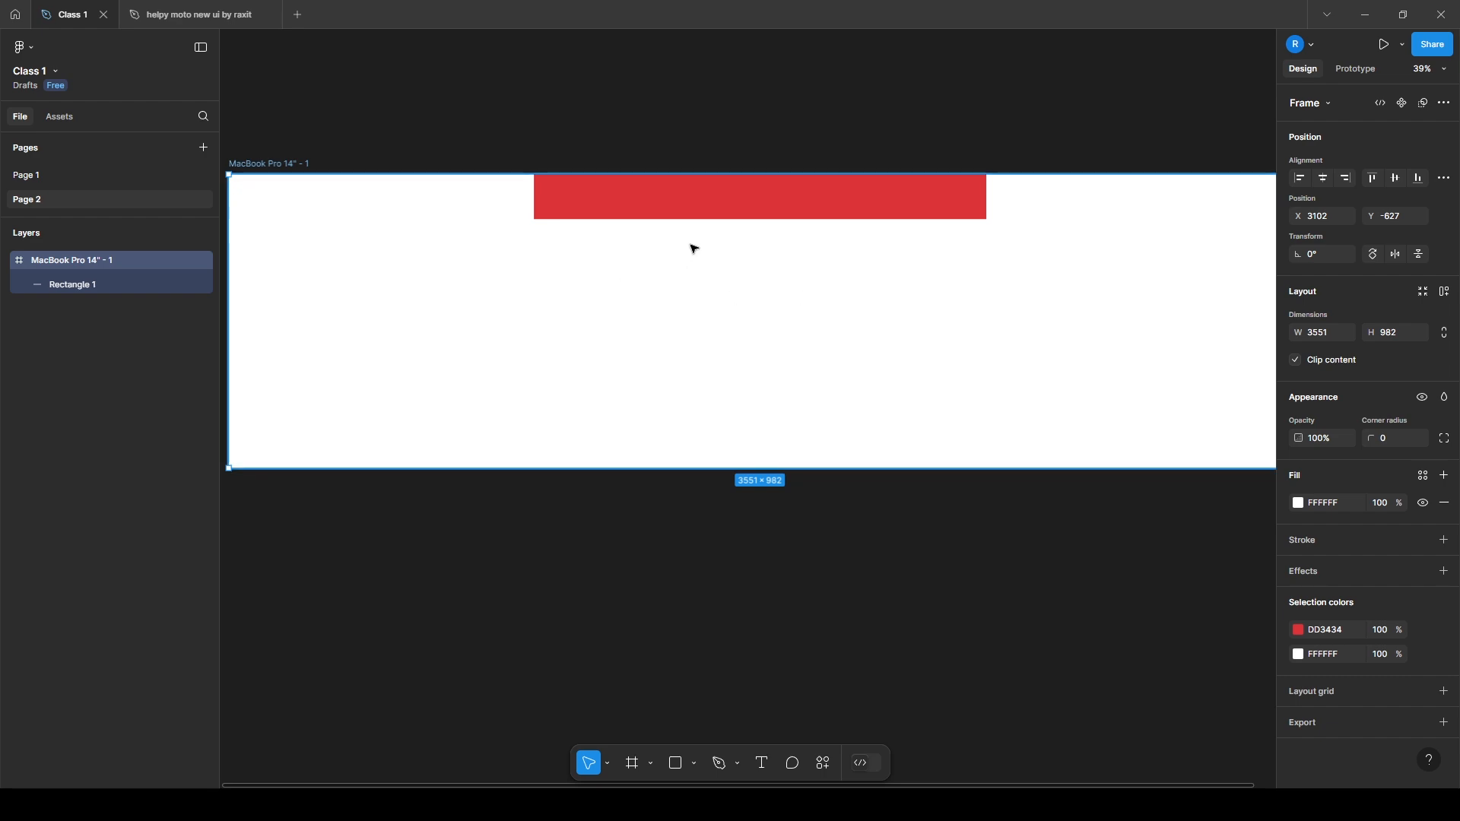
{"action": "key", "text": "ctrl+z"}
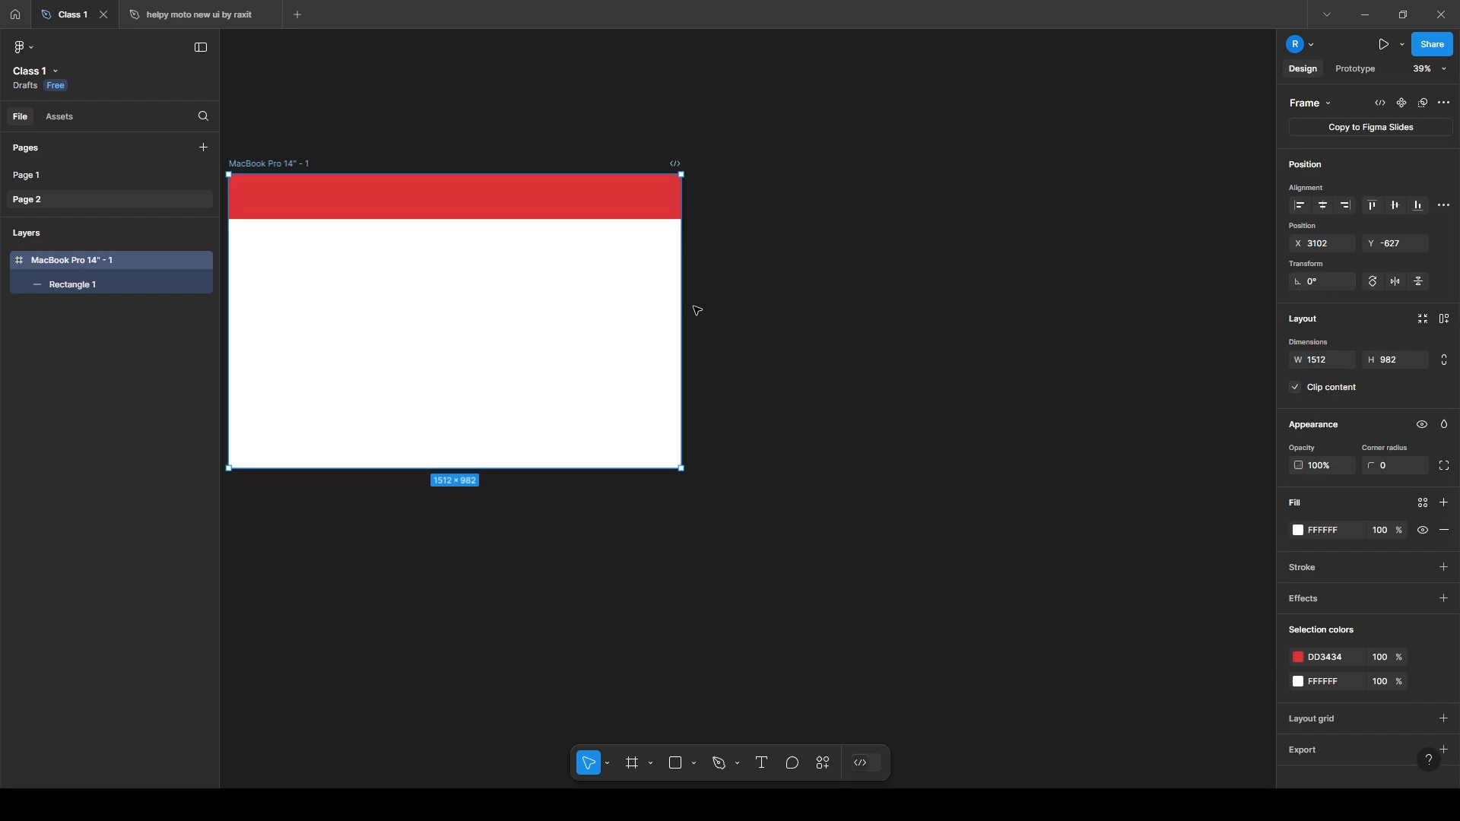
Set the header rectangle's horizontal constraint to Scale and widen the frame to about 2269 to test it, undoing the resize
{"action": "left_click", "coordinate": [548, 201]}
{"action": "left_click", "coordinate": [1322, 254]}
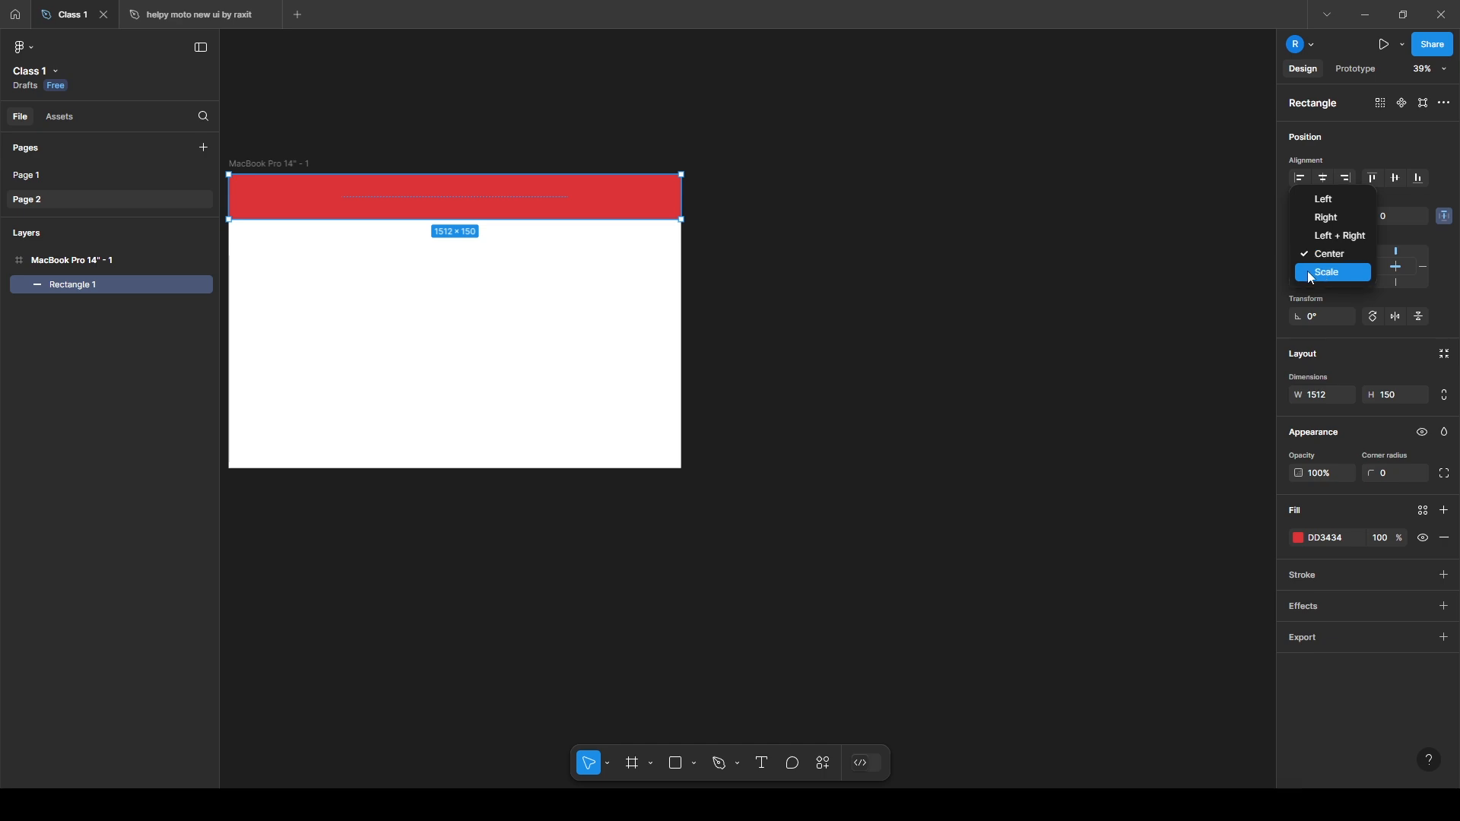
{"action": "left_click", "coordinate": [1327, 271]}
{"action": "scroll", "coordinate": [644, 301], "scroll_direction": "down", "scroll_amount": 2}
{"action": "left_click", "coordinate": [596, 287]}
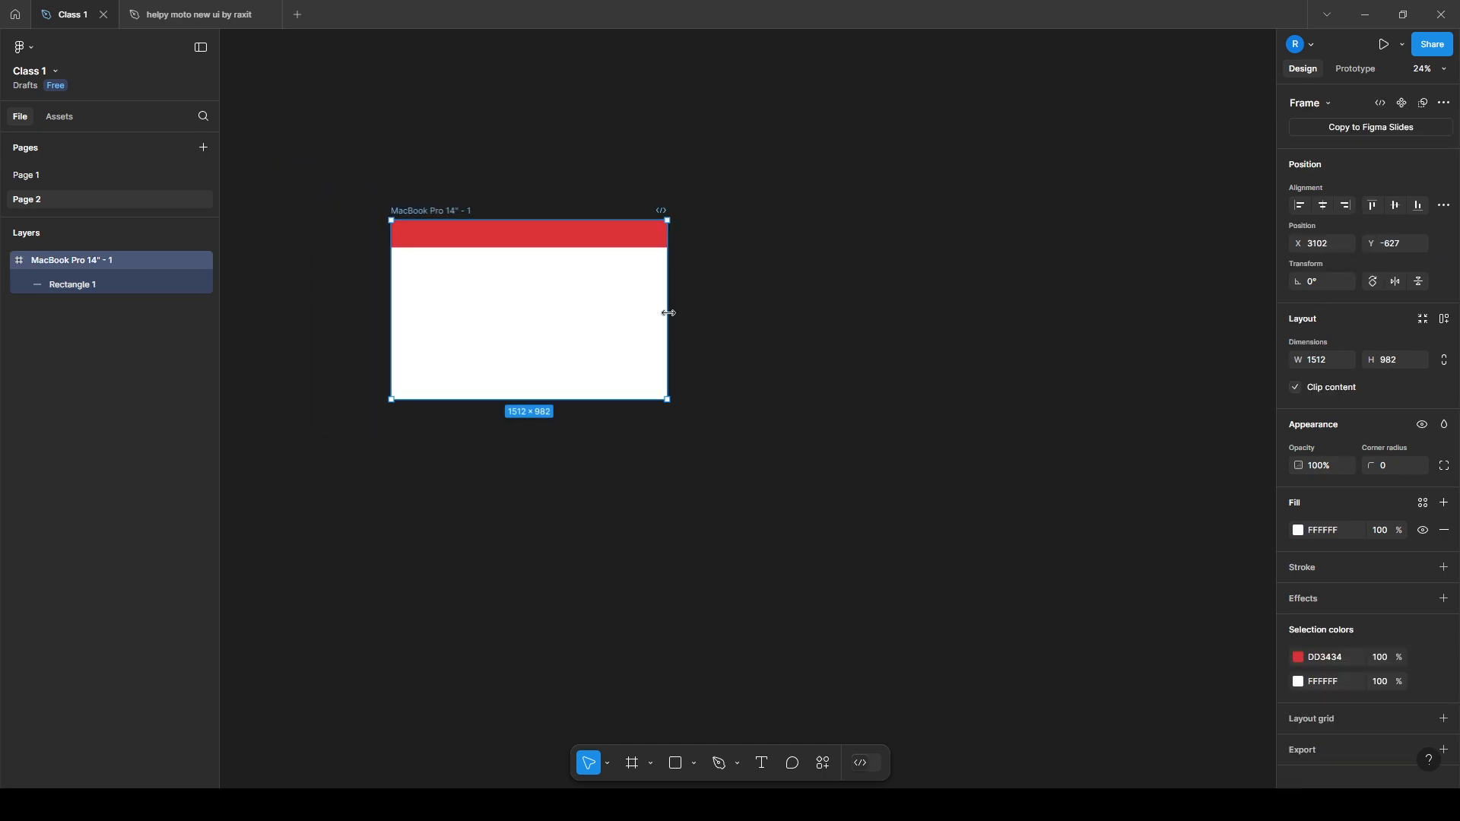
{"action": "left_click_drag", "start_coordinate": [668, 313], "coordinate": [805, 349]}
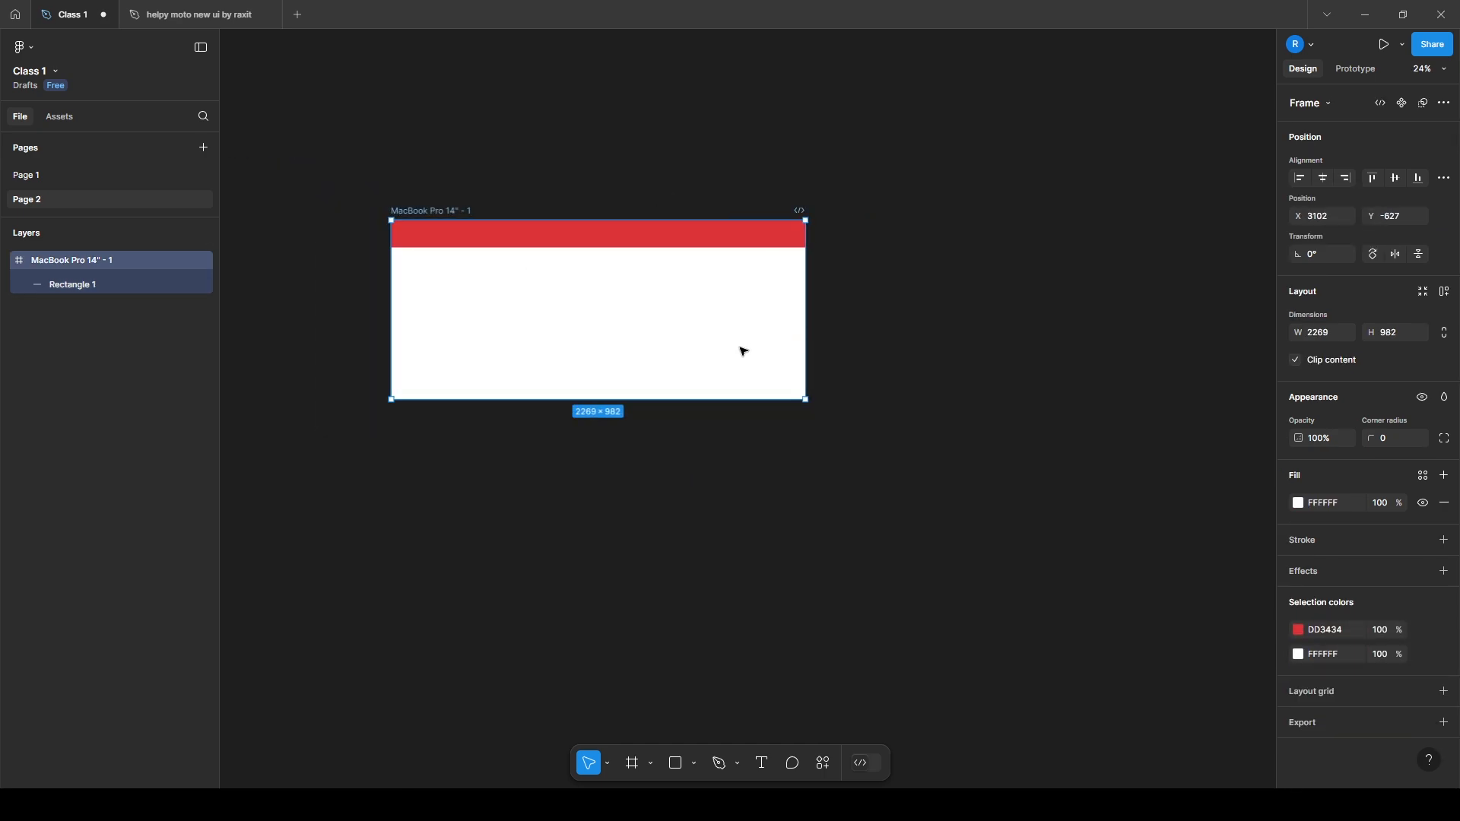
{"action": "key", "text": "ctrl+z"}
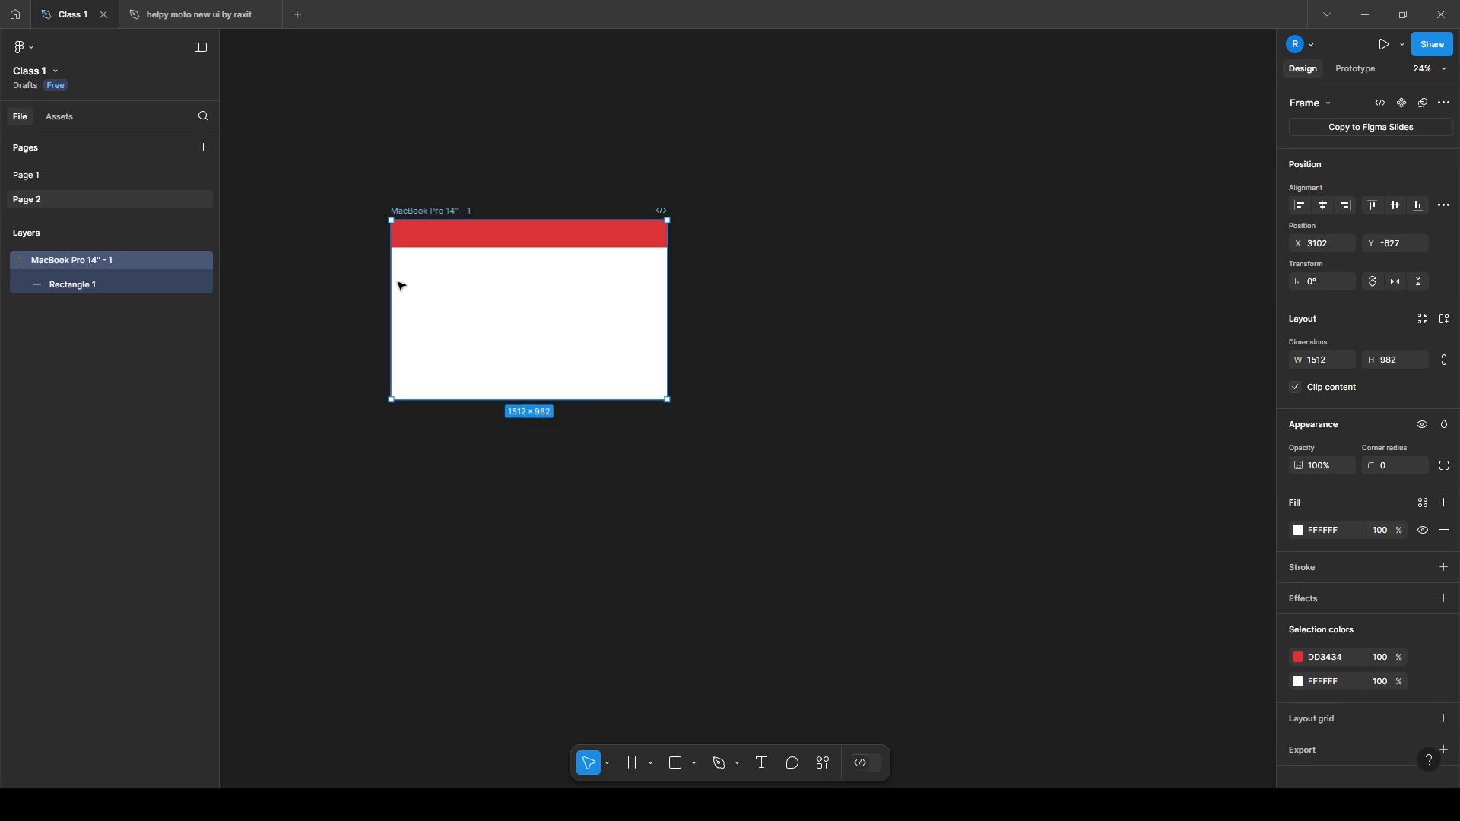
Resize the MacBook frame from its left edge to test the header's Scale constraint, undoing the resize
{"action": "left_click_drag", "start_coordinate": [327, 279], "coordinate": [419, 300]}
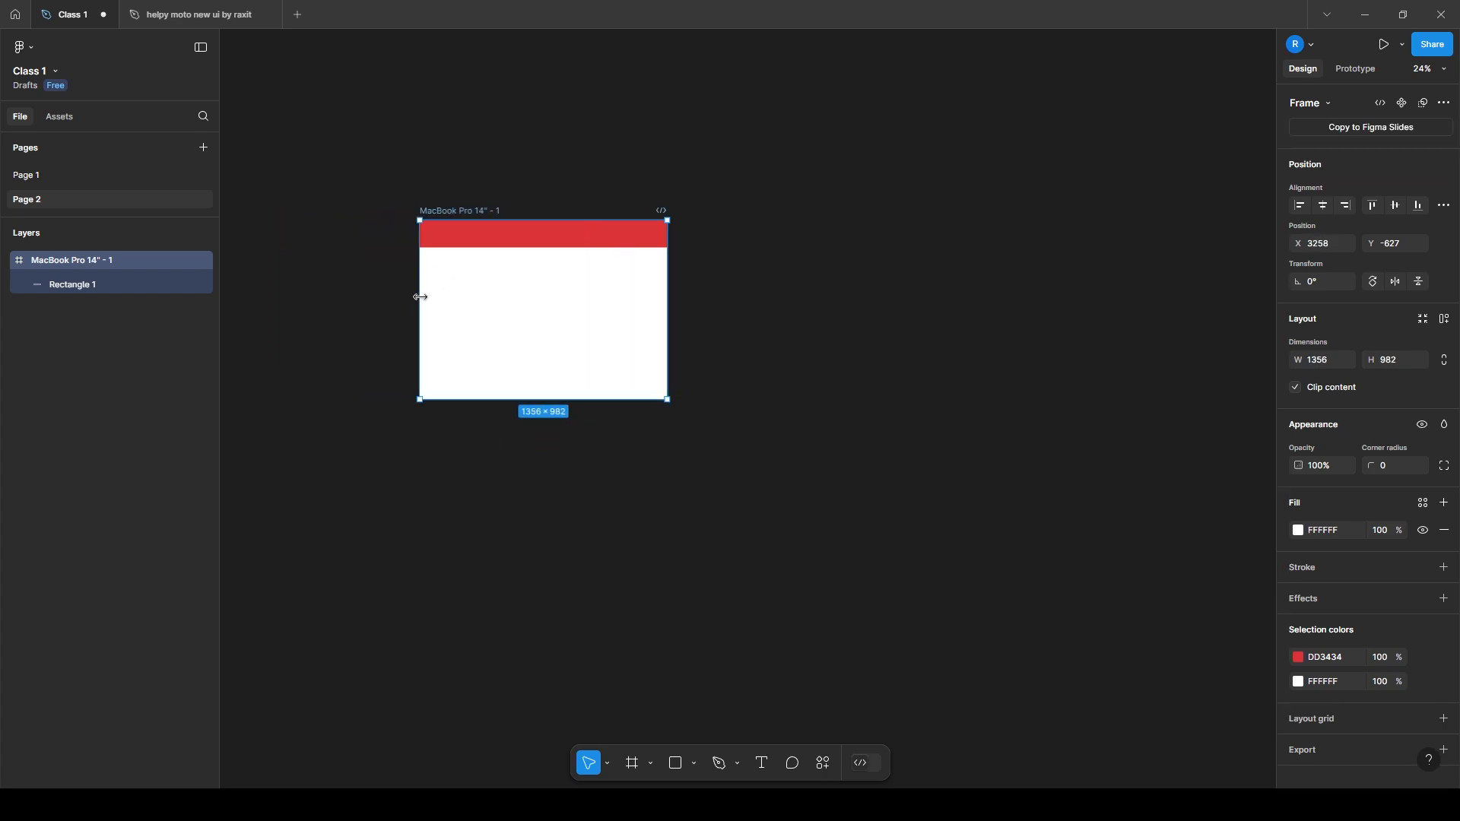
{"action": "key", "text": "ctrl+z"}
{"action": "left_click_drag", "start_coordinate": [567, 319], "coordinate": [692, 353]}
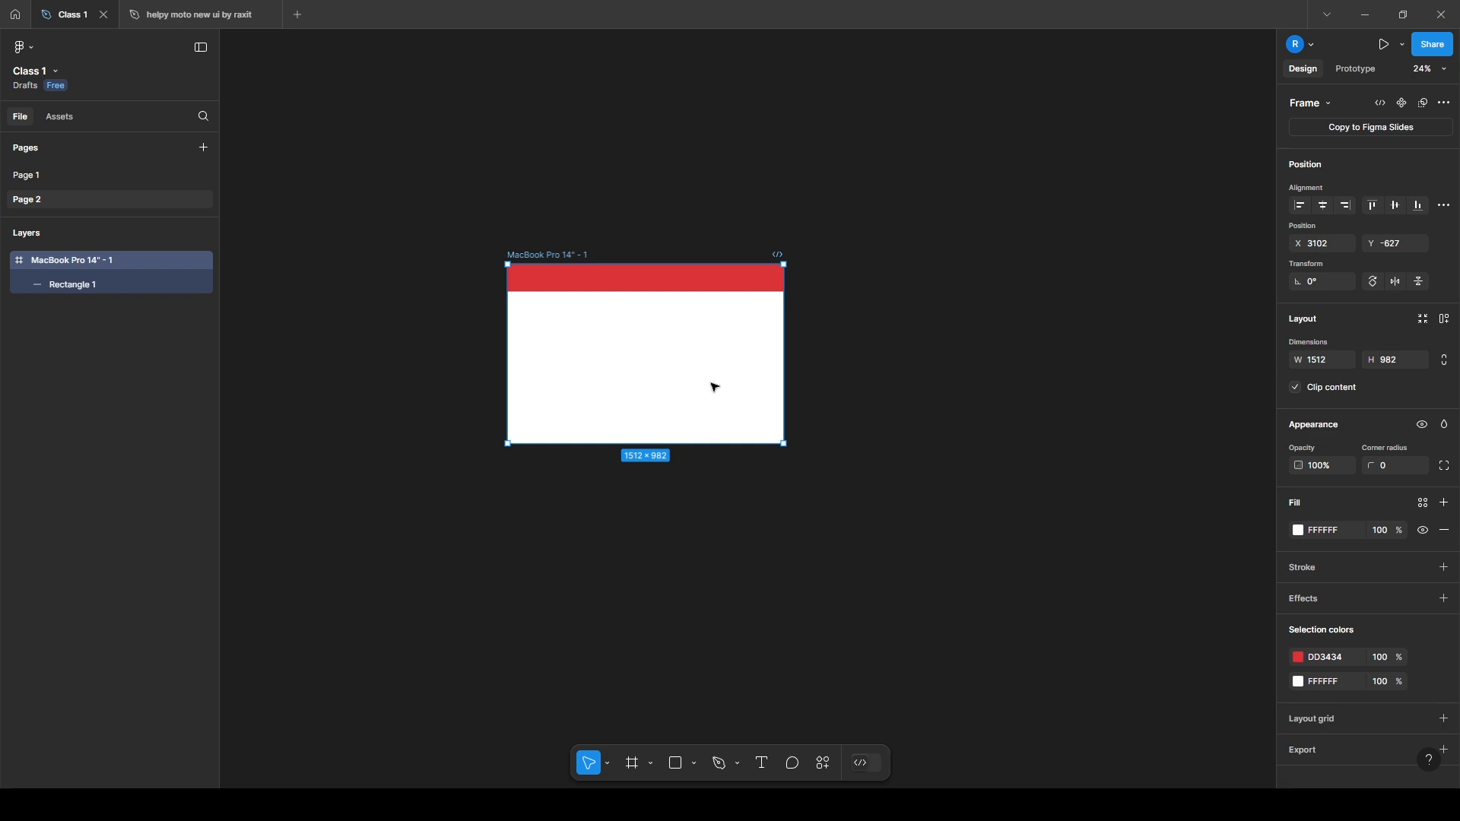
Set the header rectangle's horizontal constraint to Left and its vertical constraint to Top + Bottom
{"action": "left_click", "coordinate": [704, 283]}
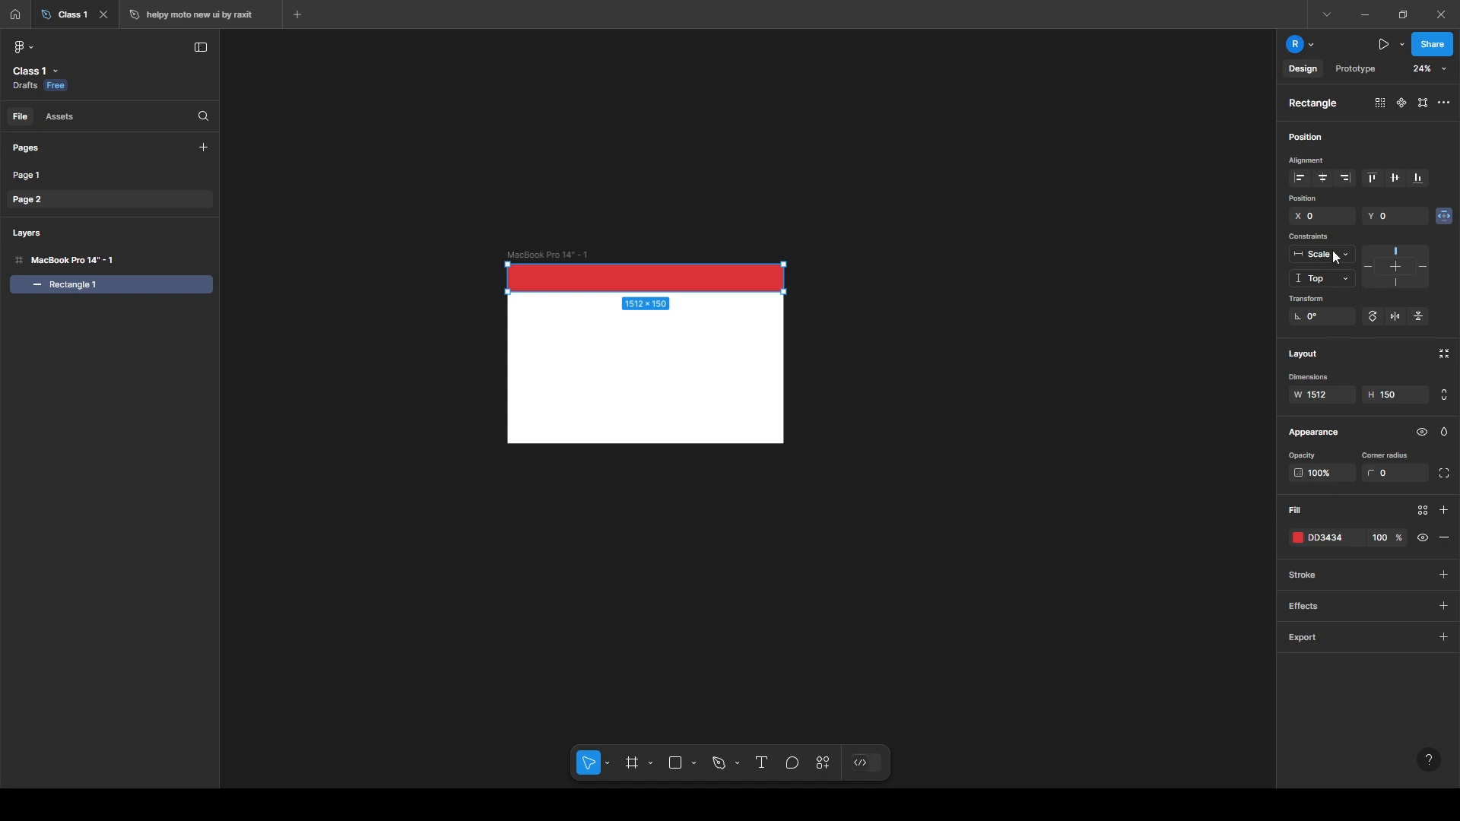
{"action": "left_click", "coordinate": [1337, 257]}
{"action": "left_click", "coordinate": [1355, 184]}
{"action": "left_click", "coordinate": [1346, 279]}
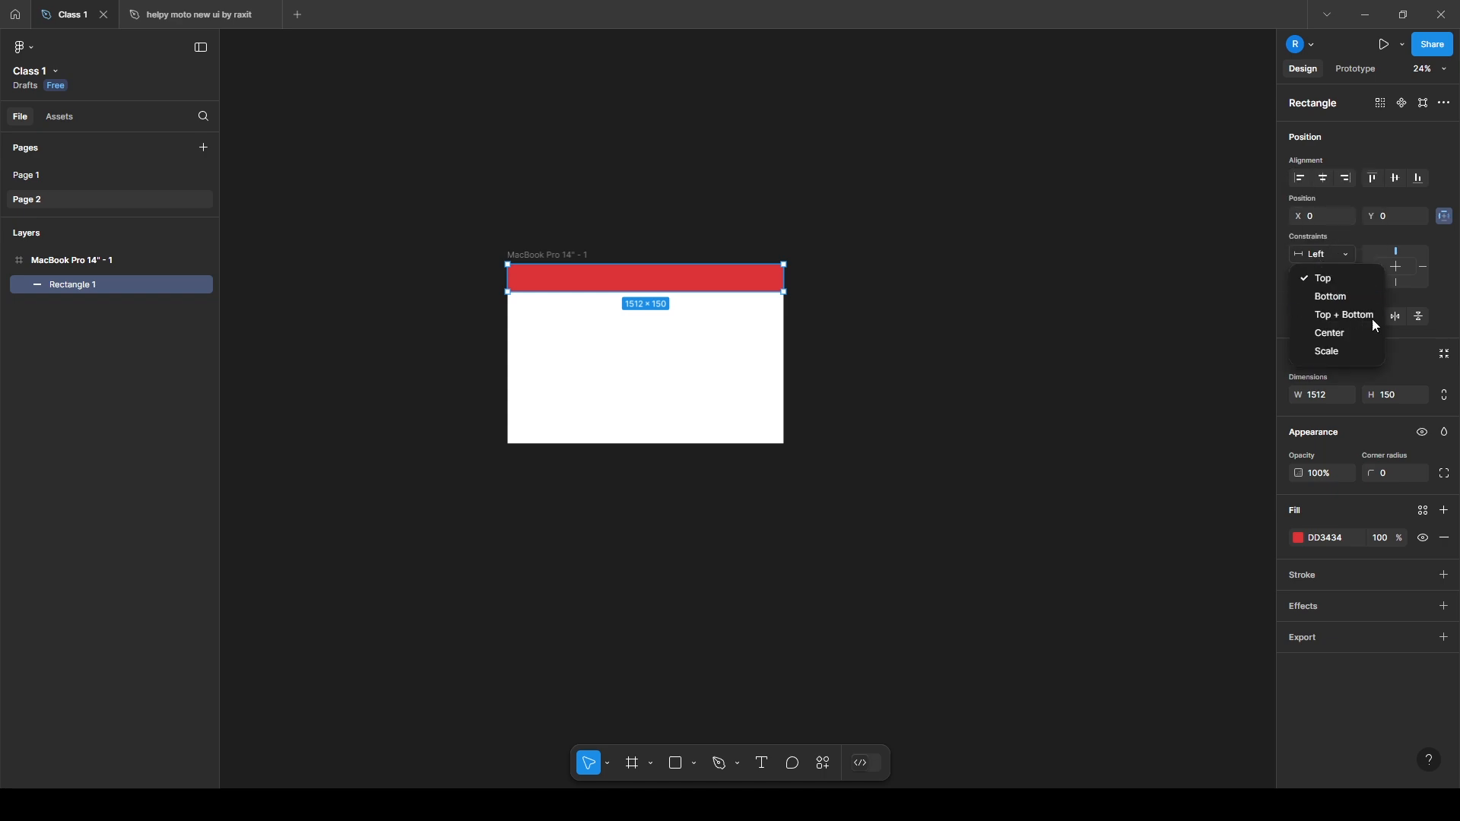
{"action": "left_click", "coordinate": [1348, 314]}
Extend the frame's bottom edge to a height of about 1173 to test the Top + Bottom constraint, undoing the resize
{"action": "left_click", "coordinate": [569, 255]}
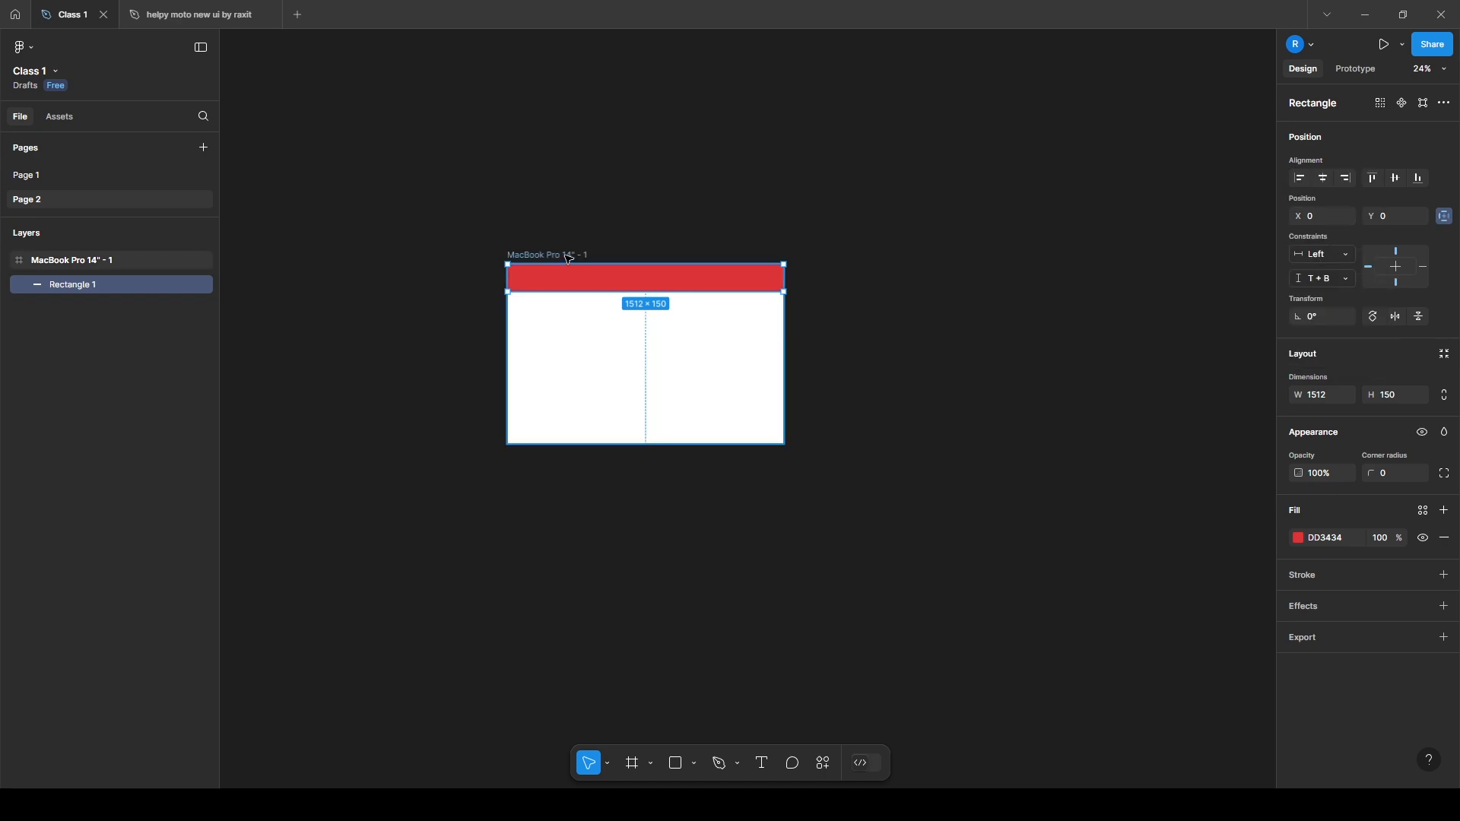
{"action": "left_click_drag", "start_coordinate": [582, 446], "coordinate": [585, 479]}
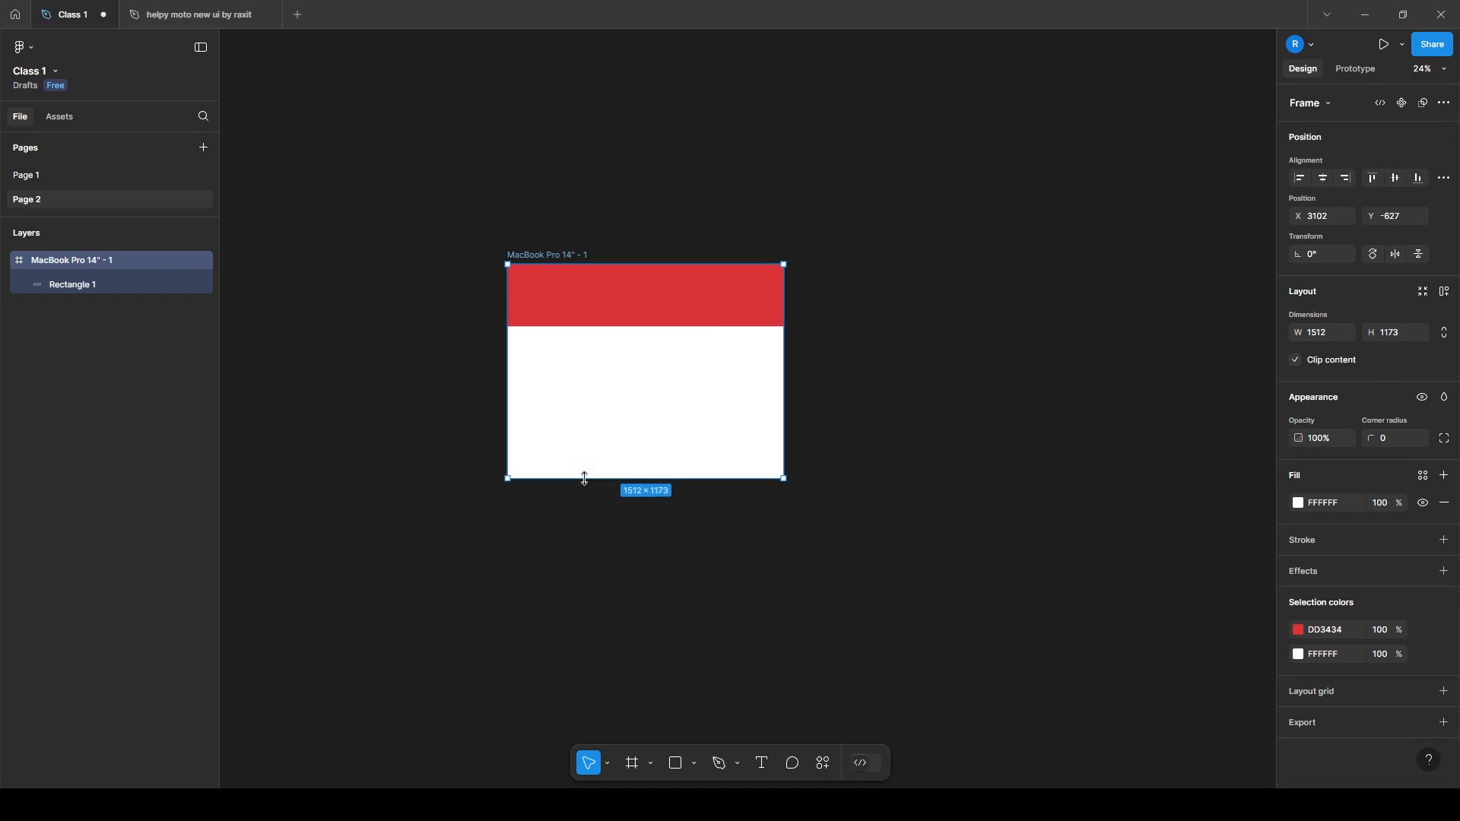
{"action": "key", "text": "ctrl+z"}
Set the header's vertical constraint to Top and stretch the frame to about 1256 high to test it, undoing the resize
{"action": "left_click", "coordinate": [608, 277]}
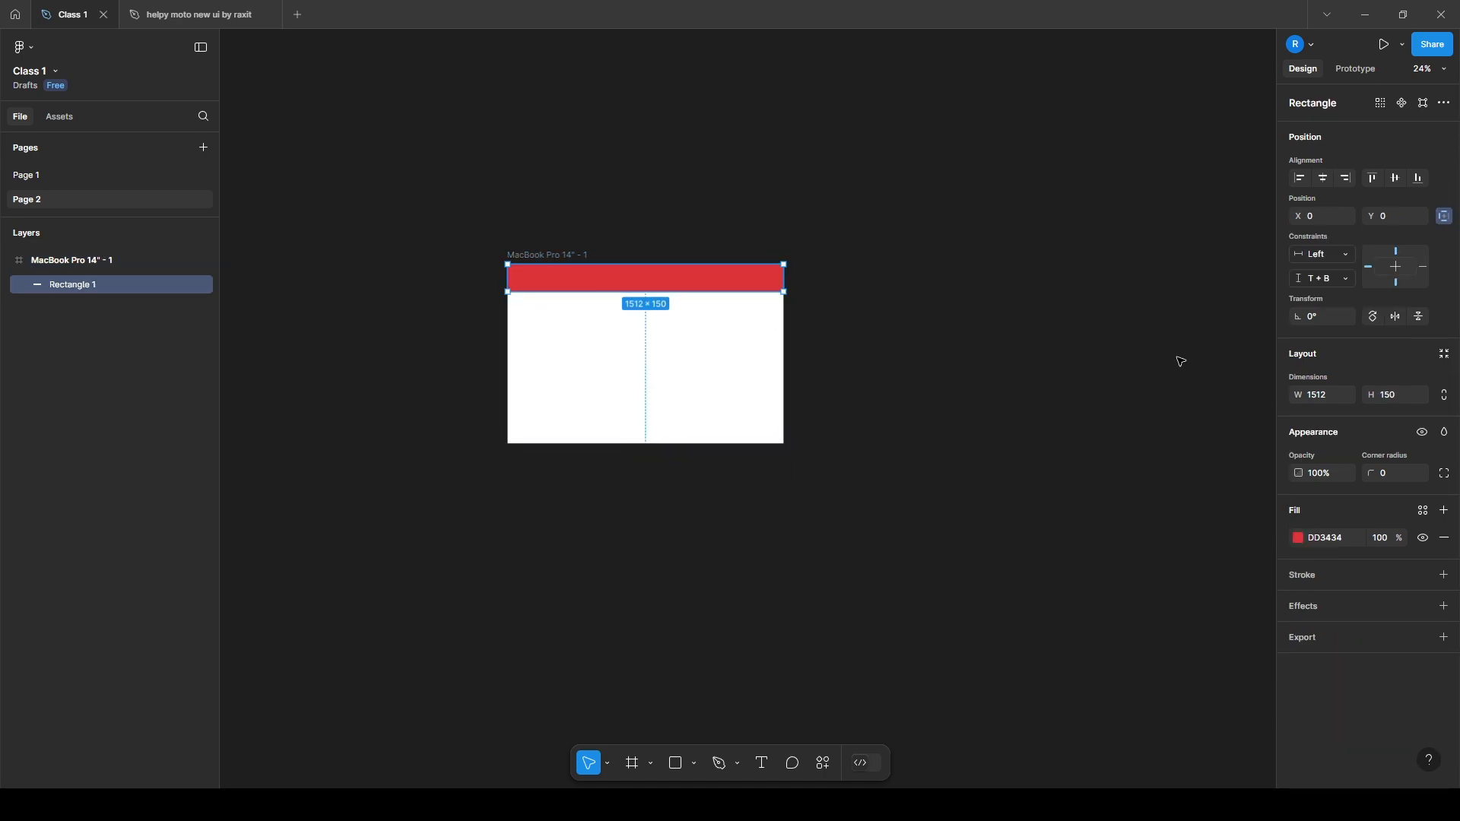
{"action": "left_click", "coordinate": [1344, 280]}
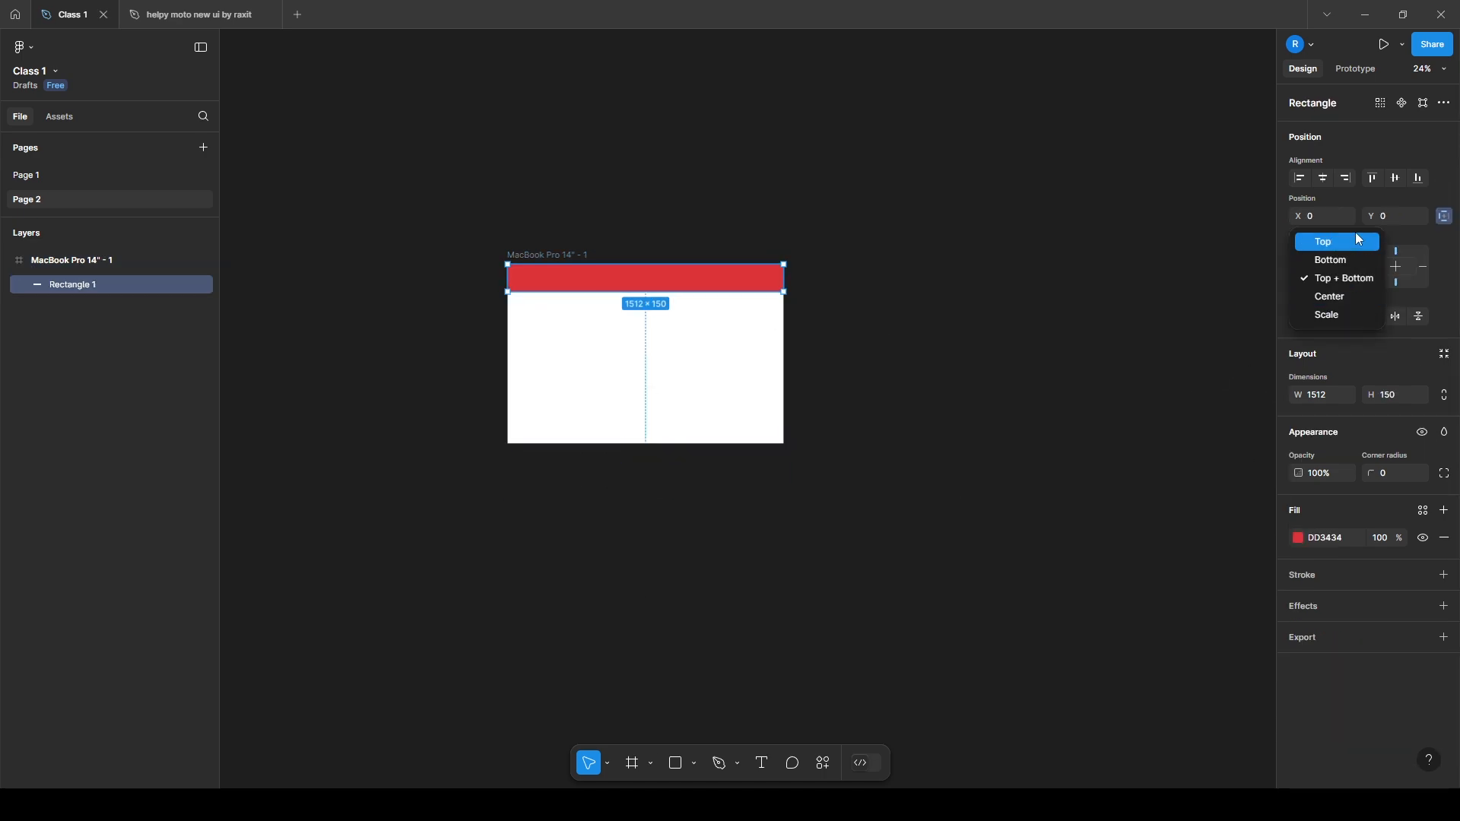
{"action": "left_click", "coordinate": [1302, 247]}
{"action": "left_click", "coordinate": [704, 330]}
{"action": "left_click_drag", "start_coordinate": [677, 443], "coordinate": [674, 493]}
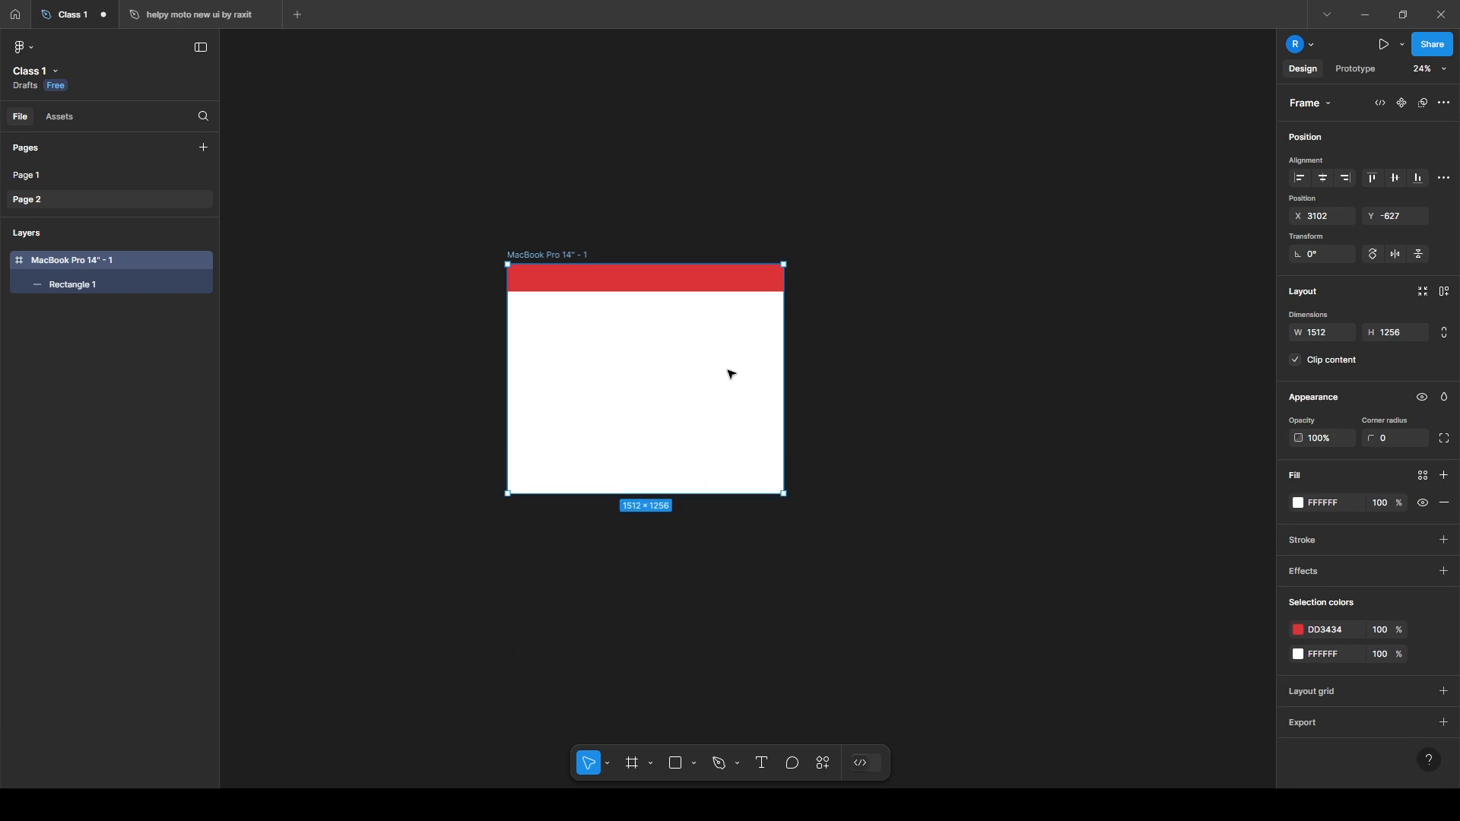
{"action": "key", "text": "ctrl+z"}
Duplicate the header rectangle near the frame's lower edge and align the copy to the bottom as a footer
{"action": "left_click", "coordinate": [743, 287]}
{"action": "left_click_drag", "start_coordinate": [743, 287], "coordinate": [737, 427]}
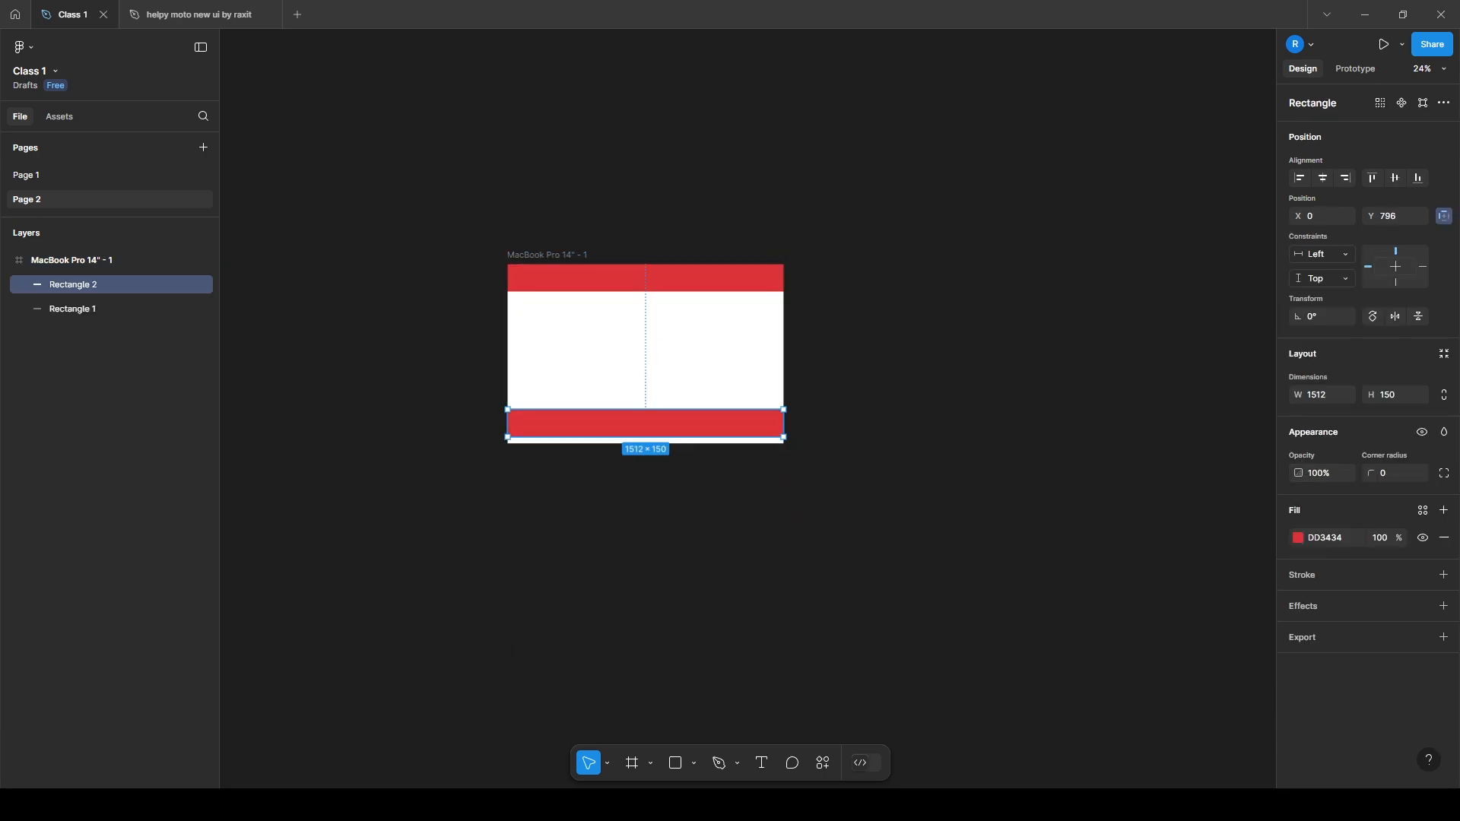
{"action": "left_click", "coordinate": [1419, 180]}
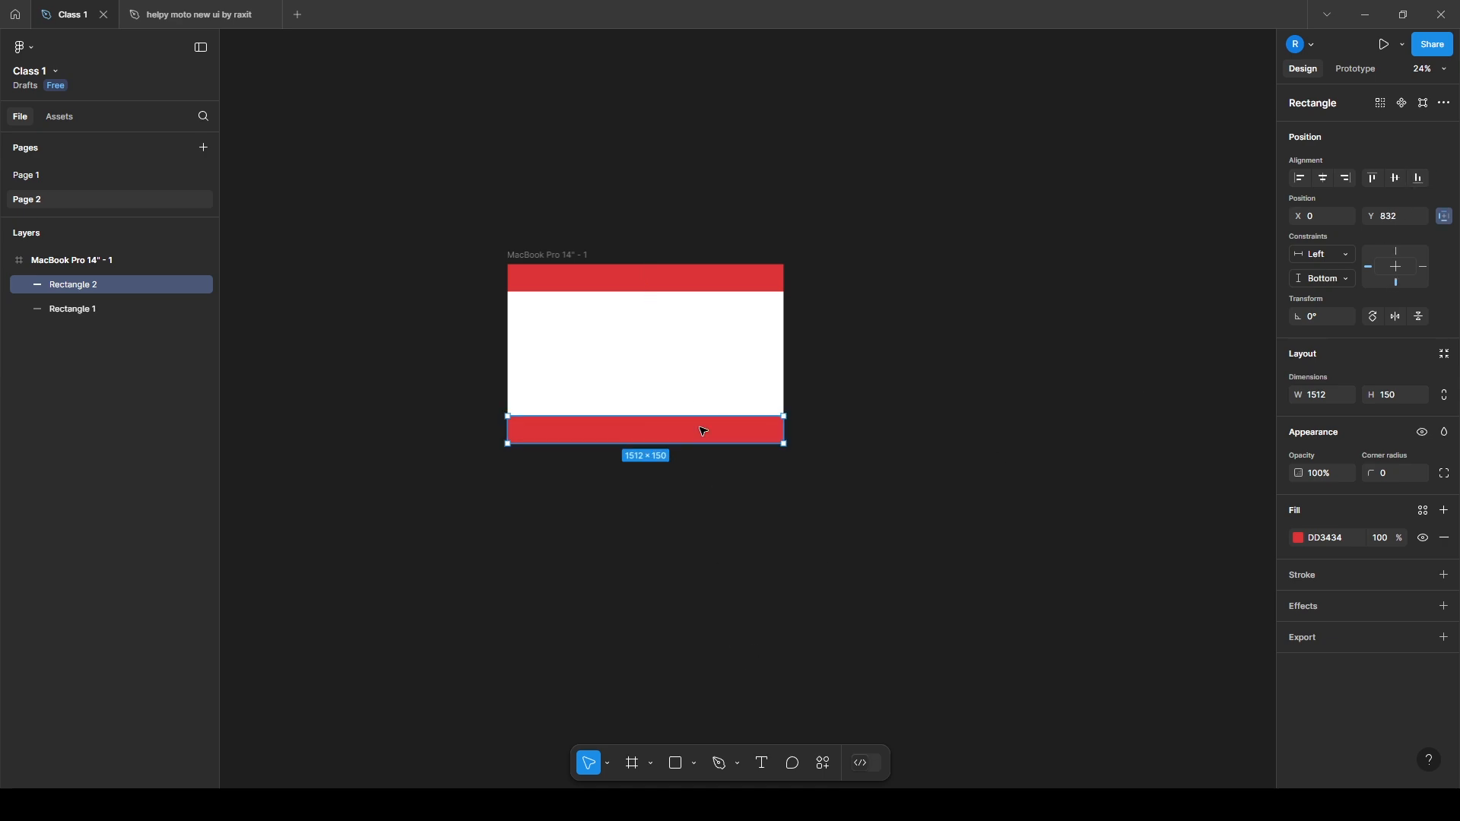
Increase the footer rectangle's height to about 338 and change its fill to dark grey 2D2C2C
{"action": "left_click_drag", "start_coordinate": [687, 415], "coordinate": [702, 384]}
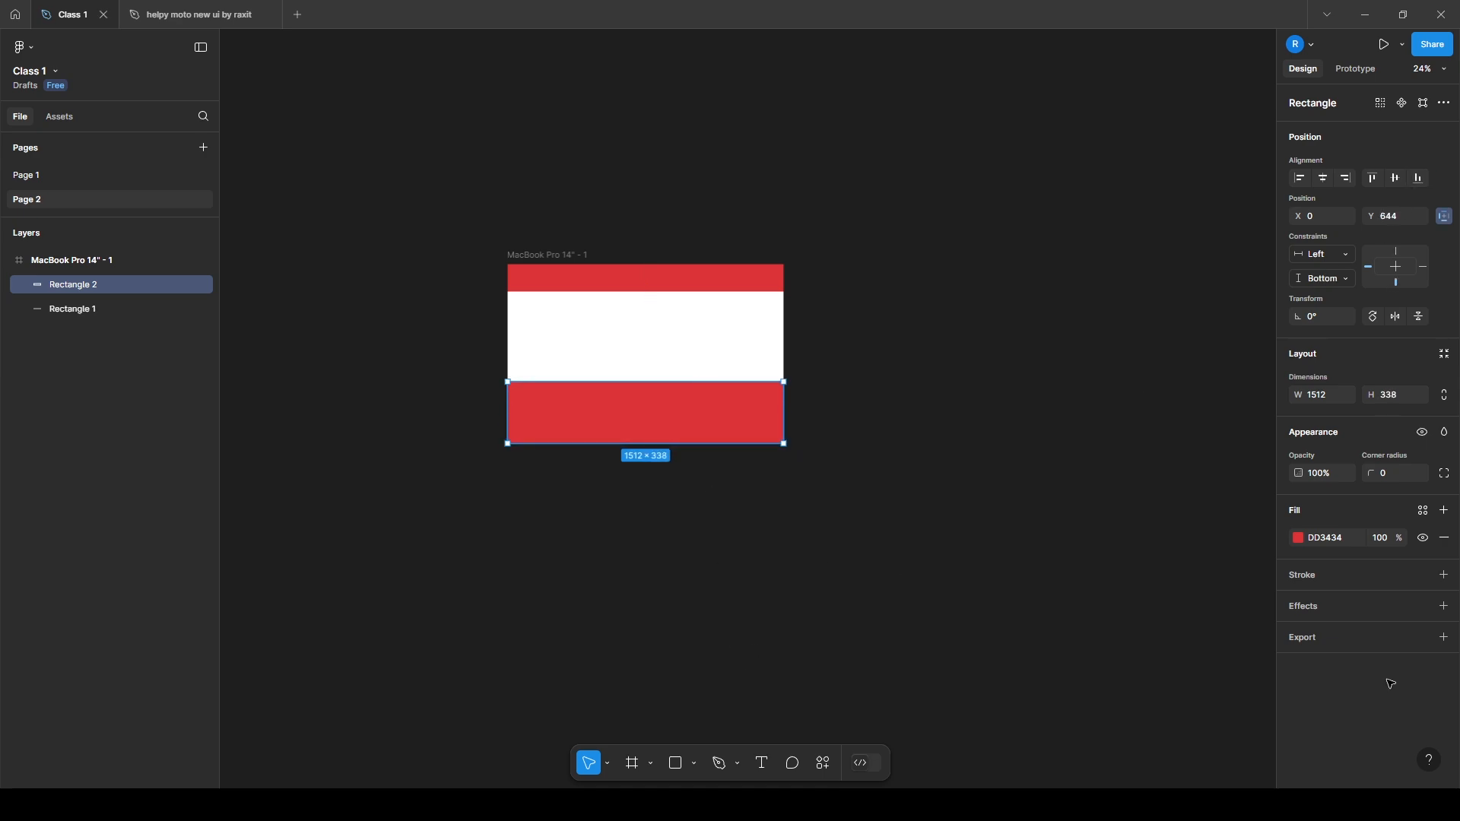
{"action": "left_click", "coordinate": [1298, 538]}
{"action": "left_click", "coordinate": [1097, 563]}
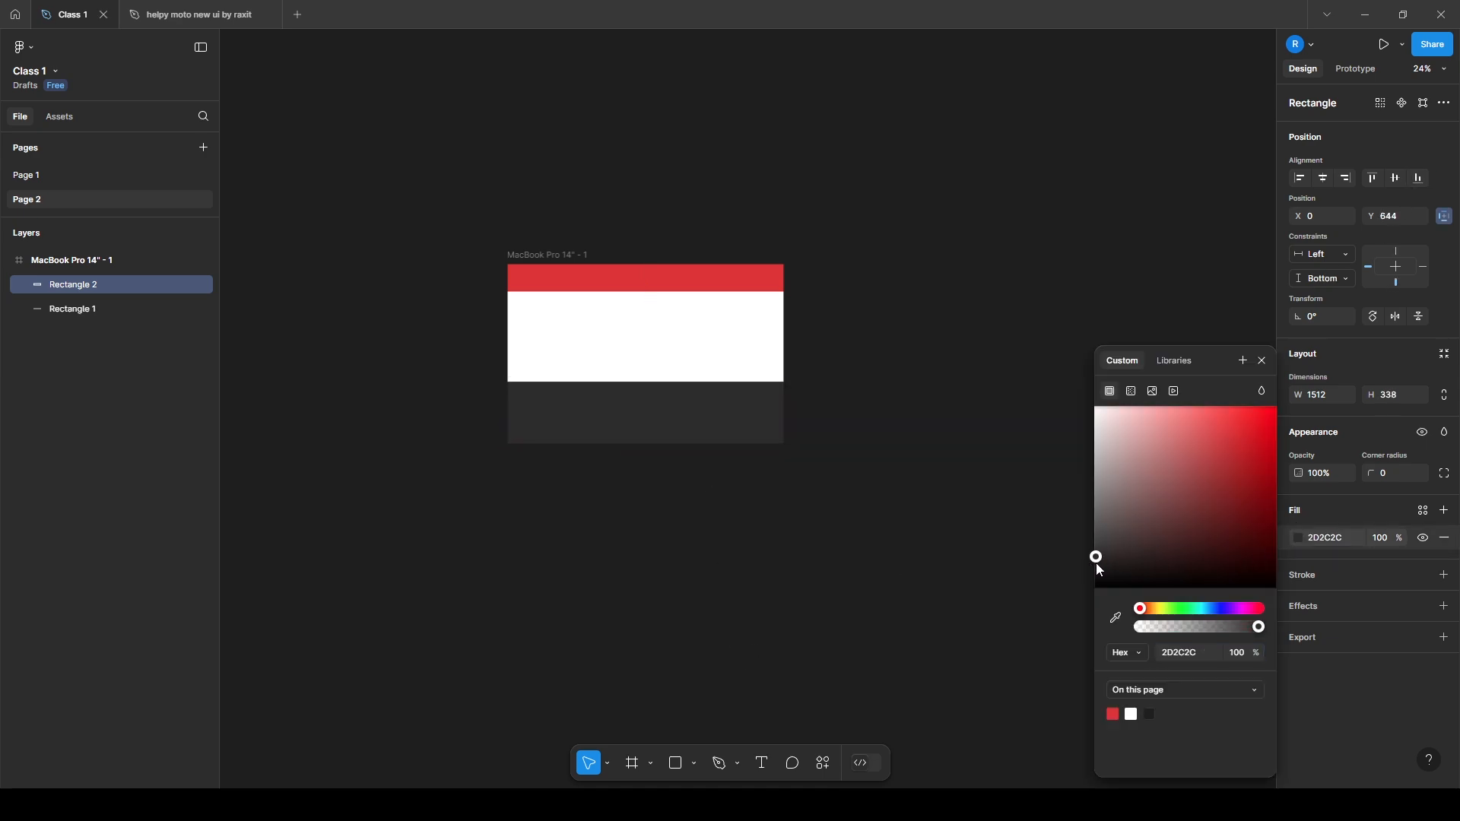
{"action": "key", "text": "Escape"}
Check the footer's constraints and resize the frame from its bottom edge to test them, restoring the original height
{"action": "left_click", "coordinate": [607, 408]}
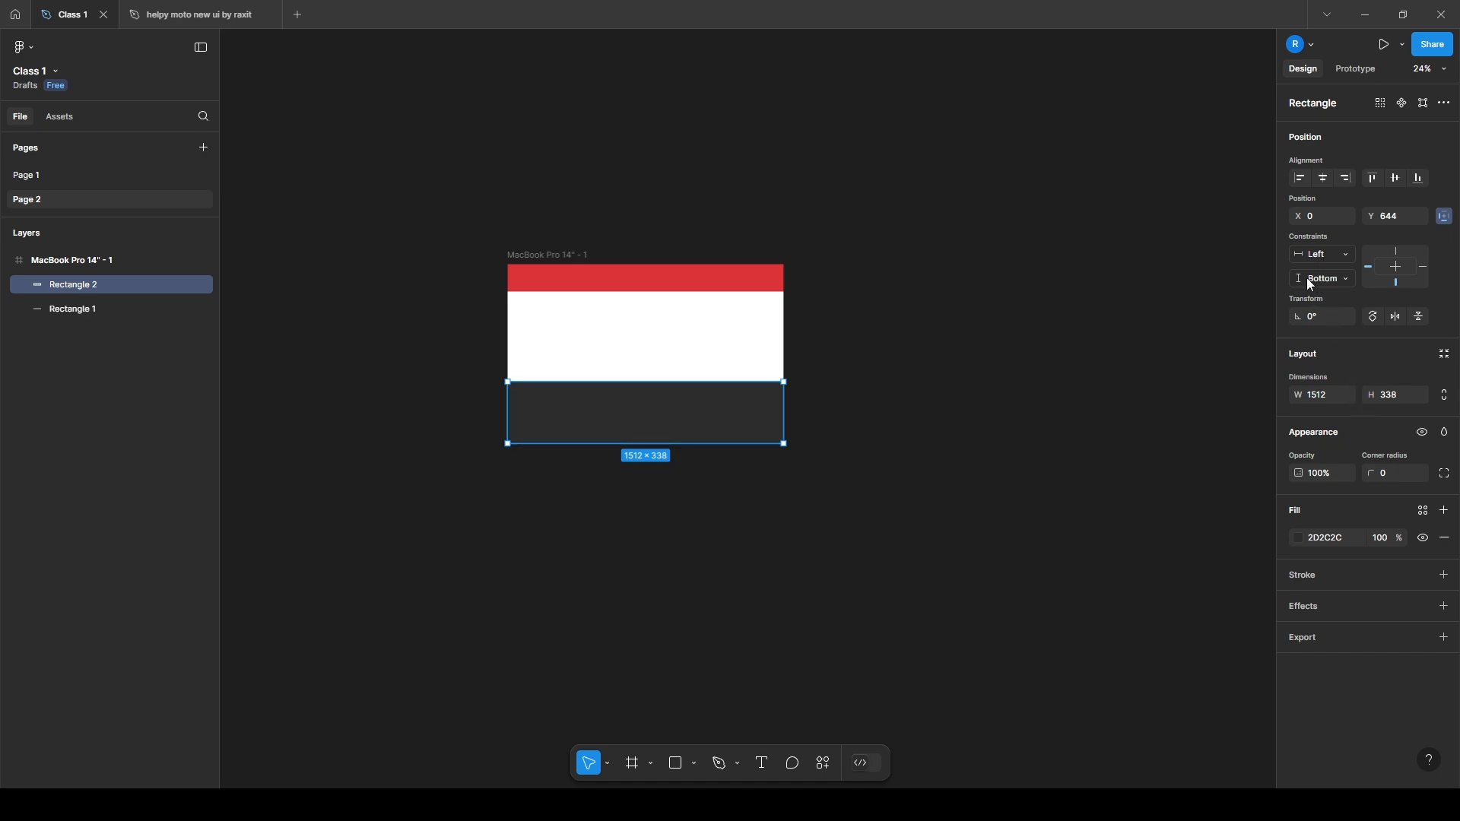
{"action": "left_click", "coordinate": [567, 257]}
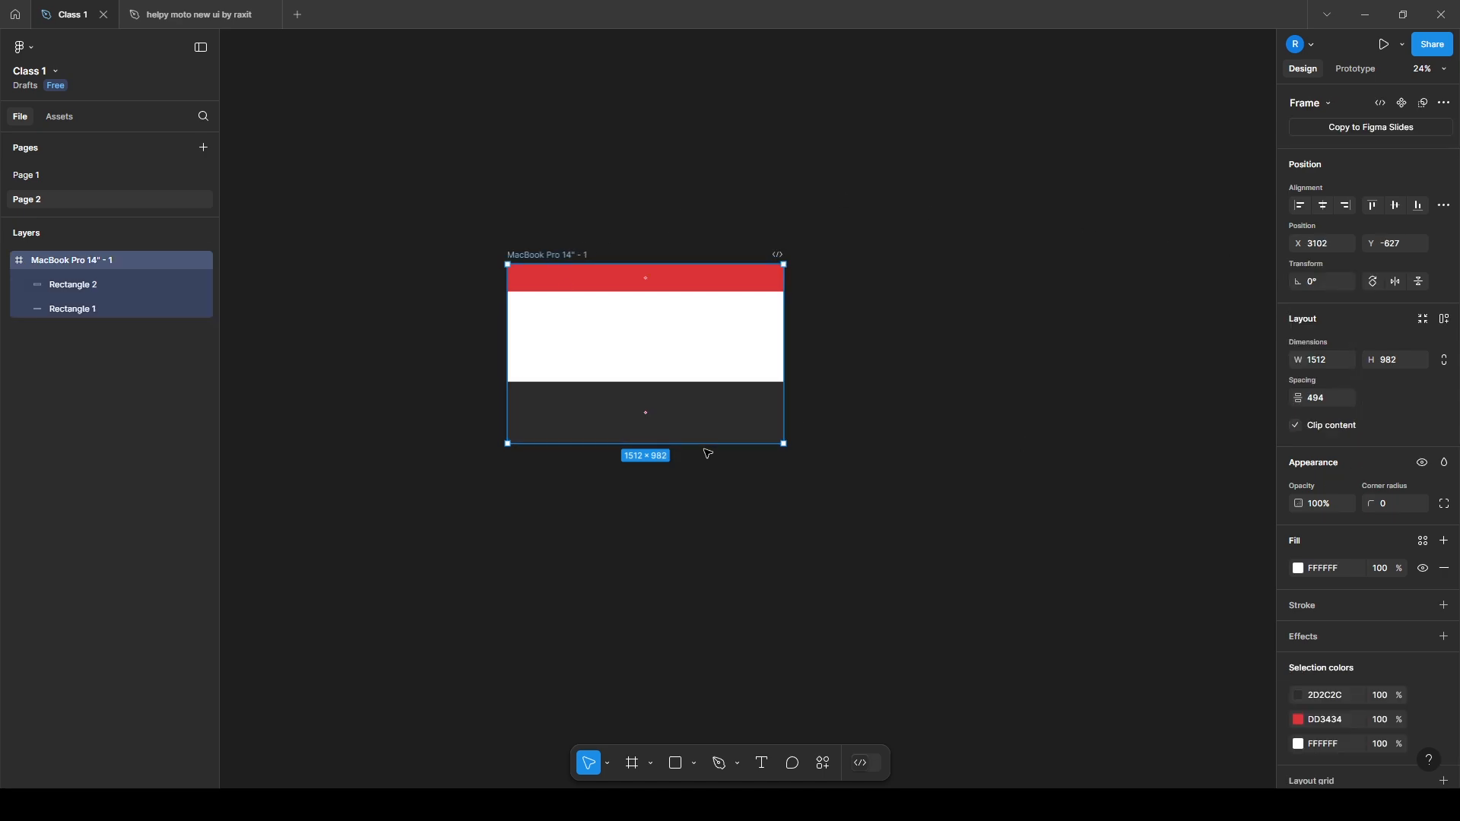
{"action": "mouse_move", "coordinate": [705, 444]}
{"action": "left_mouse_down"}
{"action": "mouse_move", "coordinate": [713, 586]}
{"action": "mouse_move", "coordinate": [741, 509]}
{"action": "mouse_move", "coordinate": [733, 430]}
{"action": "mouse_move", "coordinate": [723, 606]}
{"action": "mouse_move", "coordinate": [699, 690]}
{"action": "mouse_move", "coordinate": [684, 692]}
{"action": "mouse_move", "coordinate": [694, 444]}
{"action": "left_mouse_up"}
Delete both the header and footer rectangles from the frame
{"action": "left_click", "coordinate": [636, 285]}
{"action": "left_click", "coordinate": [608, 401]}
{"action": "left_click", "coordinate": [685, 290], "text": "shift"}
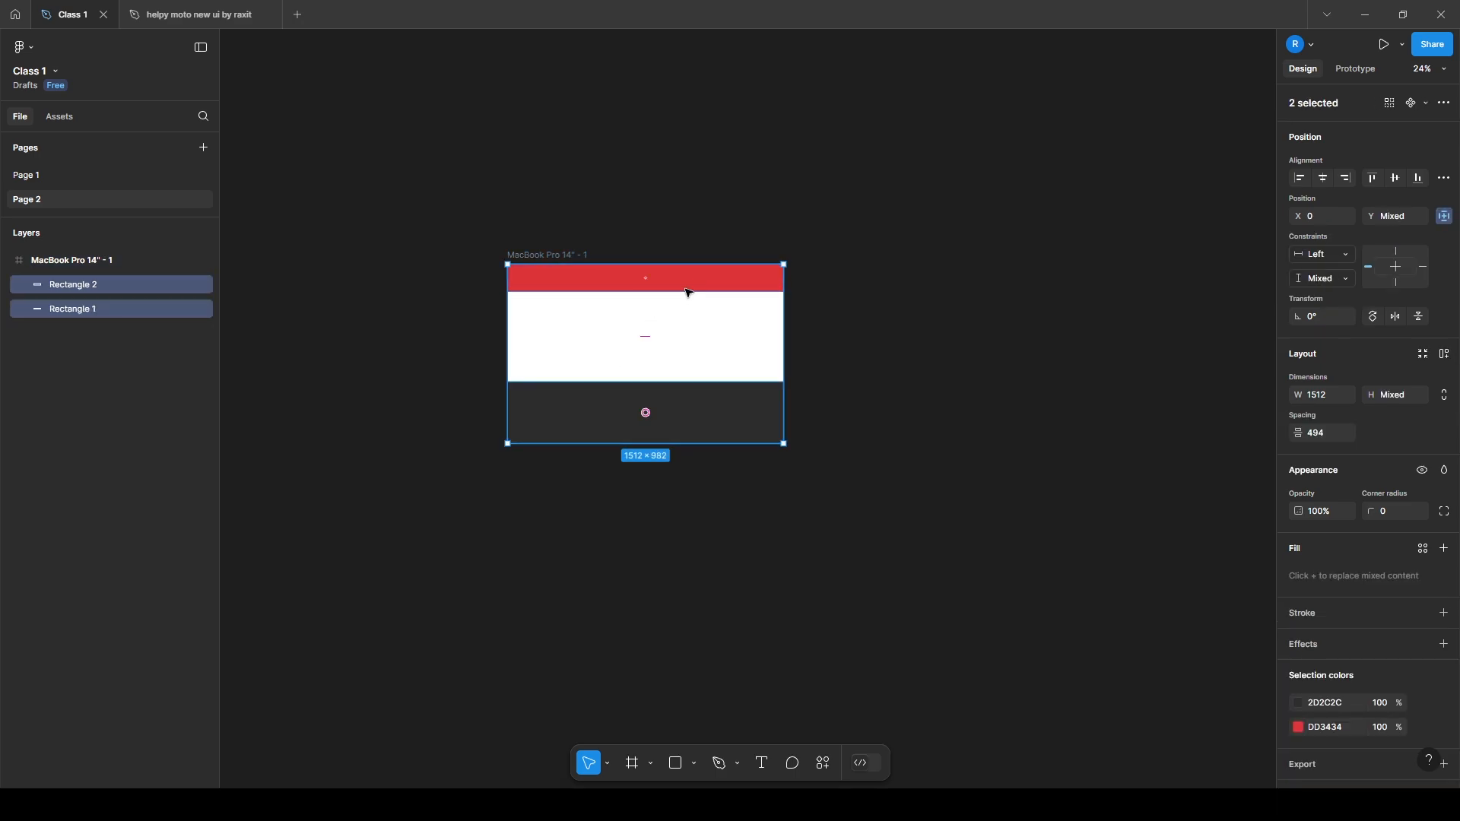
{"action": "key", "text": "Delete"}
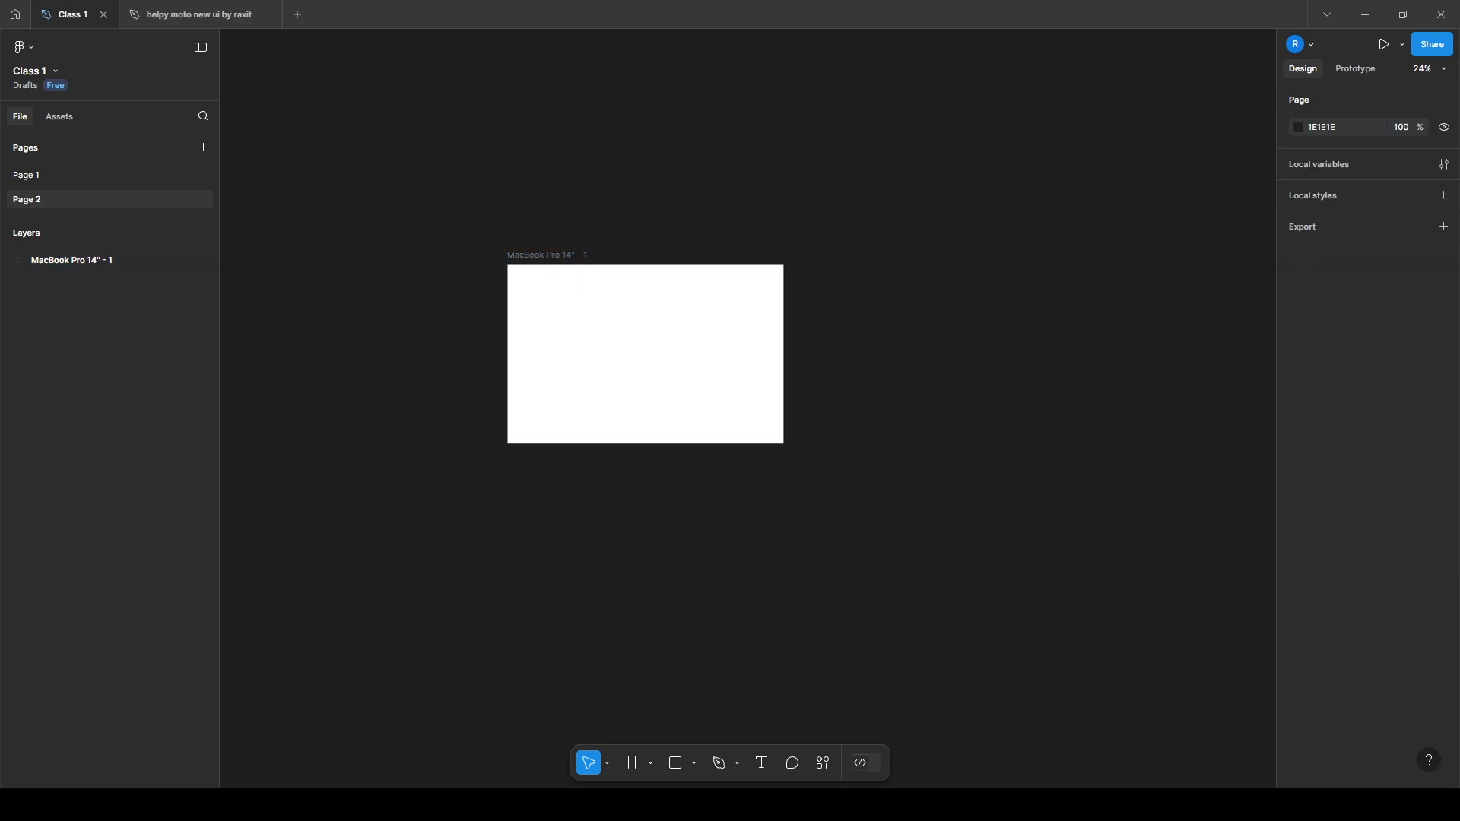
Draw a rectangle about 229 × 233 near the frame's upper-left corner and duplicate it into the other three corners
{"action": "left_click", "coordinate": [674, 765]}
{"action": "mouse_move", "coordinate": [527, 278]}
{"action": "left_mouse_down"}
{"action": "mouse_move", "coordinate": [570, 321]}
{"action": "mouse_move", "coordinate": [558, 416]}
{"action": "left_mouse_up"}
{"action": "left_click", "coordinate": [544, 305], "text": "shift"}
{"action": "left_click_drag", "start_coordinate": [543, 304], "coordinate": [738, 318]}
{"action": "left_click", "coordinate": [776, 331]}
Set the upper-right rectangle's horizontal constraint to Right
{"action": "left_click", "coordinate": [565, 302]}
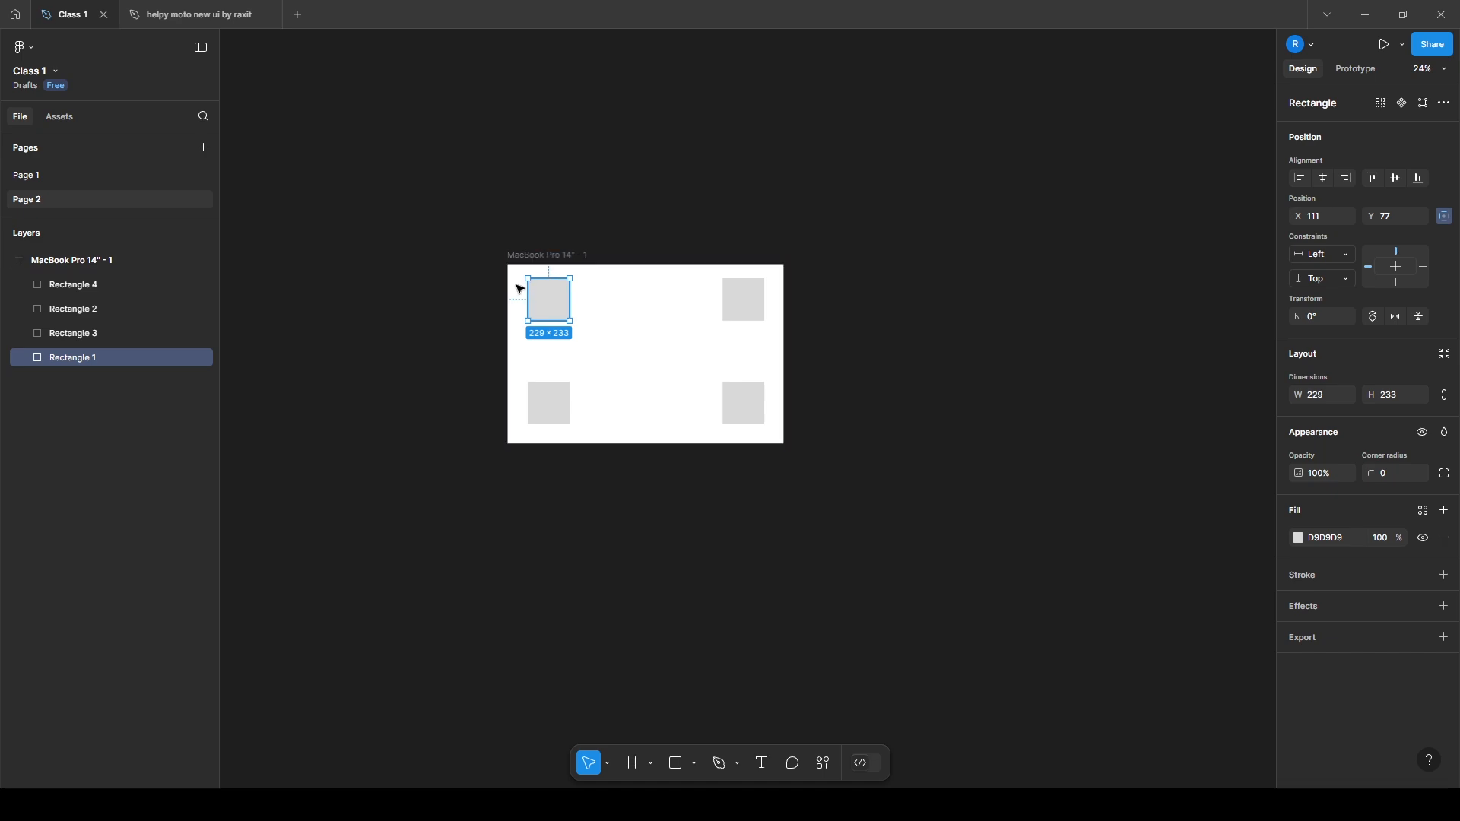
{"action": "left_click", "coordinate": [741, 306]}
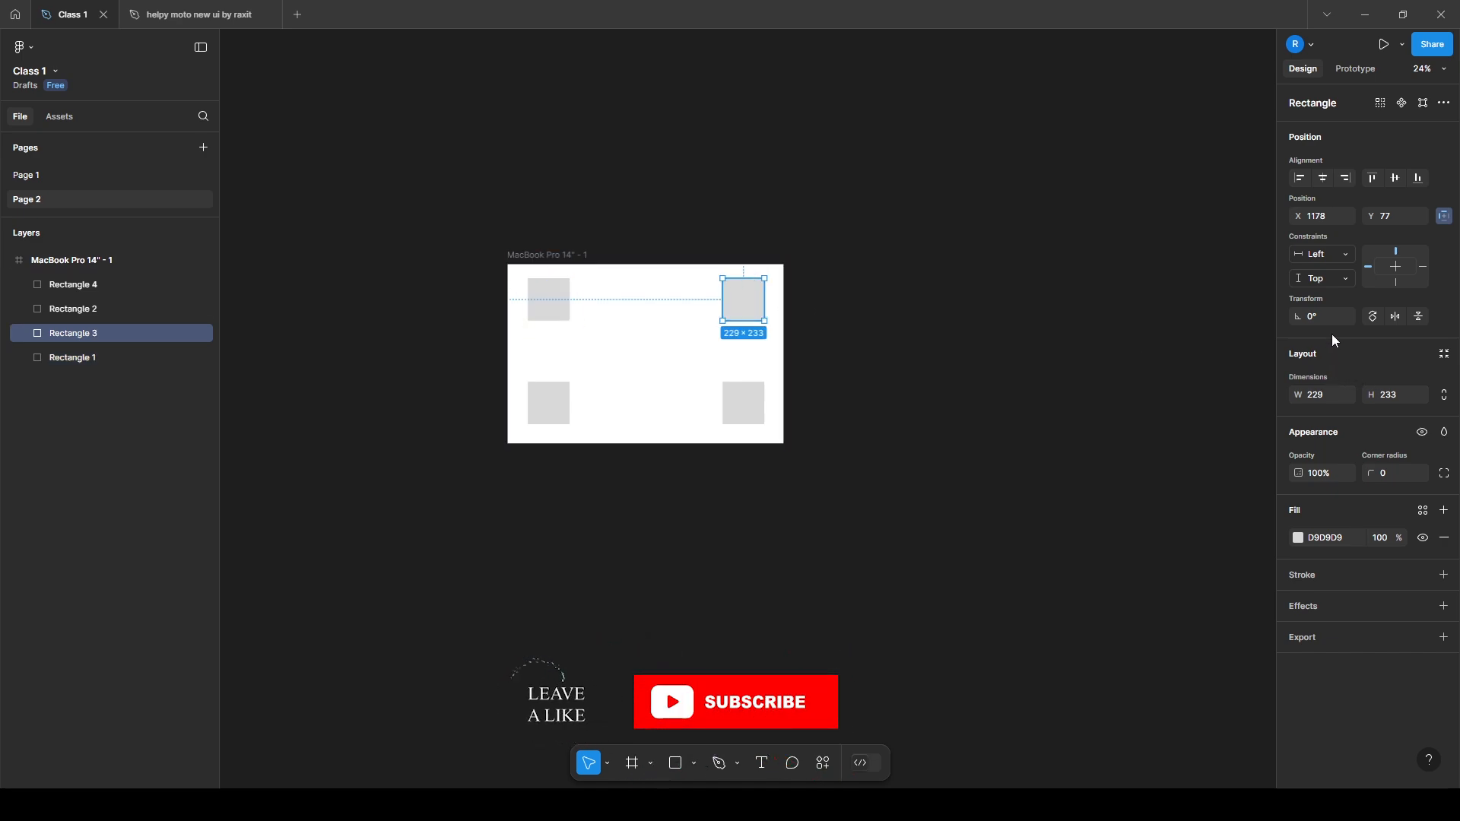
{"action": "left_click", "coordinate": [1320, 257]}
{"action": "left_click", "coordinate": [1325, 271]}
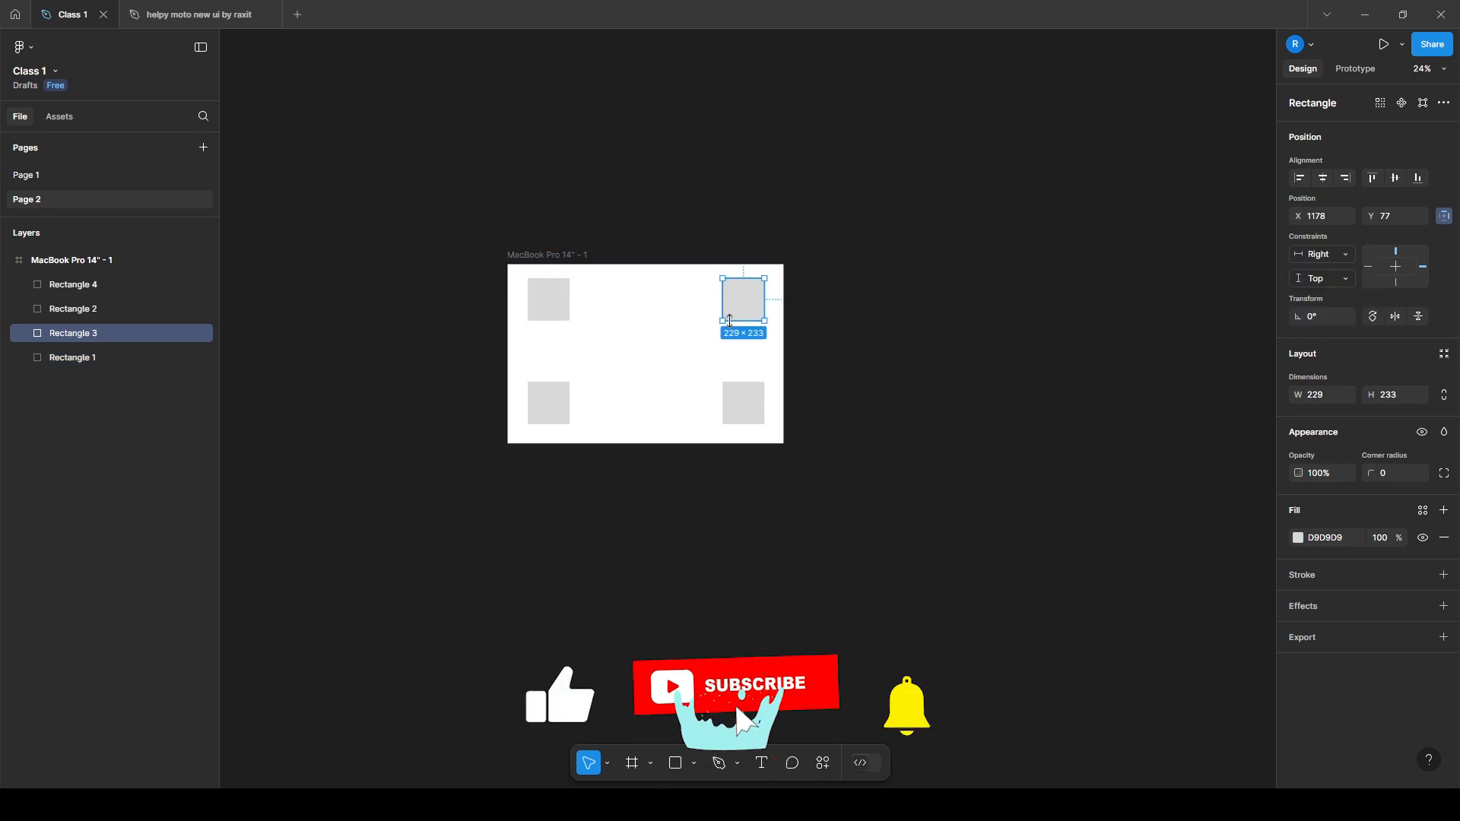
Set the lower-right rectangle's constraints to Right horizontally and Bottom vertically
{"action": "left_click", "coordinate": [744, 404]}
{"action": "left_click", "coordinate": [1328, 257]}
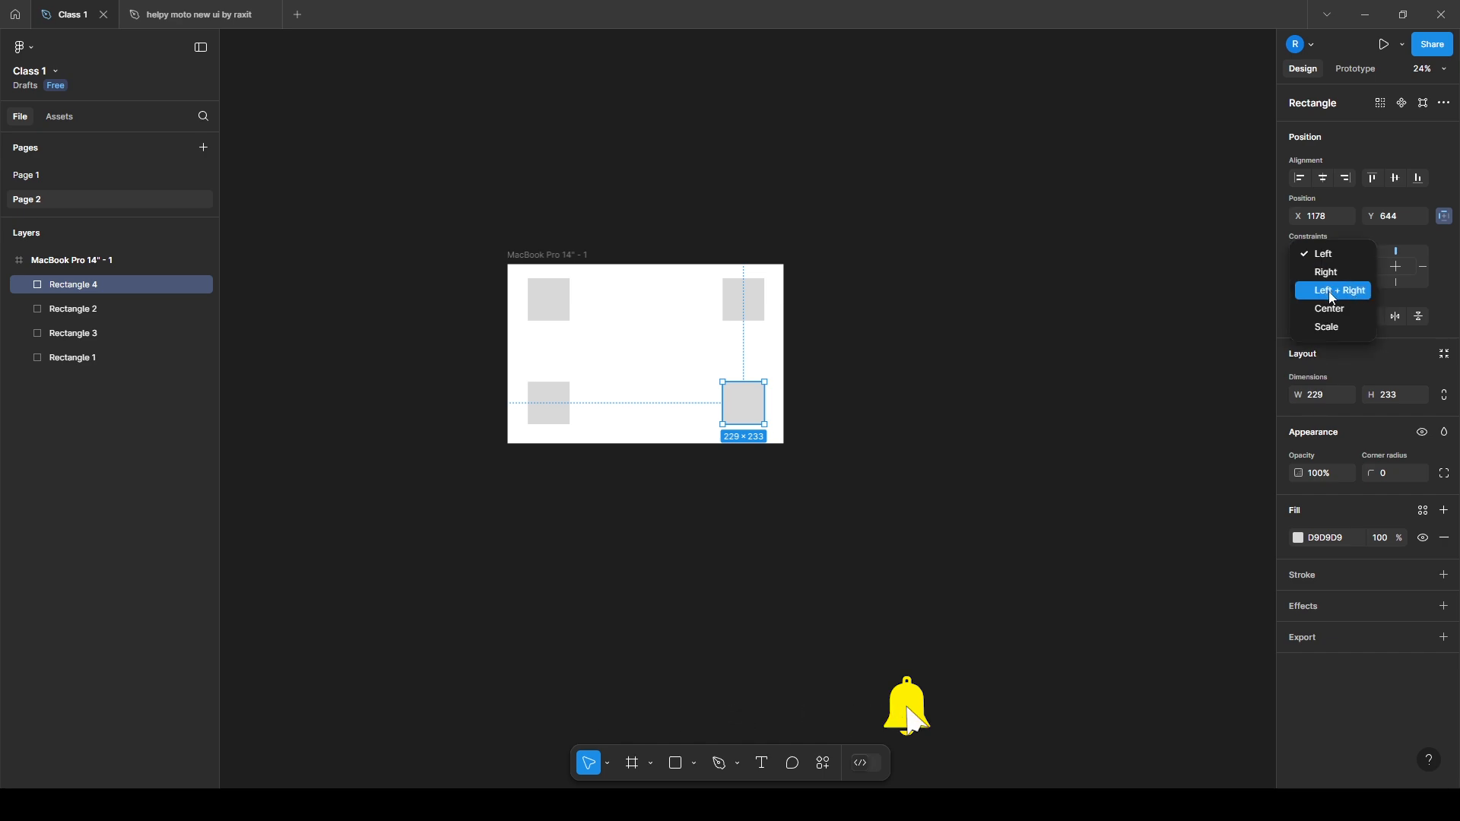
{"action": "left_click", "coordinate": [1326, 271]}
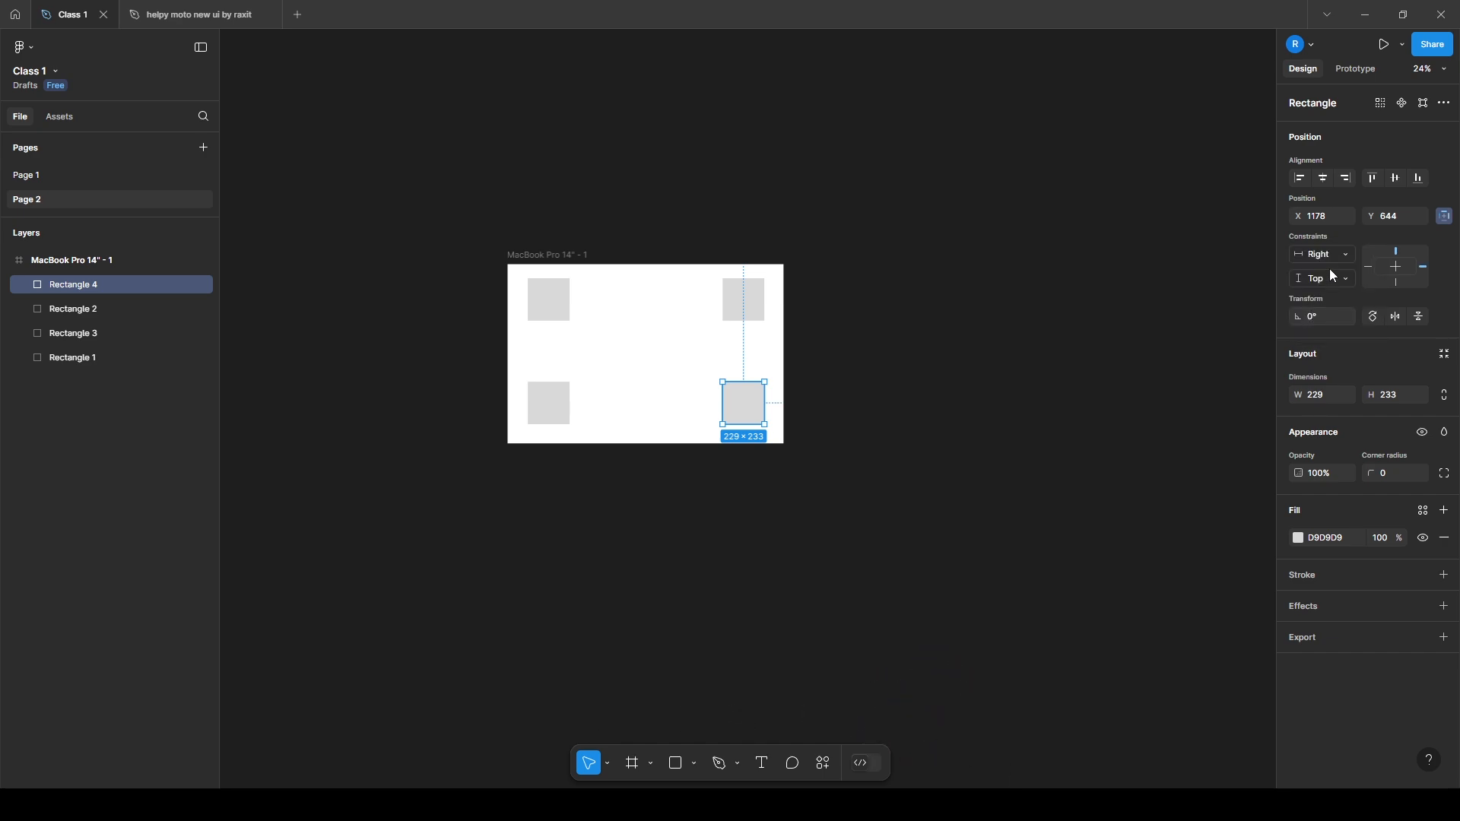
{"action": "left_click", "coordinate": [1330, 276]}
{"action": "left_click", "coordinate": [1326, 297]}
Set the lower-left rectangle's vertical constraint to Bottom and deselect it
{"action": "left_click", "coordinate": [554, 408]}
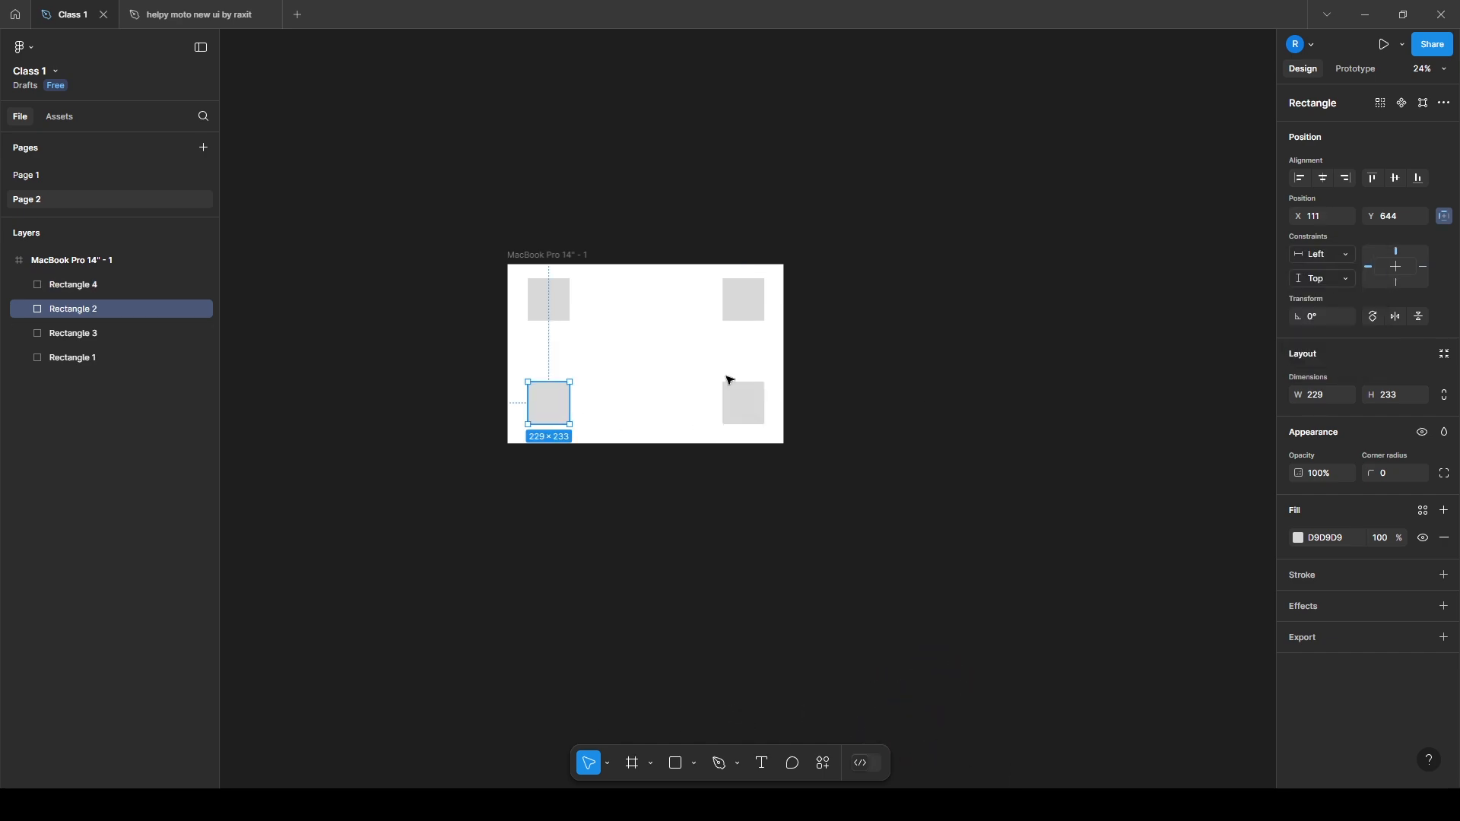
{"action": "left_click", "coordinate": [1402, 282]}
{"action": "left_click", "coordinate": [1053, 394]}
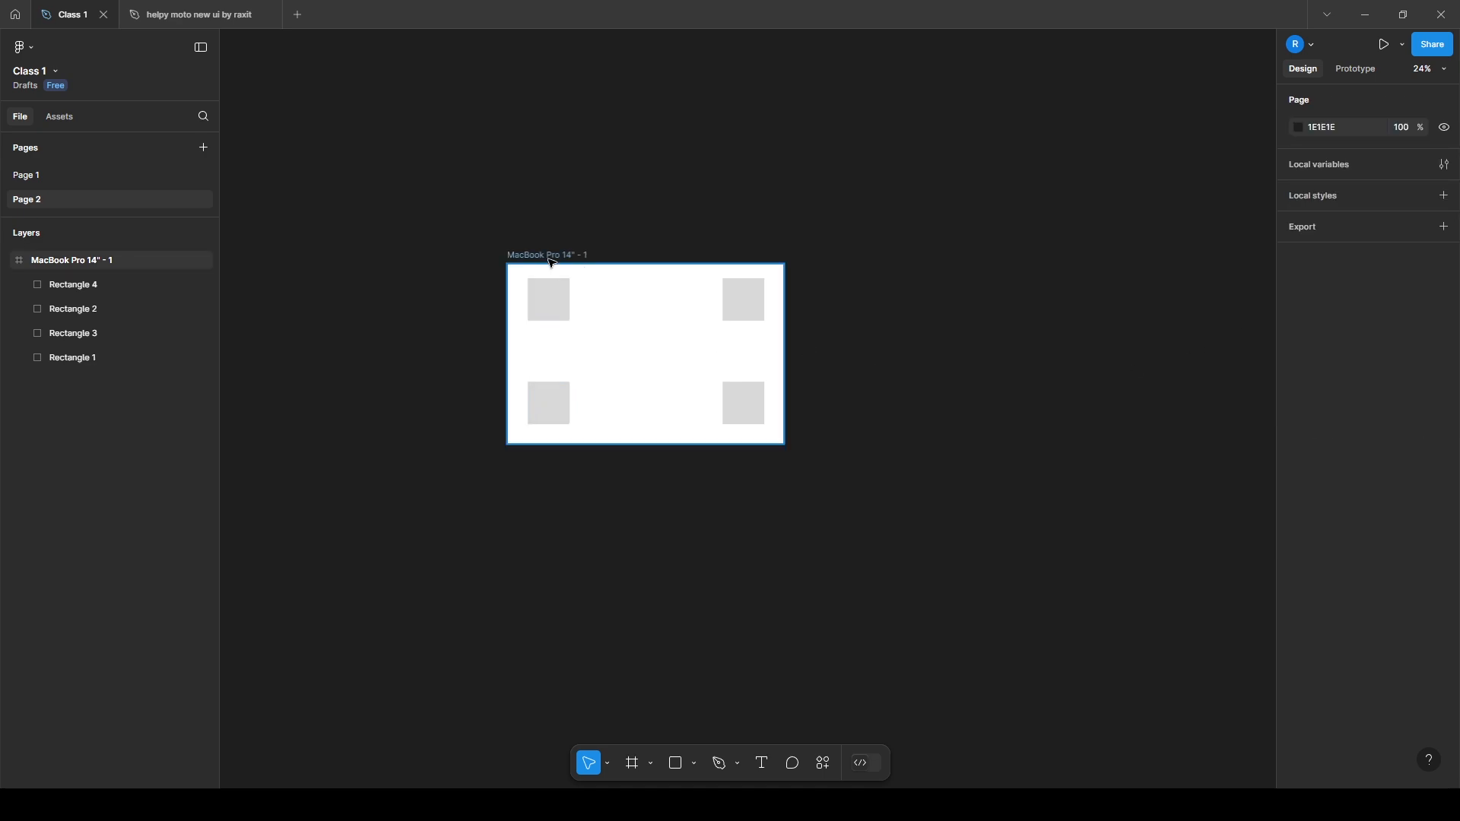
Enlarge the frame from its lower-right corner to about 1594 × 1190, then from its upper-left corner, undoing both resizes
{"action": "left_click", "coordinate": [550, 254]}
{"action": "left_click_drag", "start_coordinate": [787, 446], "coordinate": [801, 482]}
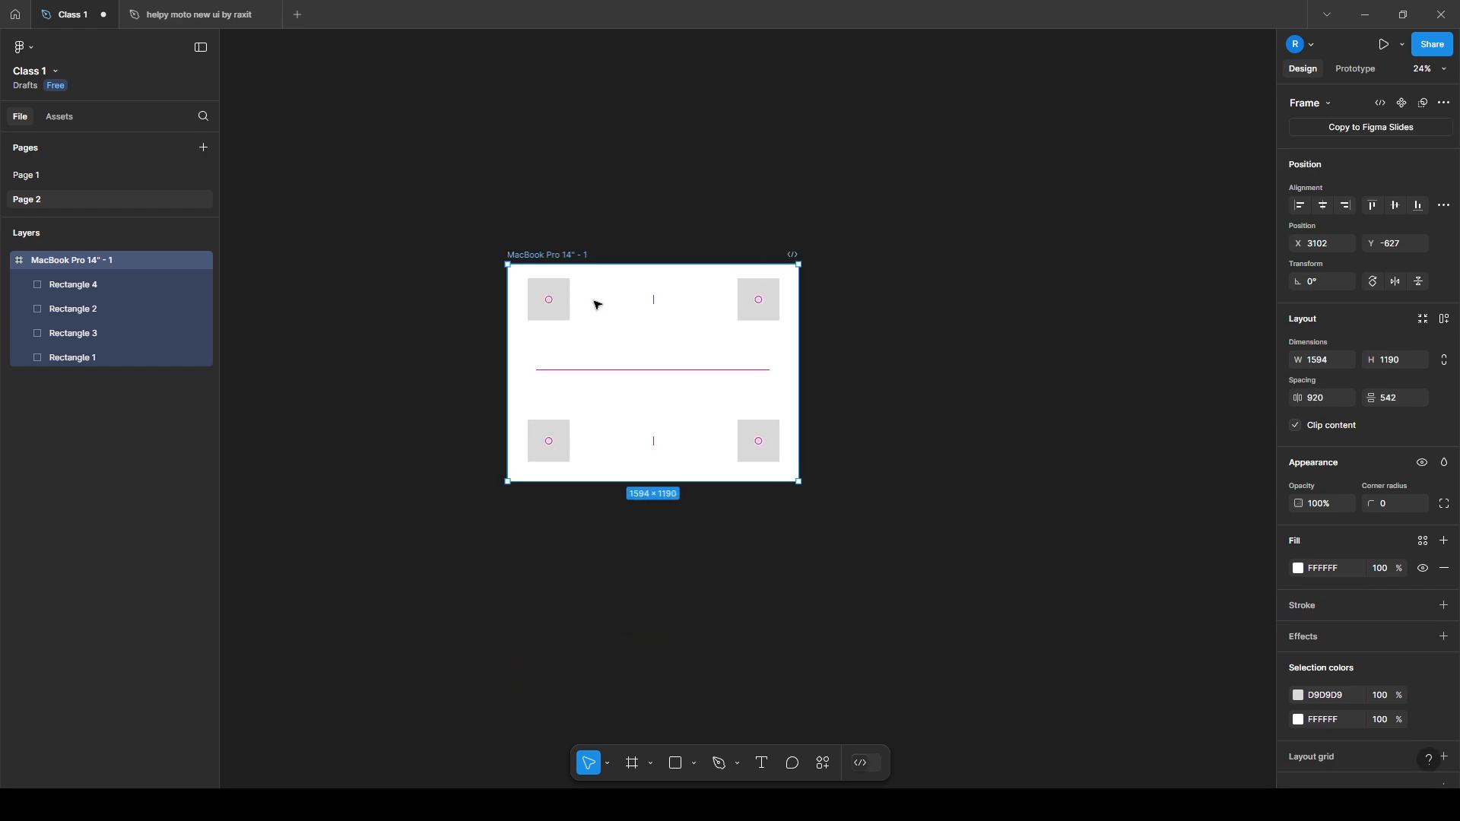
{"action": "key", "text": "ctrl+z"}
{"action": "left_click_drag", "start_coordinate": [508, 264], "coordinate": [397, 135]}
{"action": "key", "text": "ctrl+z"}
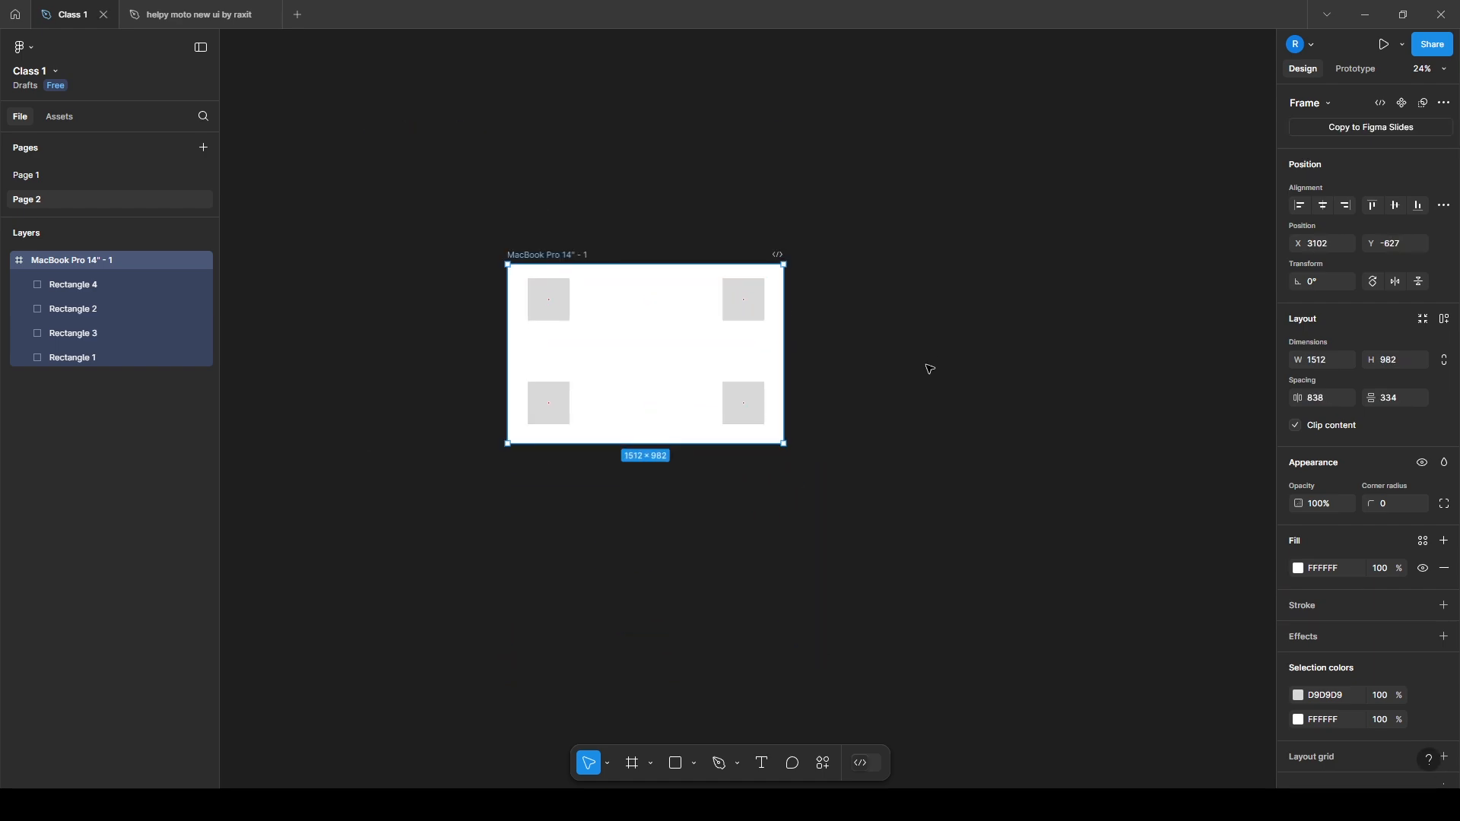
Check the upper-right rectangle's constraints and resize the frame from two opposite corners again, undoing each resize
{"action": "left_click", "coordinate": [836, 327]}
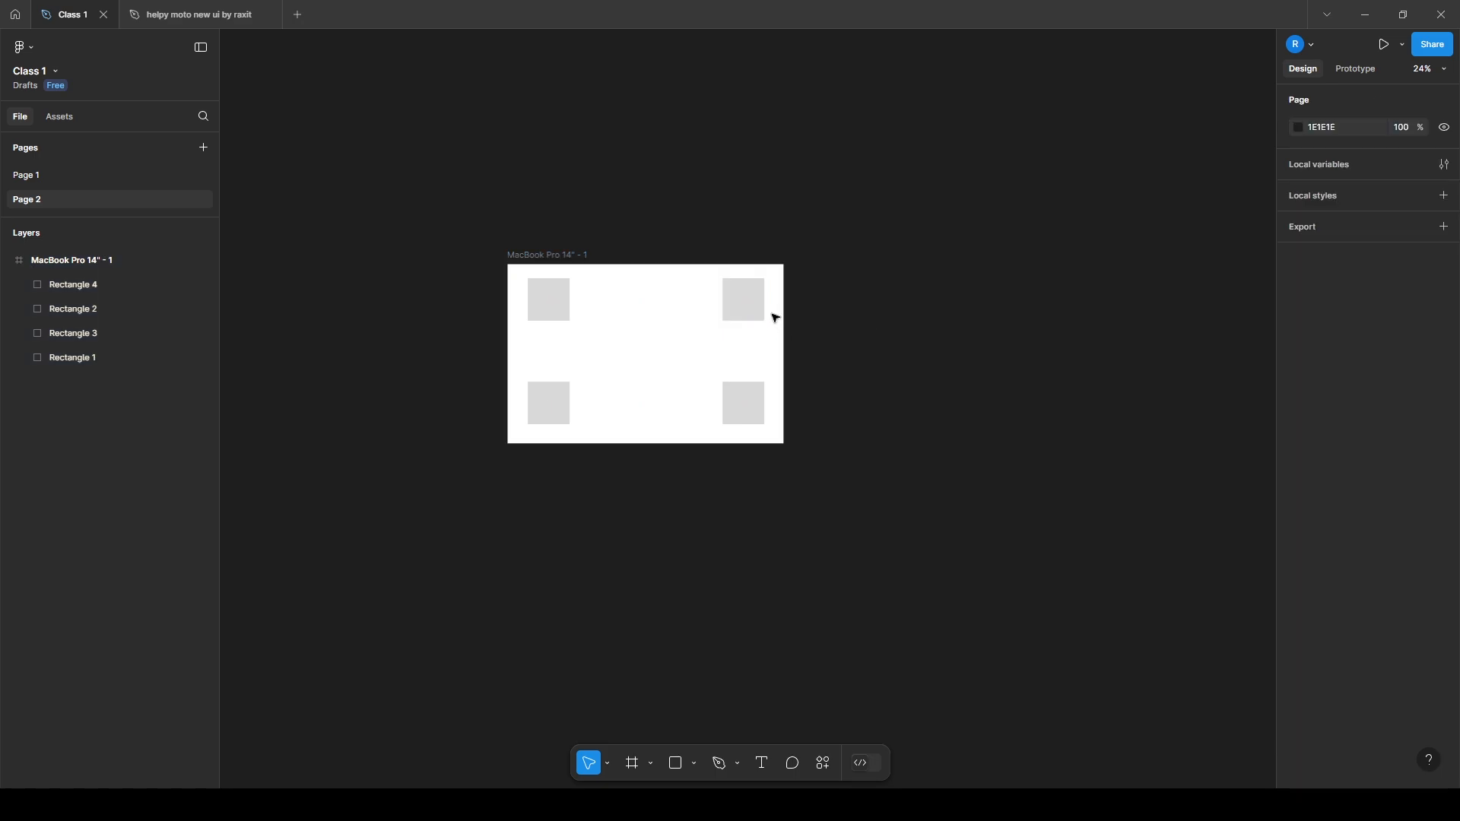
{"action": "left_click", "coordinate": [761, 312]}
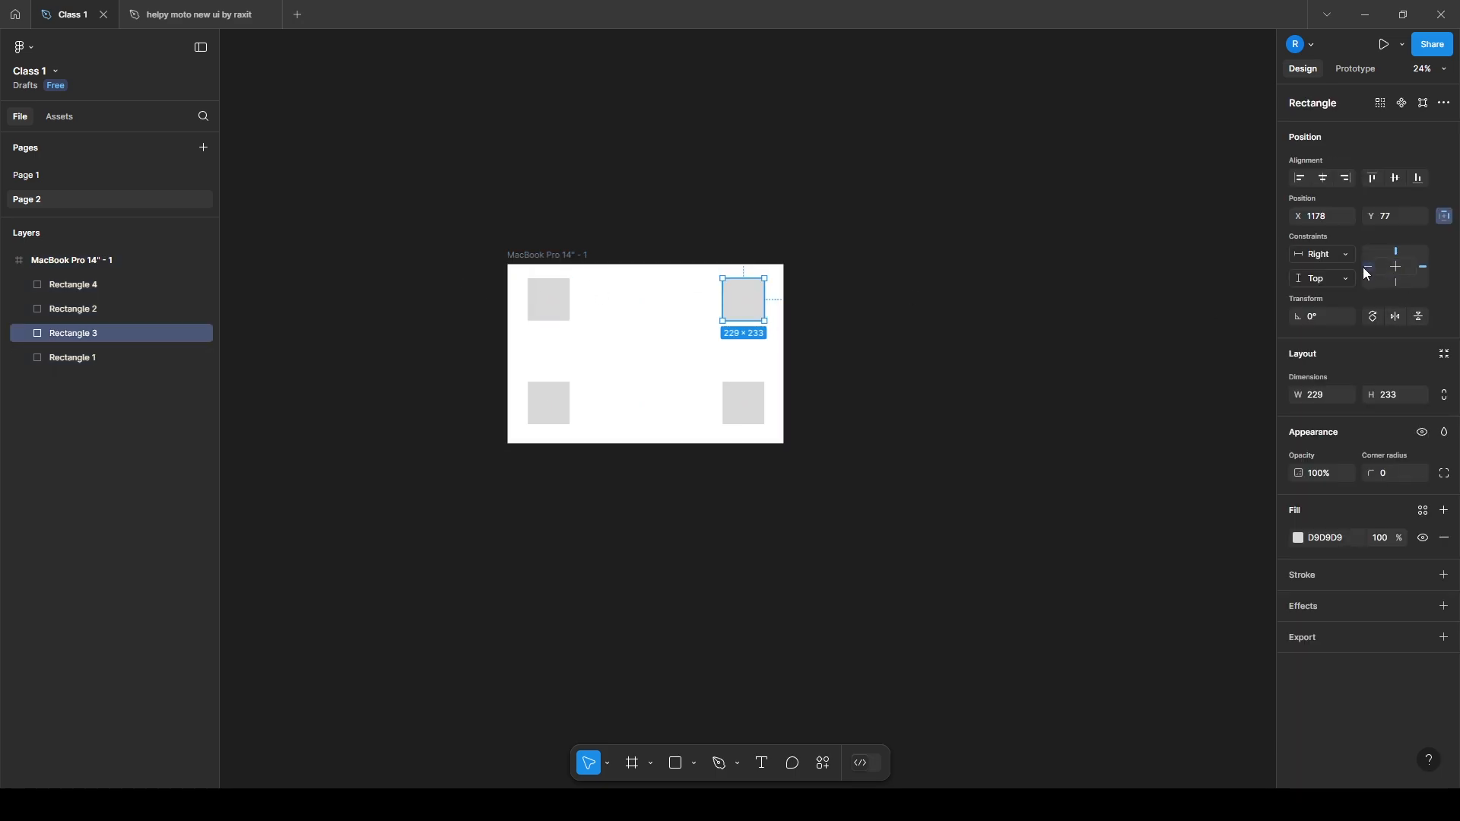
{"action": "left_click", "coordinate": [542, 255]}
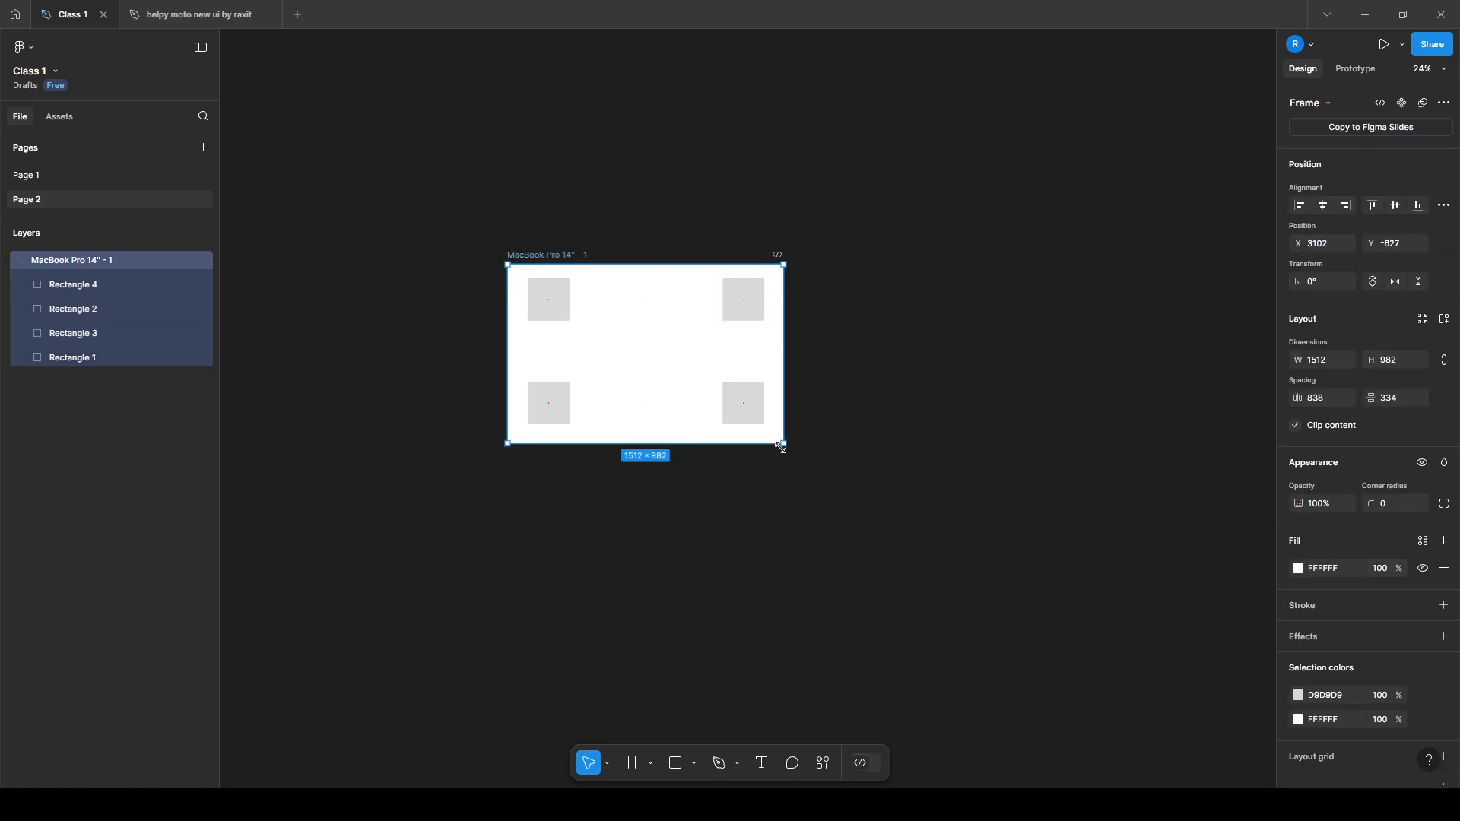
{"action": "left_click_drag", "start_coordinate": [857, 501], "coordinate": [1050, 536]}
{"action": "key", "text": "ctrl+z"}
{"action": "left_click_drag", "start_coordinate": [504, 266], "coordinate": [353, 186]}
{"action": "key", "text": "ctrl+z"}
{"action": "left_click", "coordinate": [971, 352]}
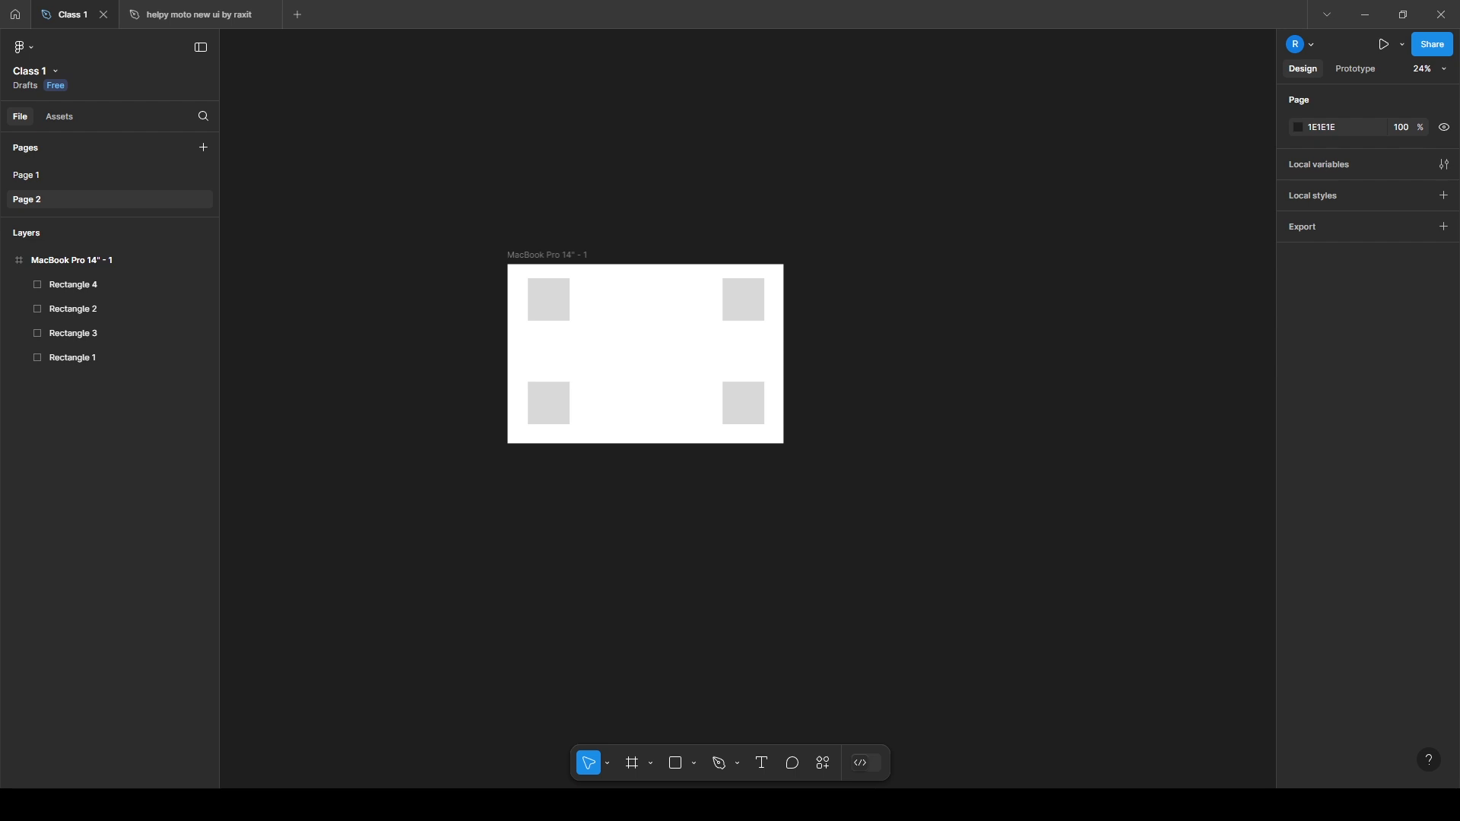
Delete all four corner rectangles from the frame
{"action": "left_click", "coordinate": [564, 298]}
{"action": "left_click", "coordinate": [733, 305], "text": "shift"}
{"action": "left_click", "coordinate": [744, 400], "text": "shift"}
{"action": "left_click", "coordinate": [563, 415], "text": "shift"}
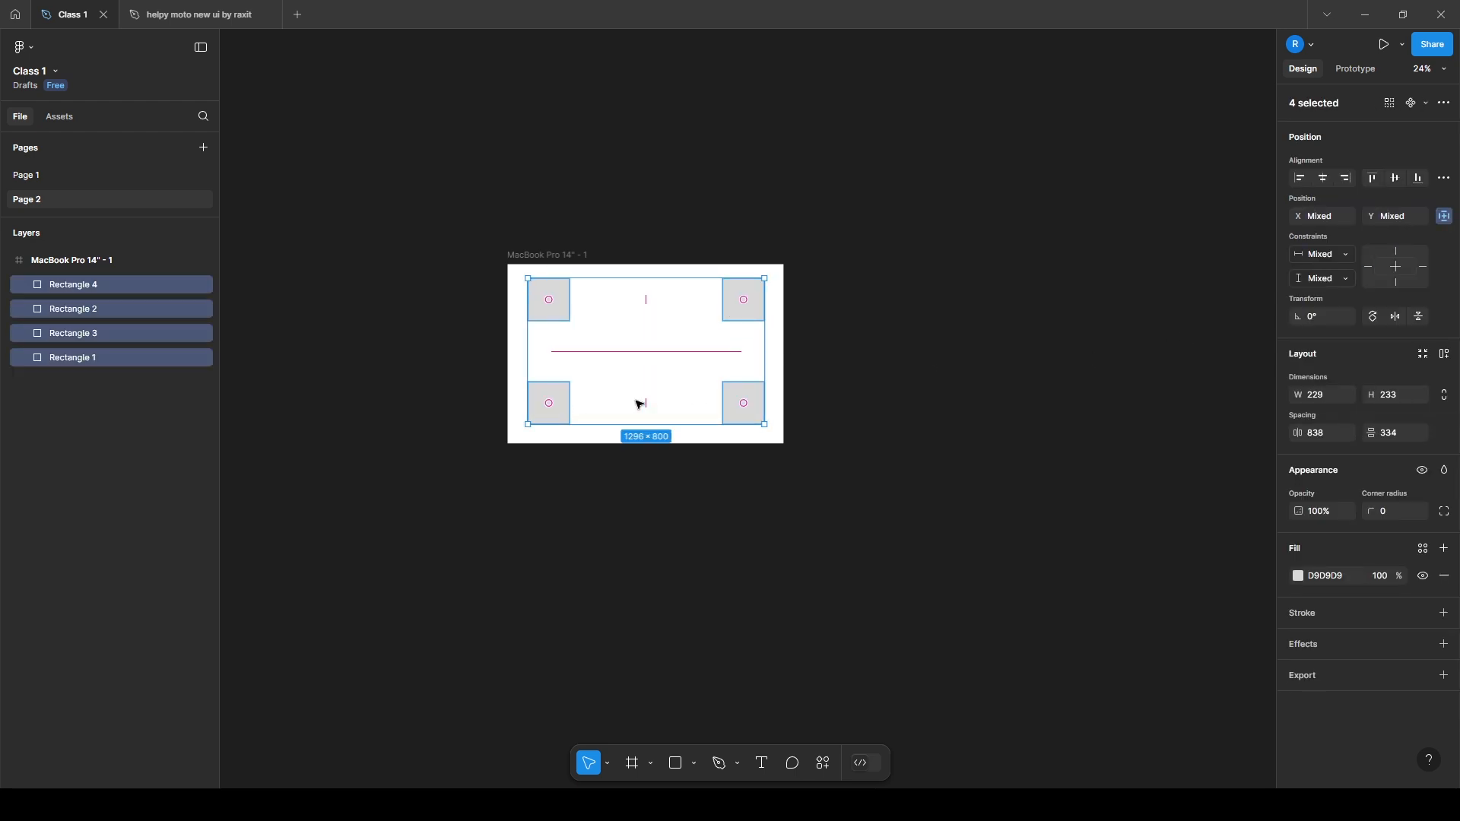
{"action": "key", "text": "Delete"}
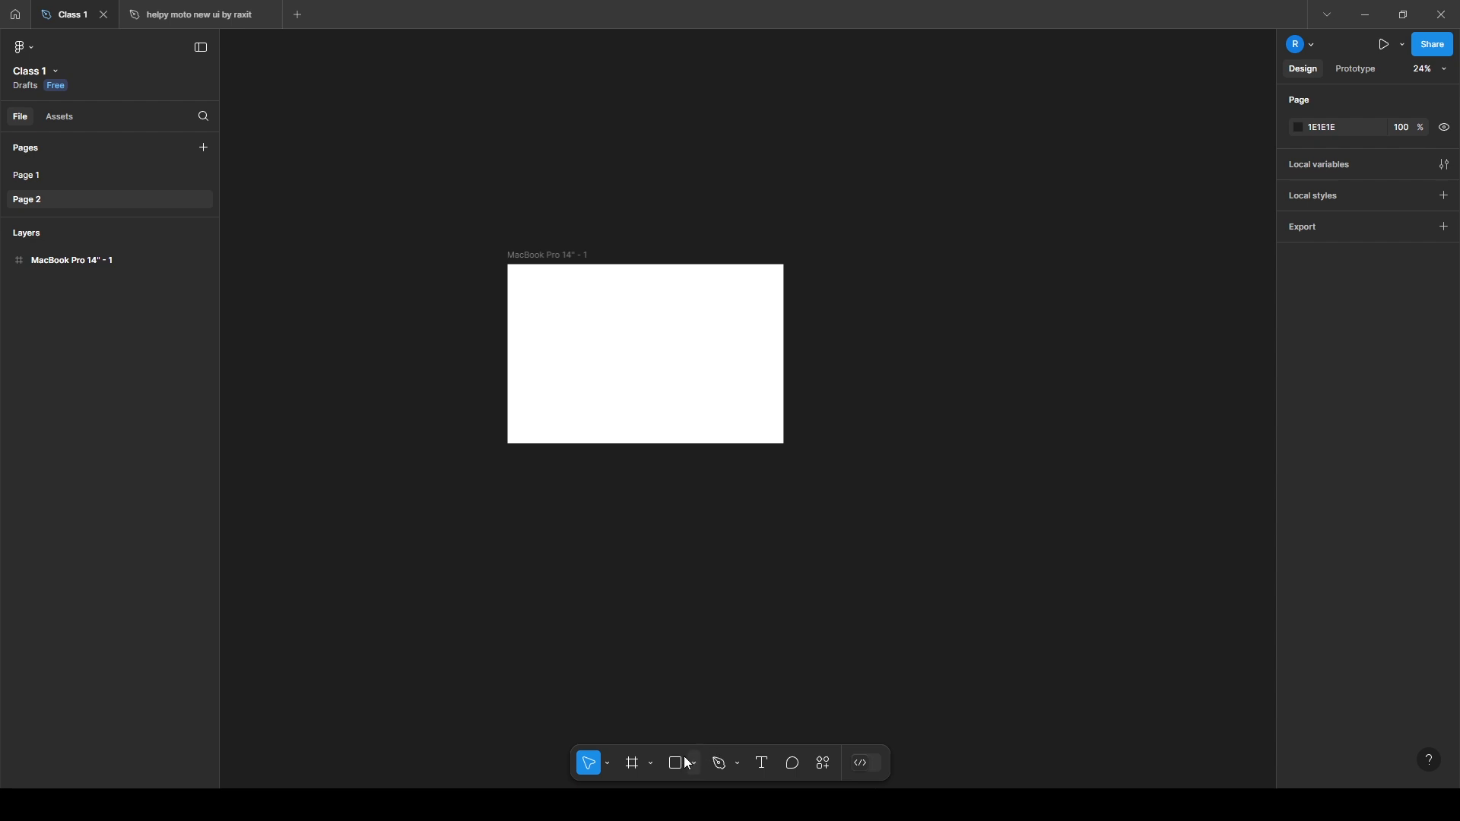
Draw a square about 229 × 229 in the frame and duplicate it to the right with a gap of about 109
{"action": "left_click", "coordinate": [675, 762]}
{"action": "mouse_move", "coordinate": [539, 333]}
{"action": "left_mouse_down"}
{"action": "mouse_move", "coordinate": [580, 375]}
{"action": "mouse_move", "coordinate": [550, 344]}
{"action": "mouse_move", "coordinate": [618, 339]}
{"action": "left_mouse_up"}
{"action": "left_click", "coordinate": [873, 381]}
Wrap the two squares in an auto layout and align the resulting group to the MacBook frame's left edge
{"action": "left_click", "coordinate": [549, 352], "text": "shift"}
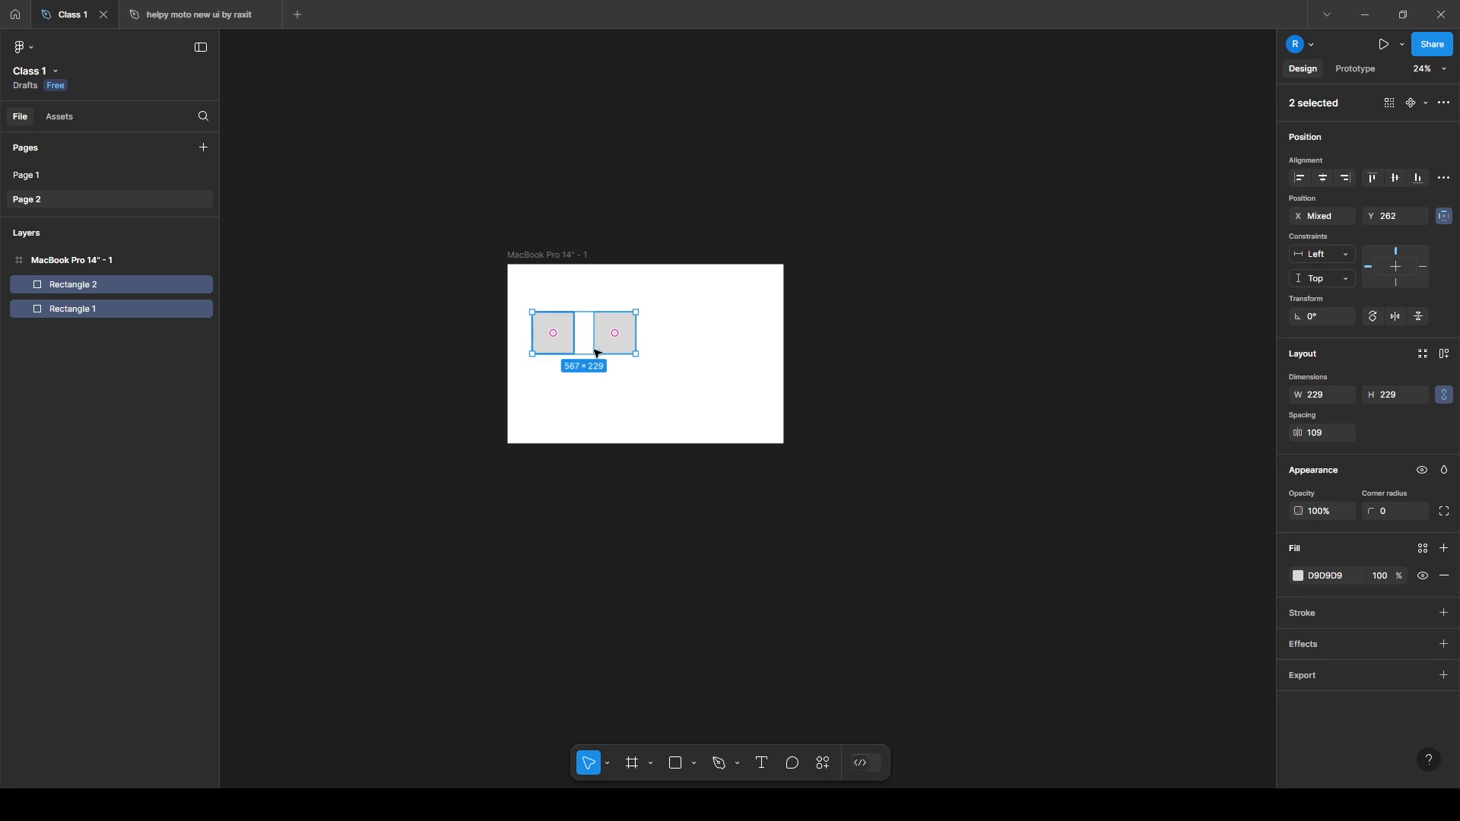
{"action": "key", "text": "shift+a"}
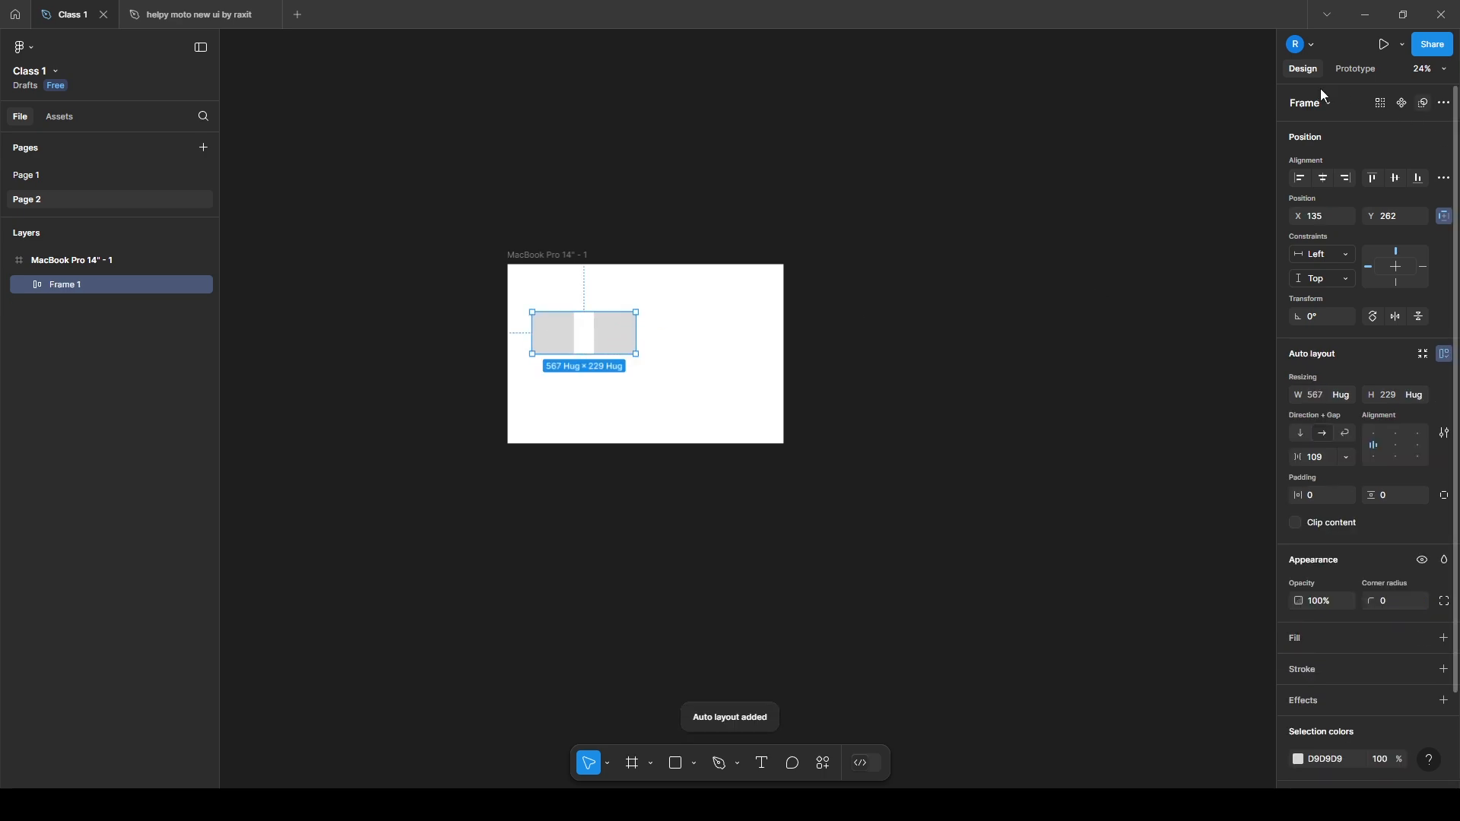
{"action": "left_click", "coordinate": [1298, 178]}
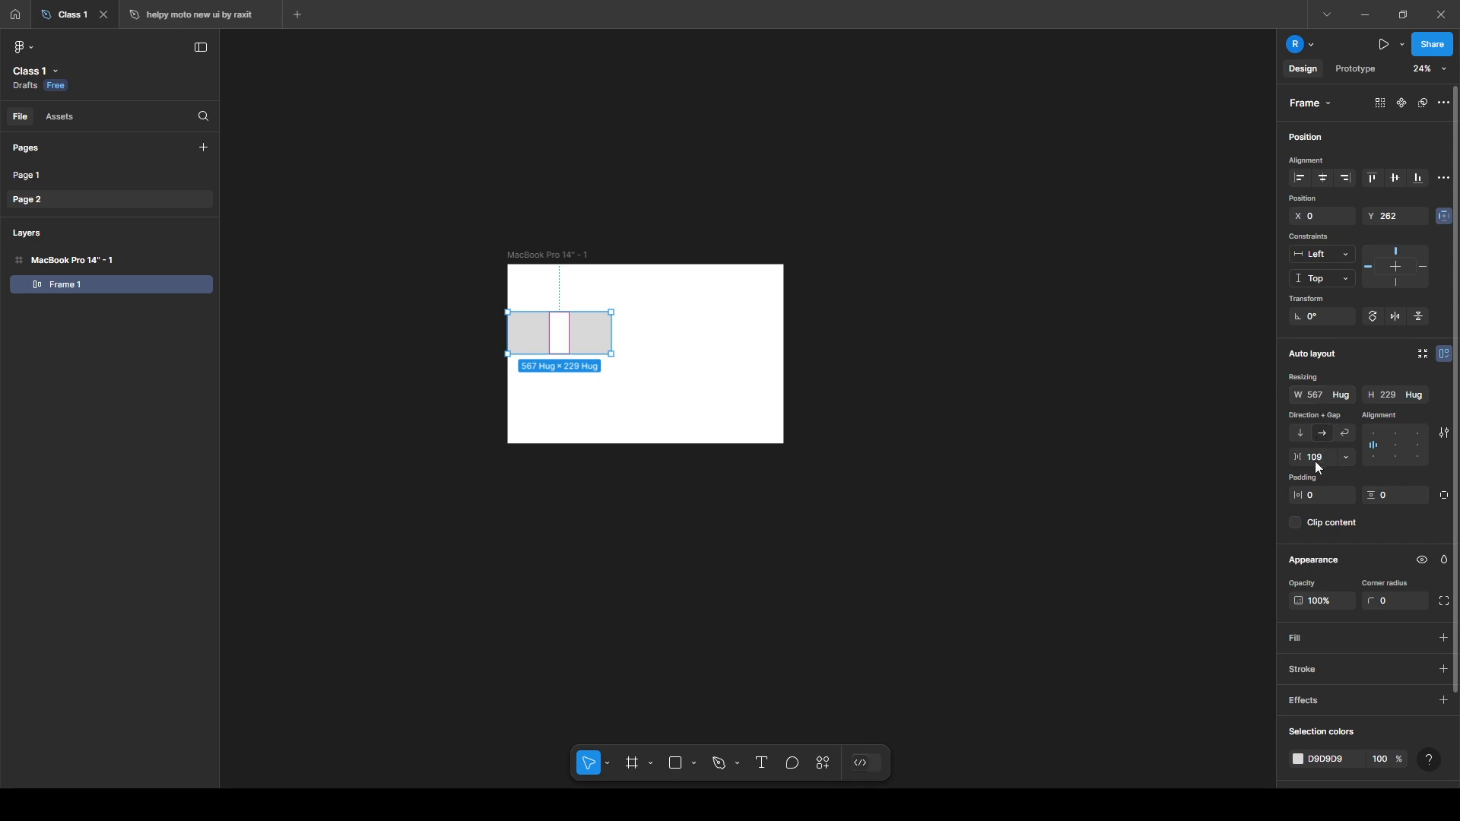
Set the auto layout's horizontal padding to 20 and stretch it across the MacBook frame to a width of 1512
{"action": "left_click", "coordinate": [1321, 498]}
{"action": "type", "text": "20"}
{"action": "key", "text": "Return"}
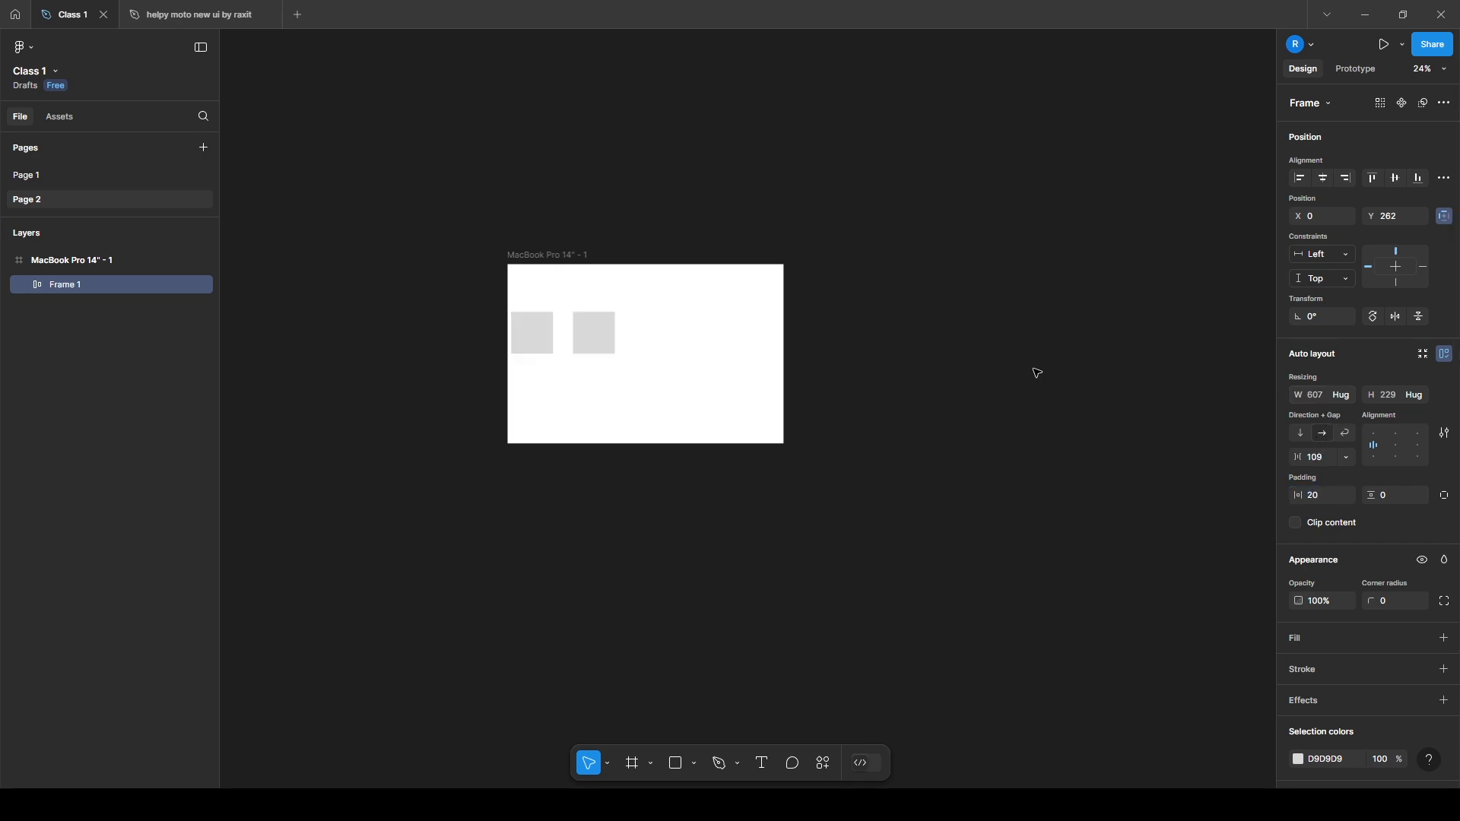
{"action": "left_click_drag", "start_coordinate": [613, 333], "coordinate": [783, 334]}
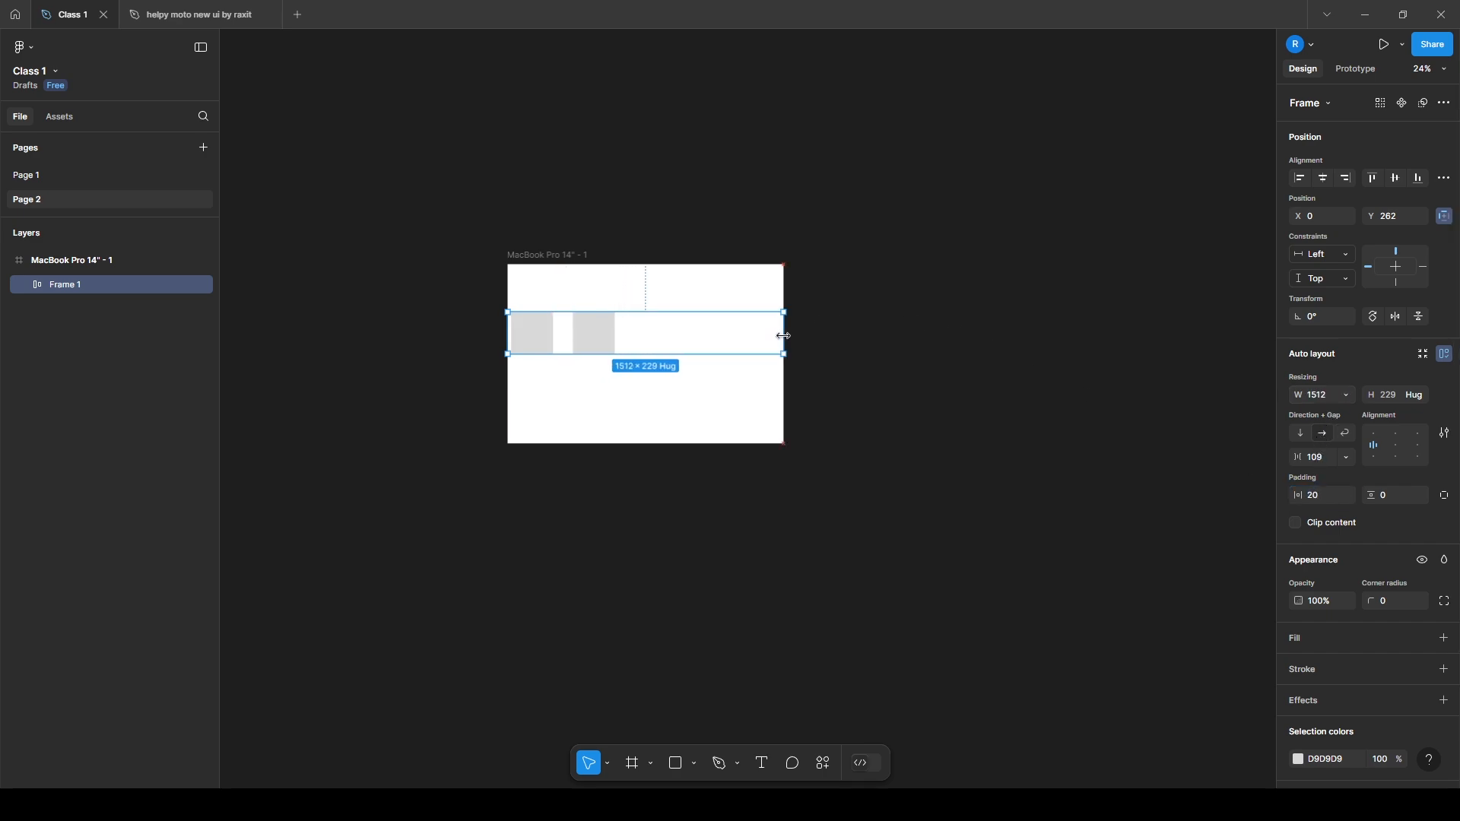
Duplicate the second square twice to make a row of four squares in the auto layout
{"action": "left_click", "coordinate": [611, 342]}
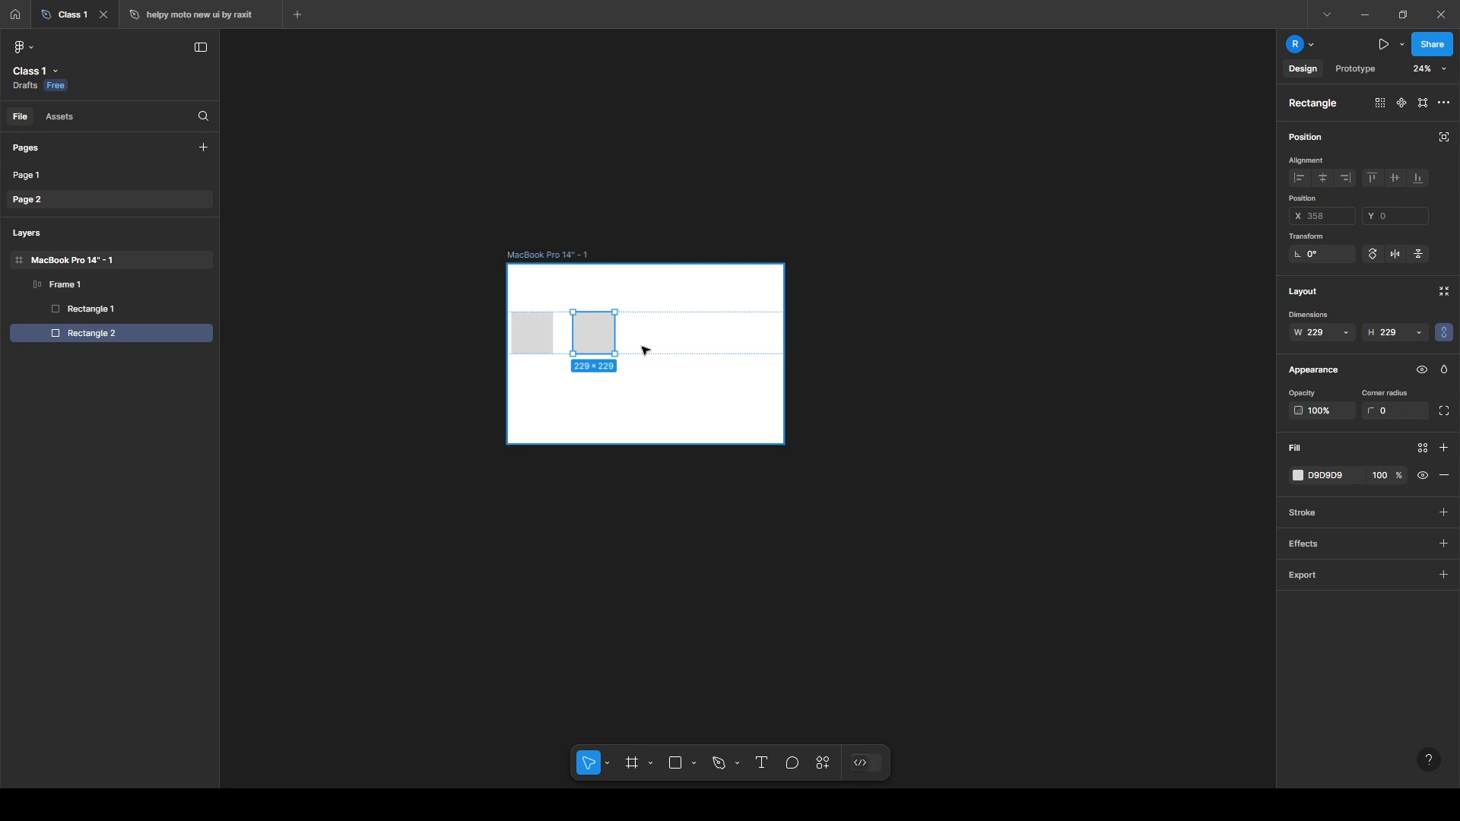
{"action": "key", "text": "ctrl+d"}
{"action": "key", "text": "ctrl+d"}
{"action": "left_click", "coordinate": [669, 373]}
Set the gap between the four squares to Auto and constrain the auto layout horizontally to left and right
{"action": "left_click", "coordinate": [751, 350]}
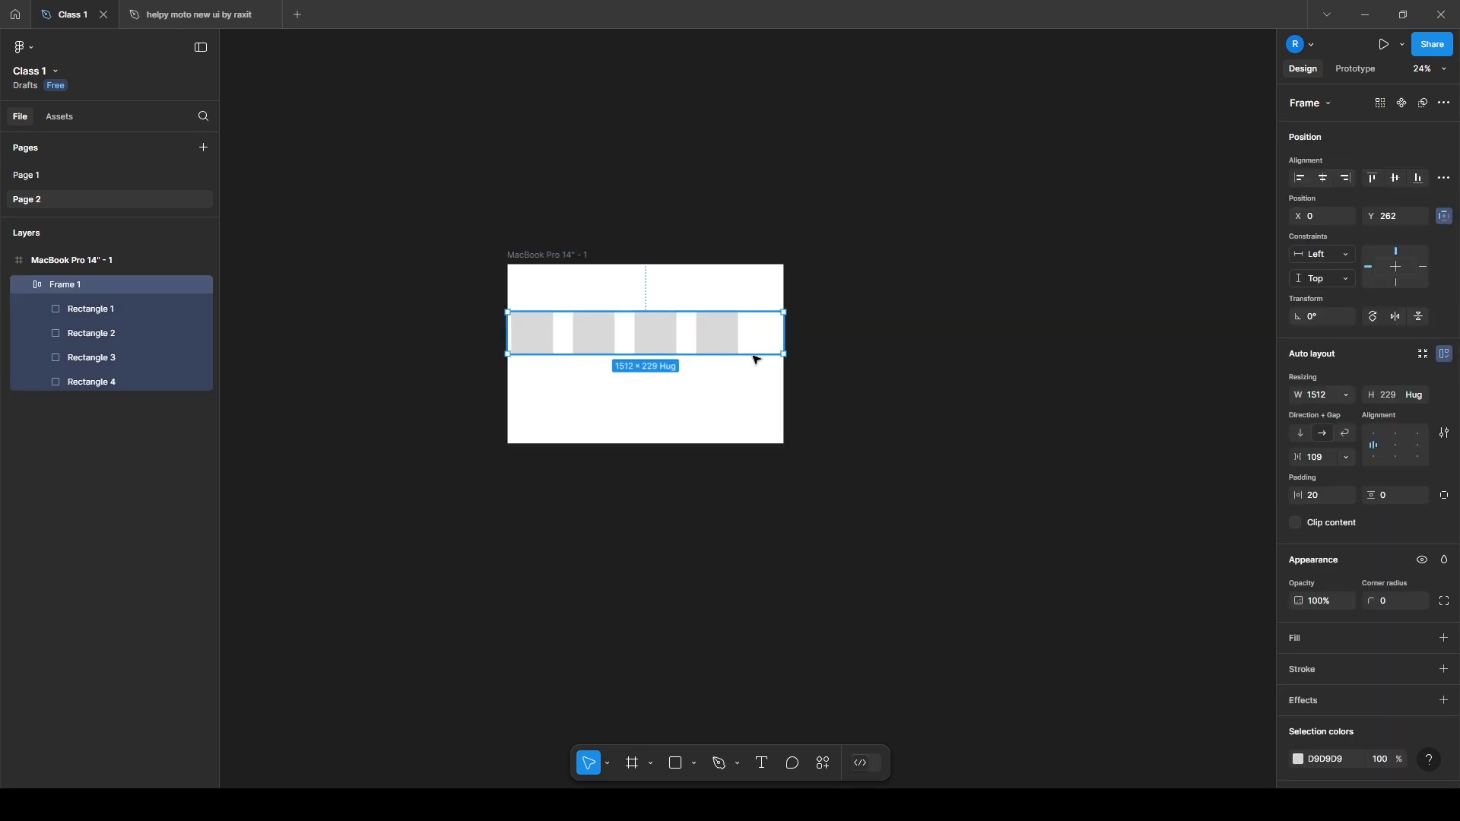
{"action": "double_click", "coordinate": [1397, 445]}
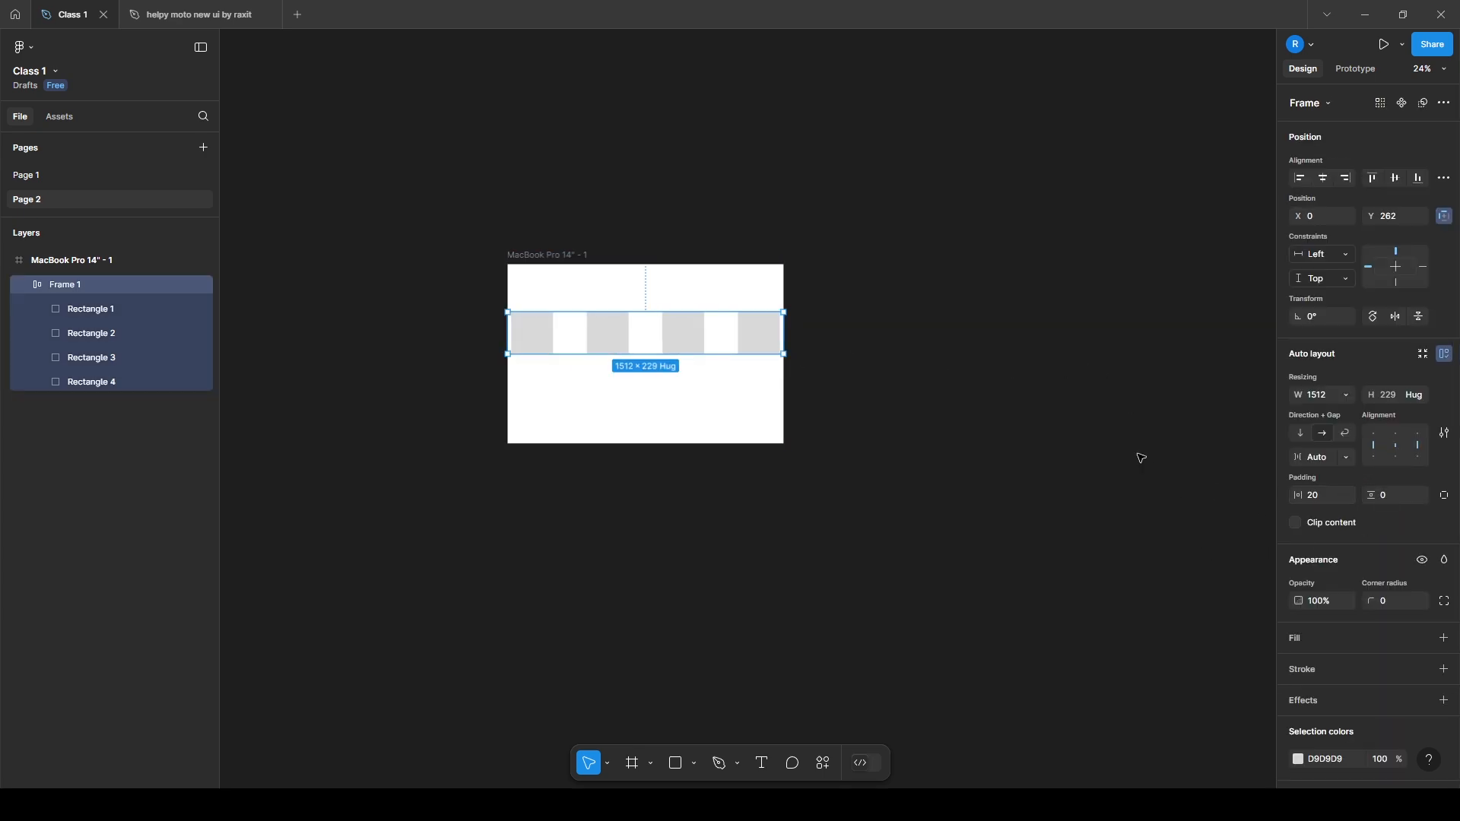
{"action": "left_click", "coordinate": [569, 254]}
{"action": "left_click", "coordinate": [698, 322]}
{"action": "left_click", "coordinate": [1338, 254]}
{"action": "left_click", "coordinate": [1327, 290]}
Widen the MacBook frame to test the automatic gap between the squares, and undo the resize
{"action": "left_click", "coordinate": [525, 259]}
{"action": "left_click_drag", "start_coordinate": [784, 391], "coordinate": [880, 382]}
{"action": "key", "text": "ctrl+z"}
Center the four squares in the auto layout with a fixed gap of 109
{"action": "left_click", "coordinate": [757, 342]}
{"action": "left_click", "coordinate": [1396, 446]}
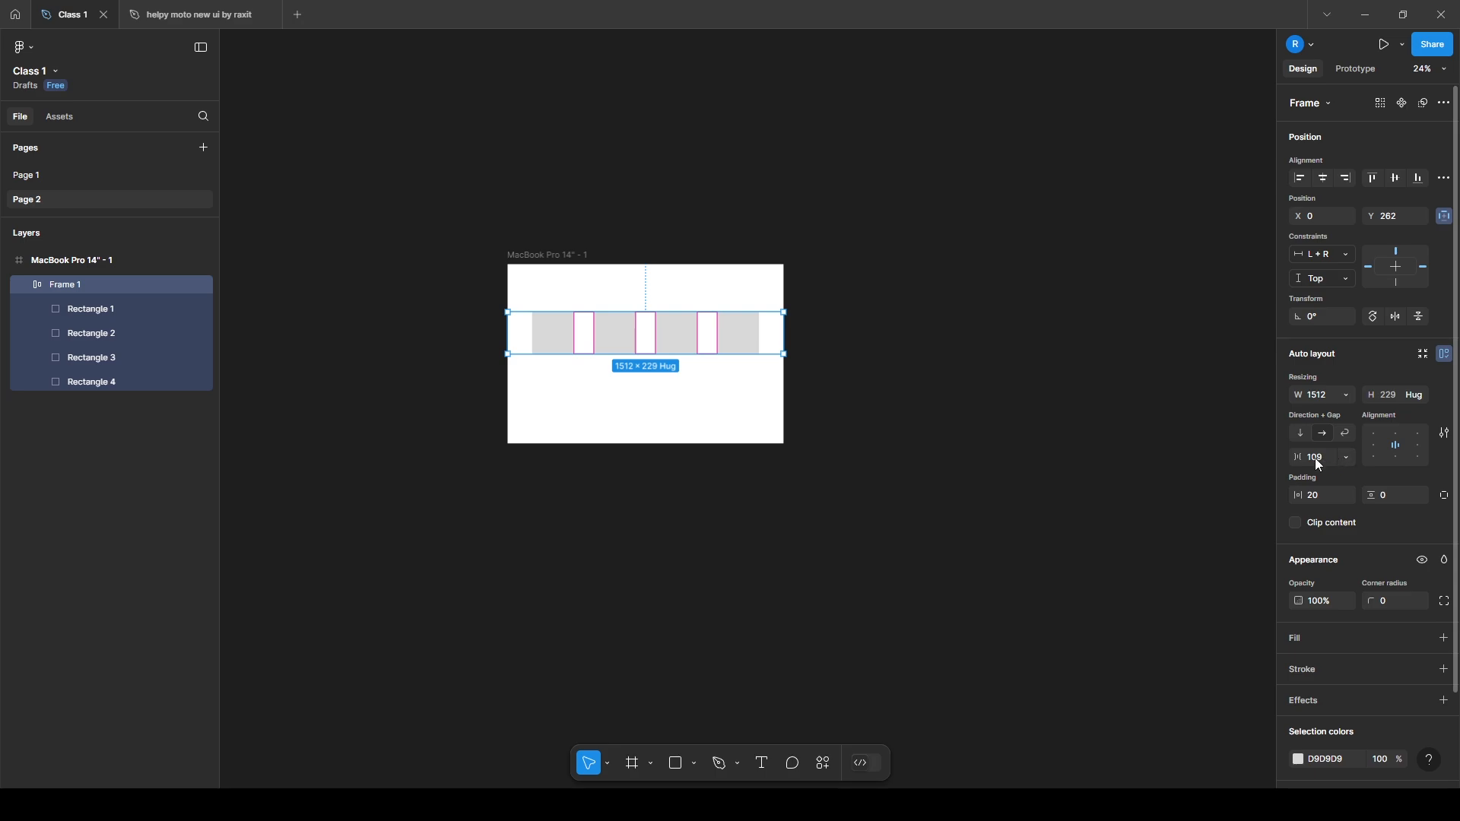
{"action": "left_click", "coordinate": [742, 390]}
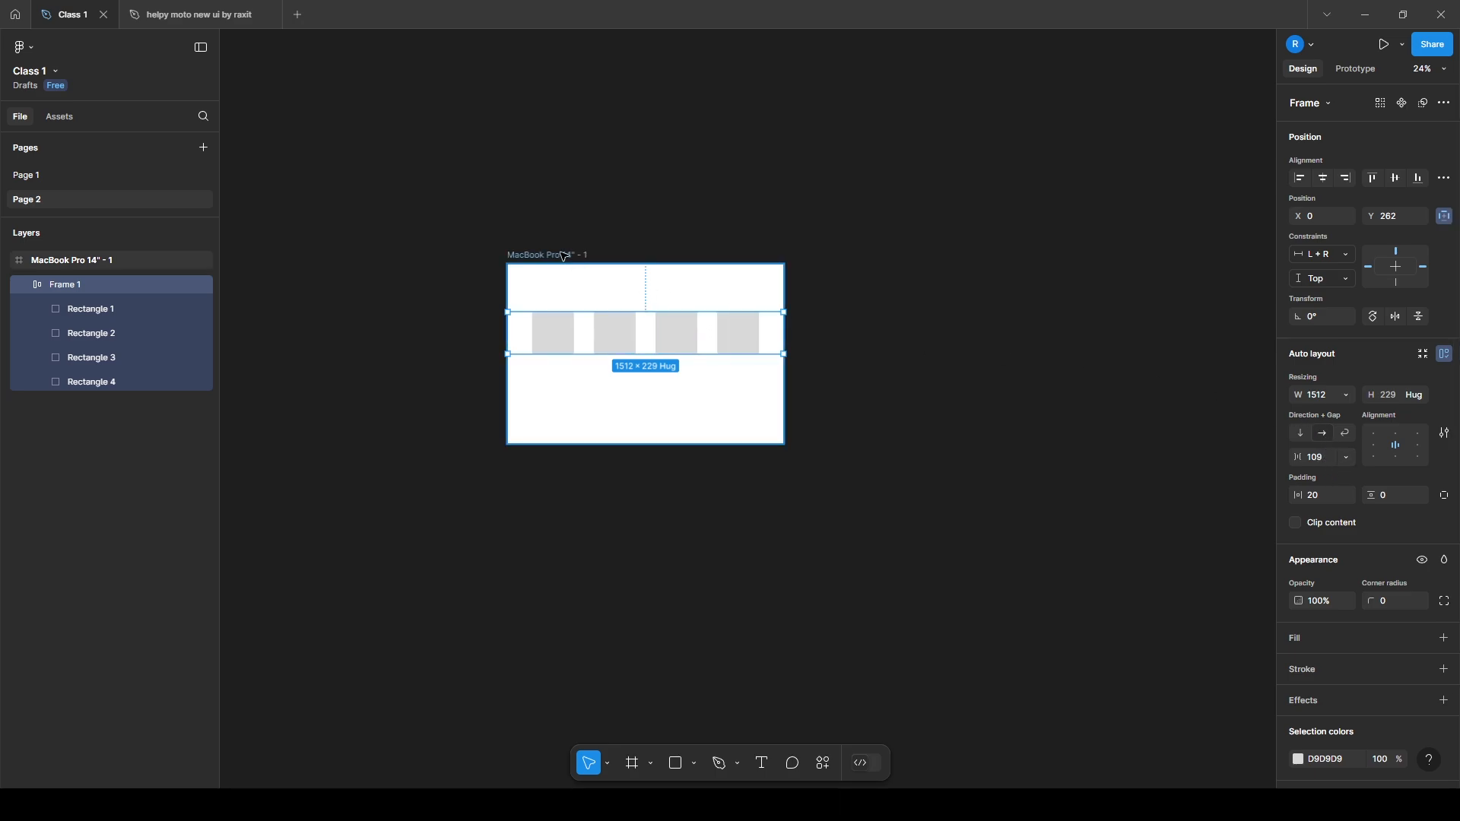
Widen and narrow the MacBook frame to test the centered squares, undoing each resize
{"action": "left_click_drag", "start_coordinate": [783, 394], "coordinate": [1157, 423]}
{"action": "key", "text": "ctrl+z"}
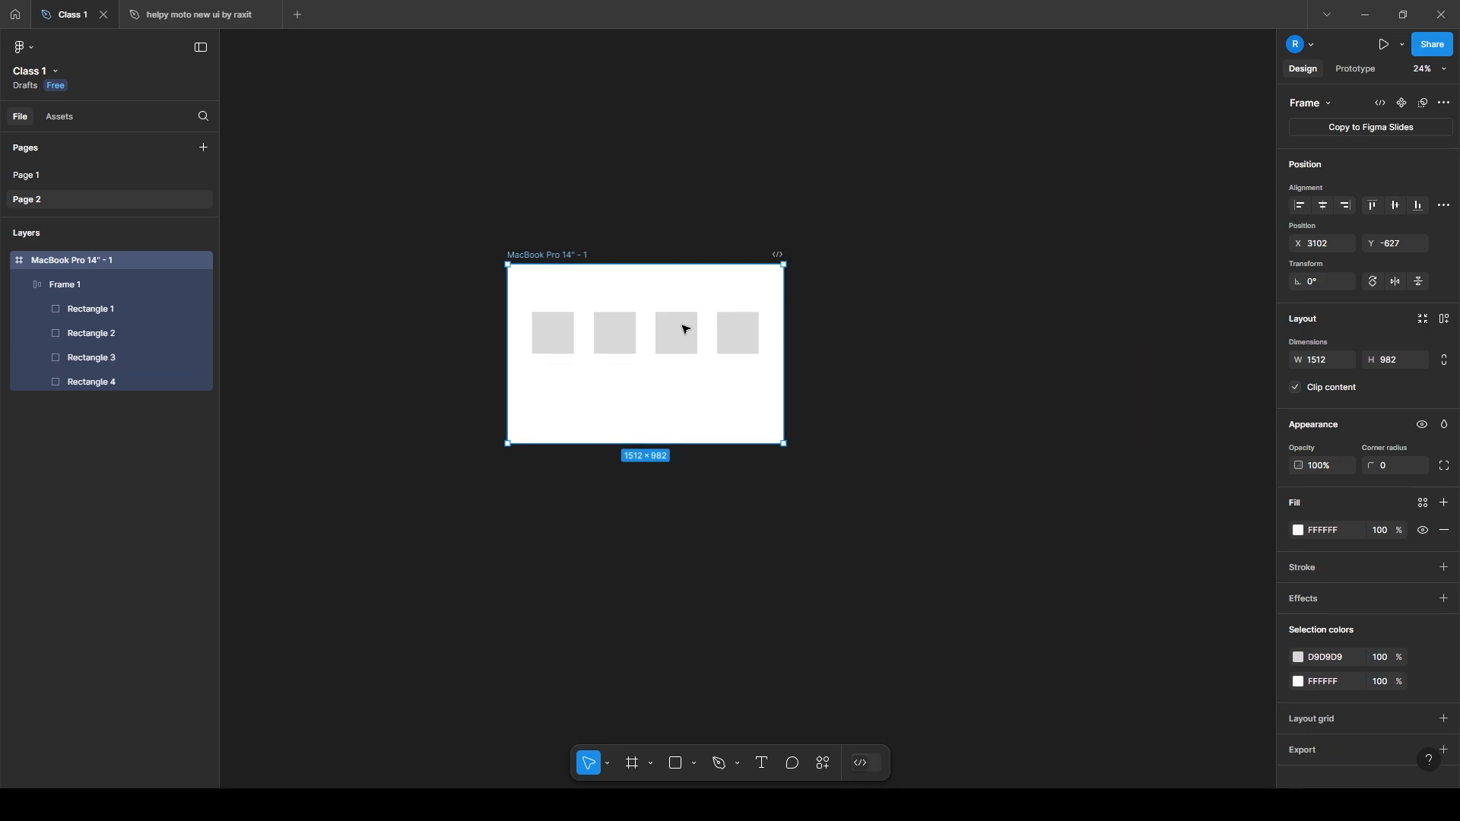
{"action": "left_click", "coordinate": [685, 328]}
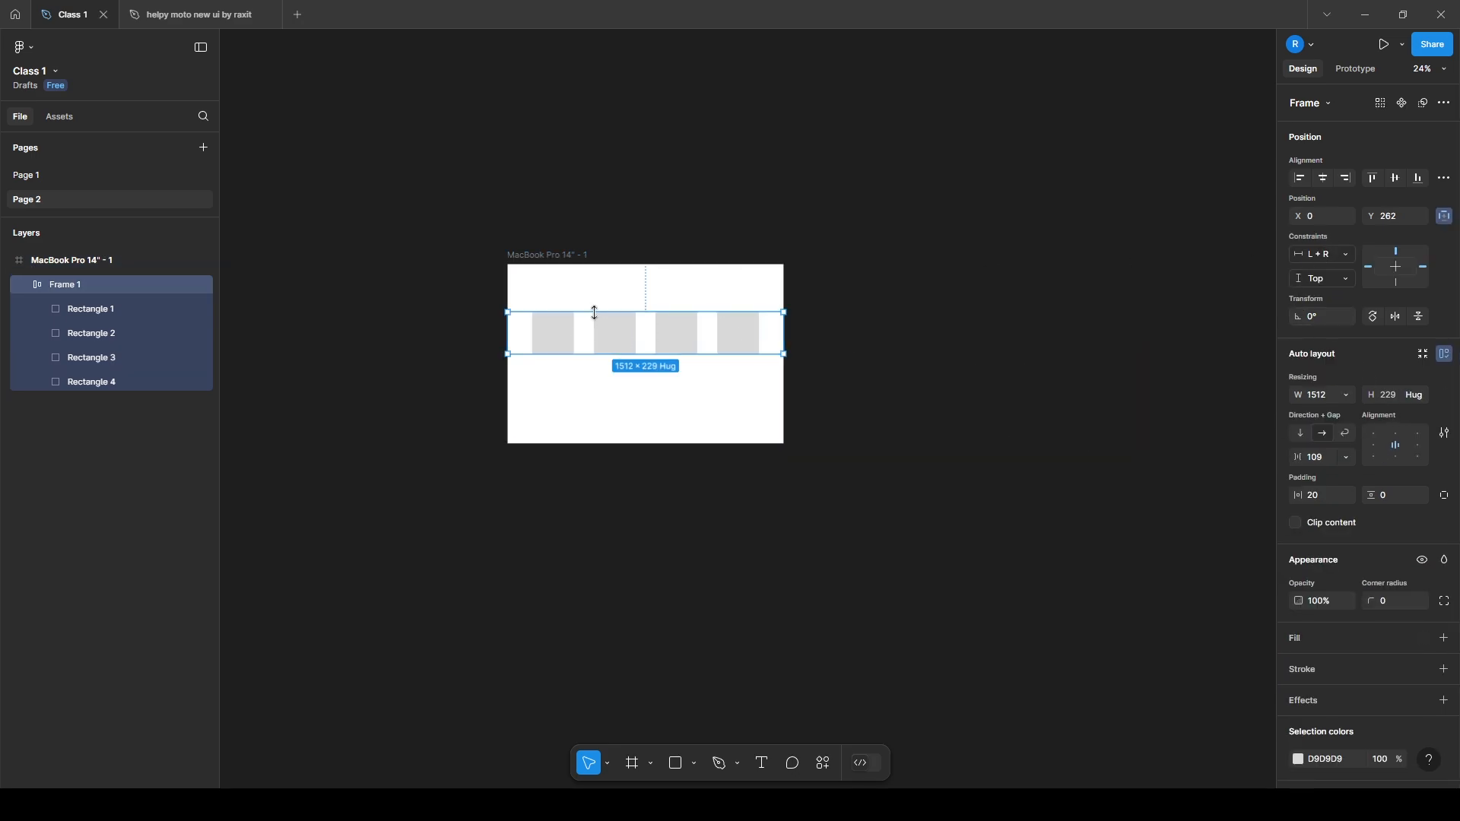
{"action": "left_click", "coordinate": [770, 403]}
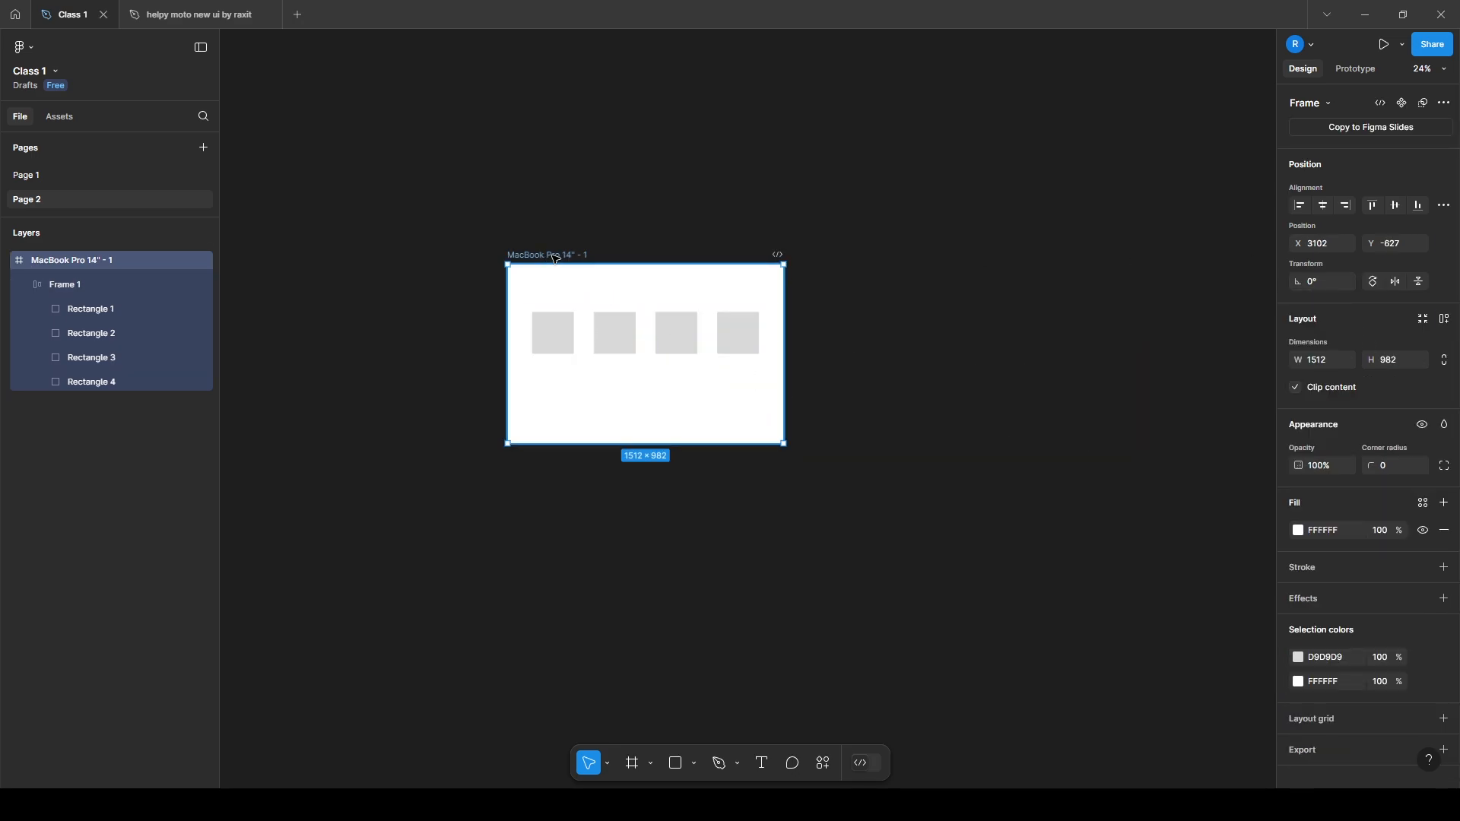
{"action": "left_click_drag", "start_coordinate": [783, 378], "coordinate": [731, 378]}
{"action": "key", "text": "ctrl+z"}
Try setting the auto layout's width to hug its contents
{"action": "left_click", "coordinate": [707, 346]}
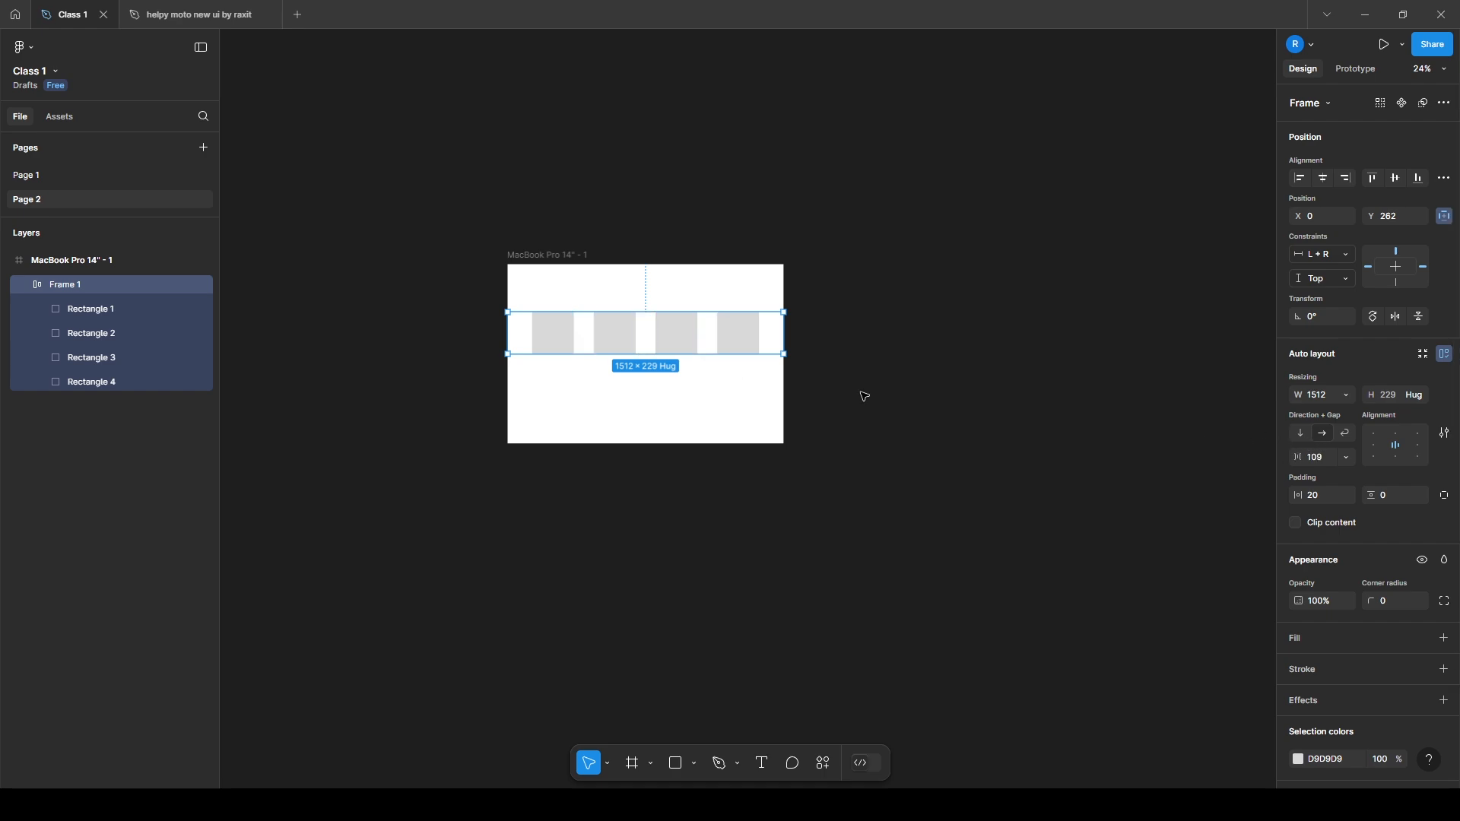
{"action": "left_click", "coordinate": [1344, 394]}
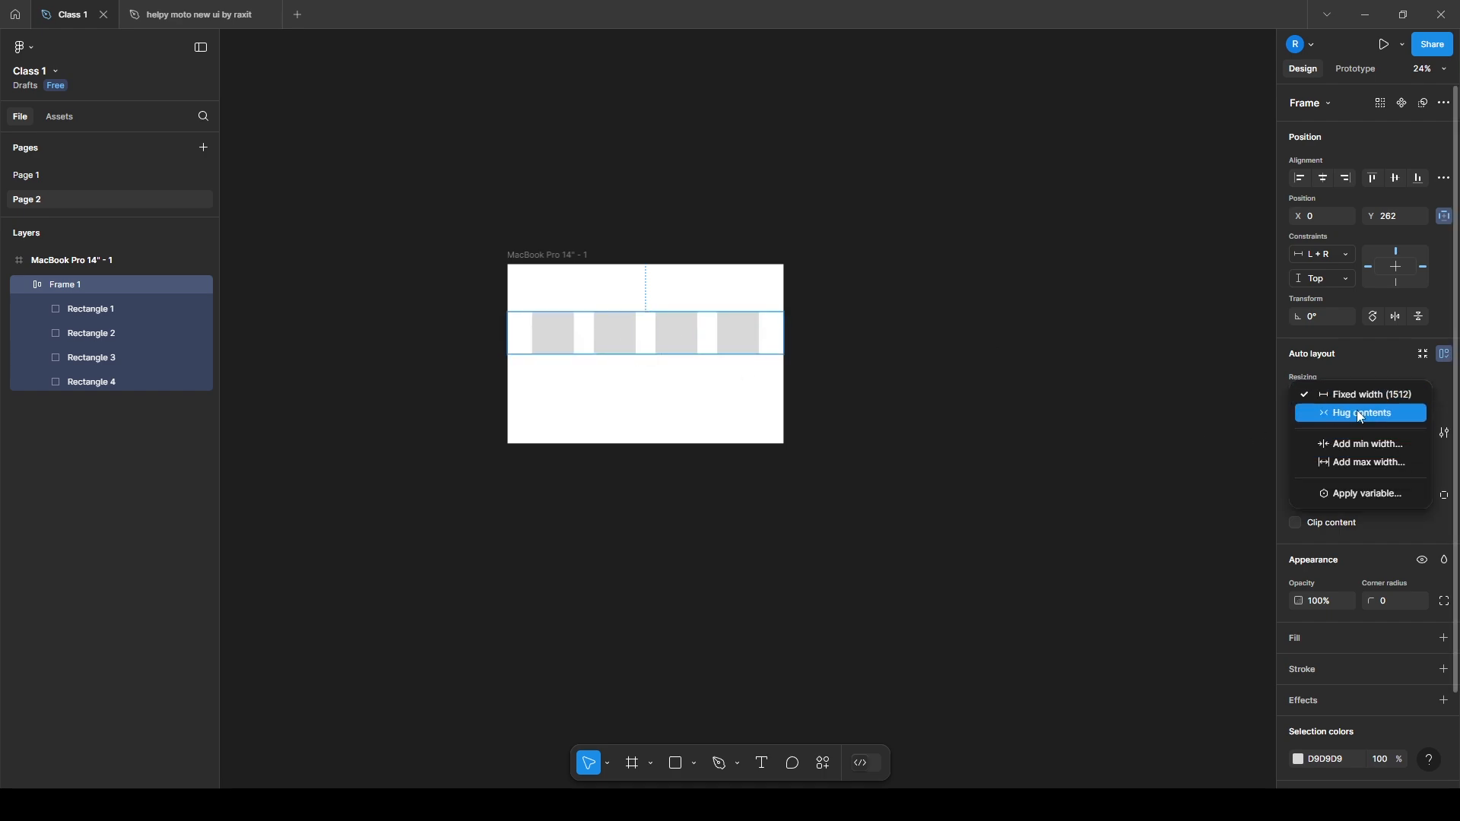
{"action": "left_click", "coordinate": [1358, 418]}
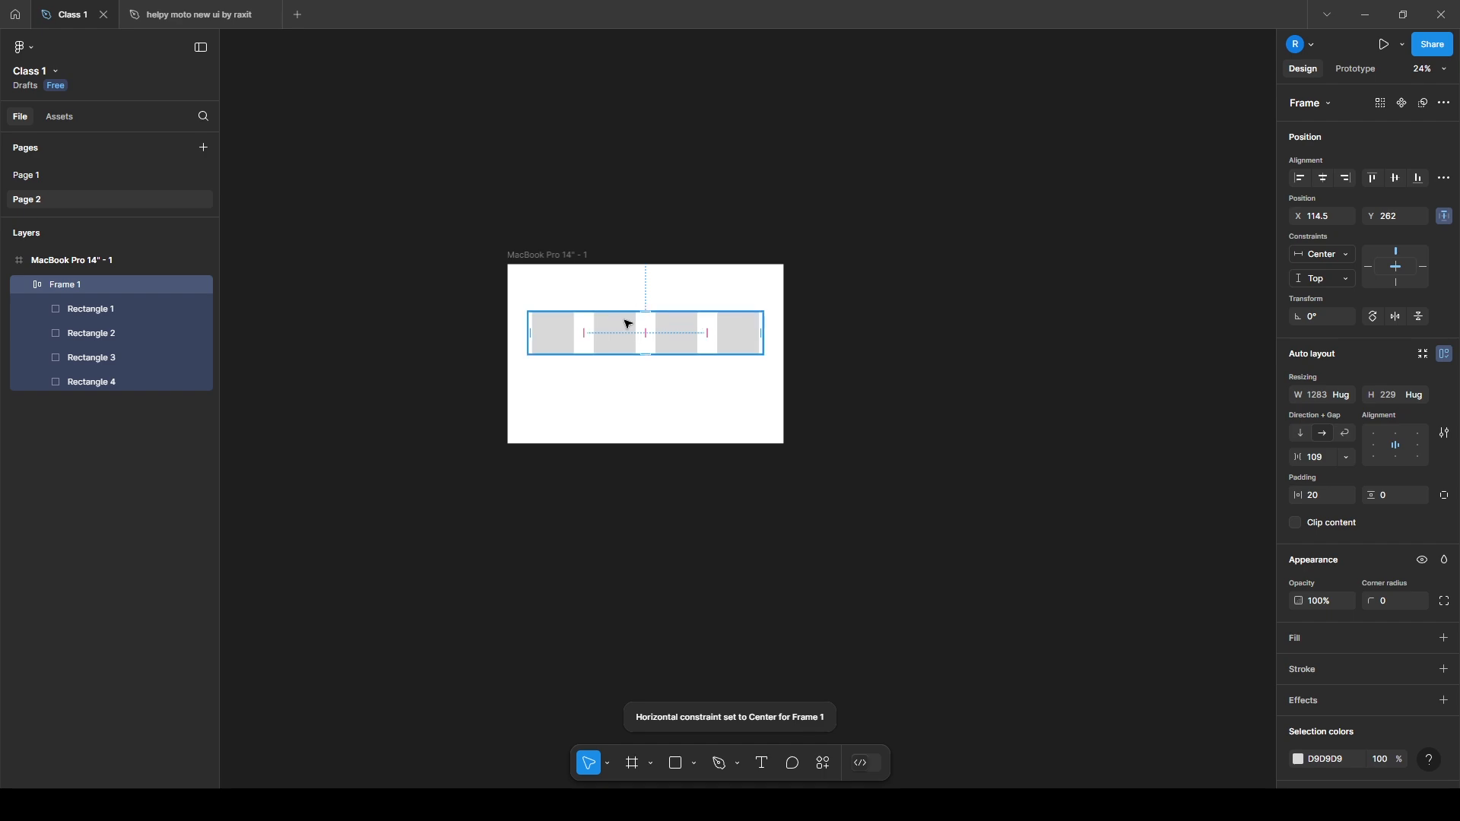
Set the width of all four squares to fill the auto layout container
{"action": "left_click", "coordinate": [571, 347]}
{"action": "left_click", "coordinate": [609, 333], "text": "shift"}
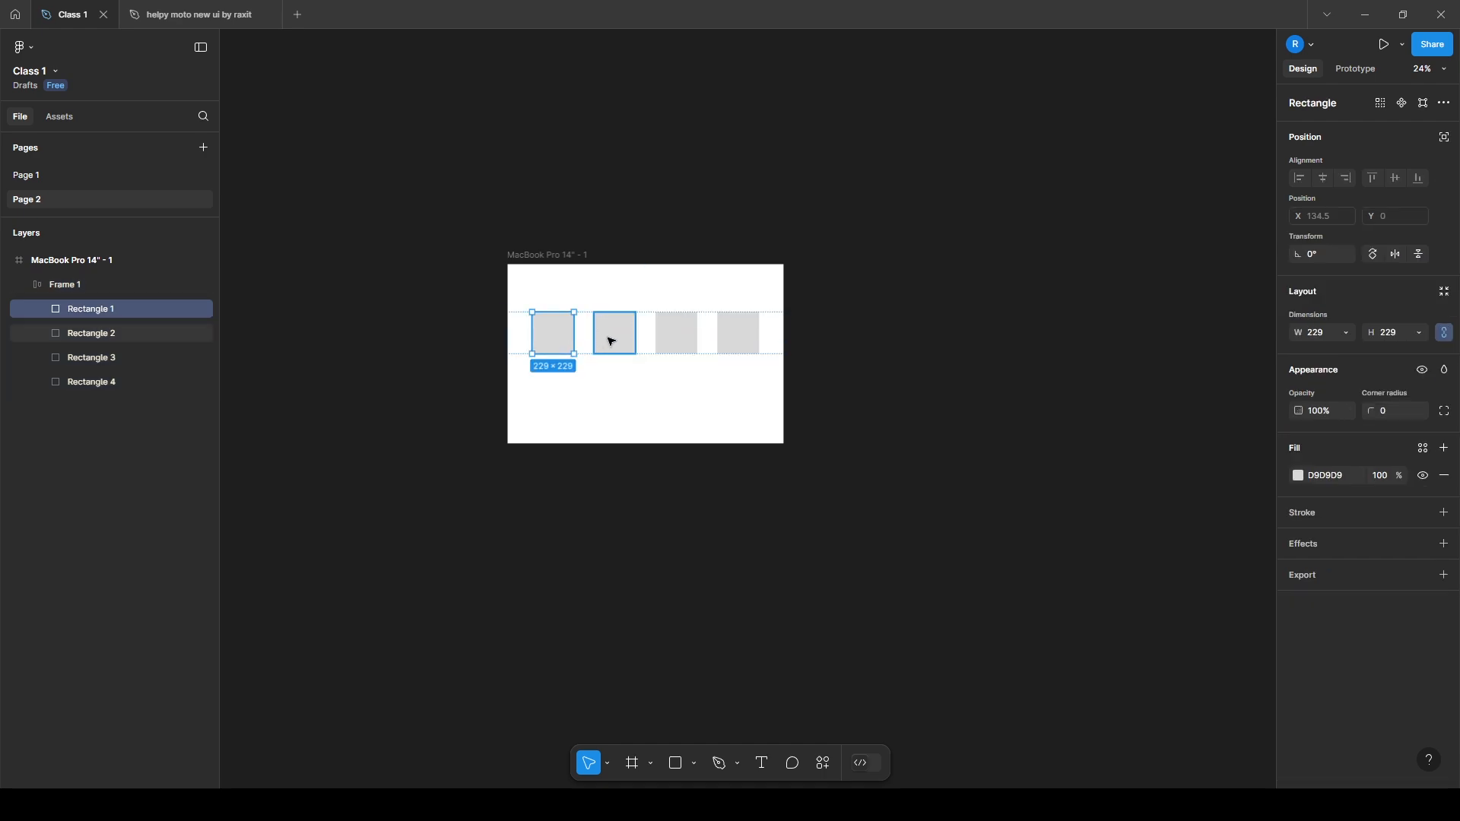
{"action": "left_click", "coordinate": [672, 336], "text": "shift"}
{"action": "left_click", "coordinate": [752, 352], "text": "shift"}
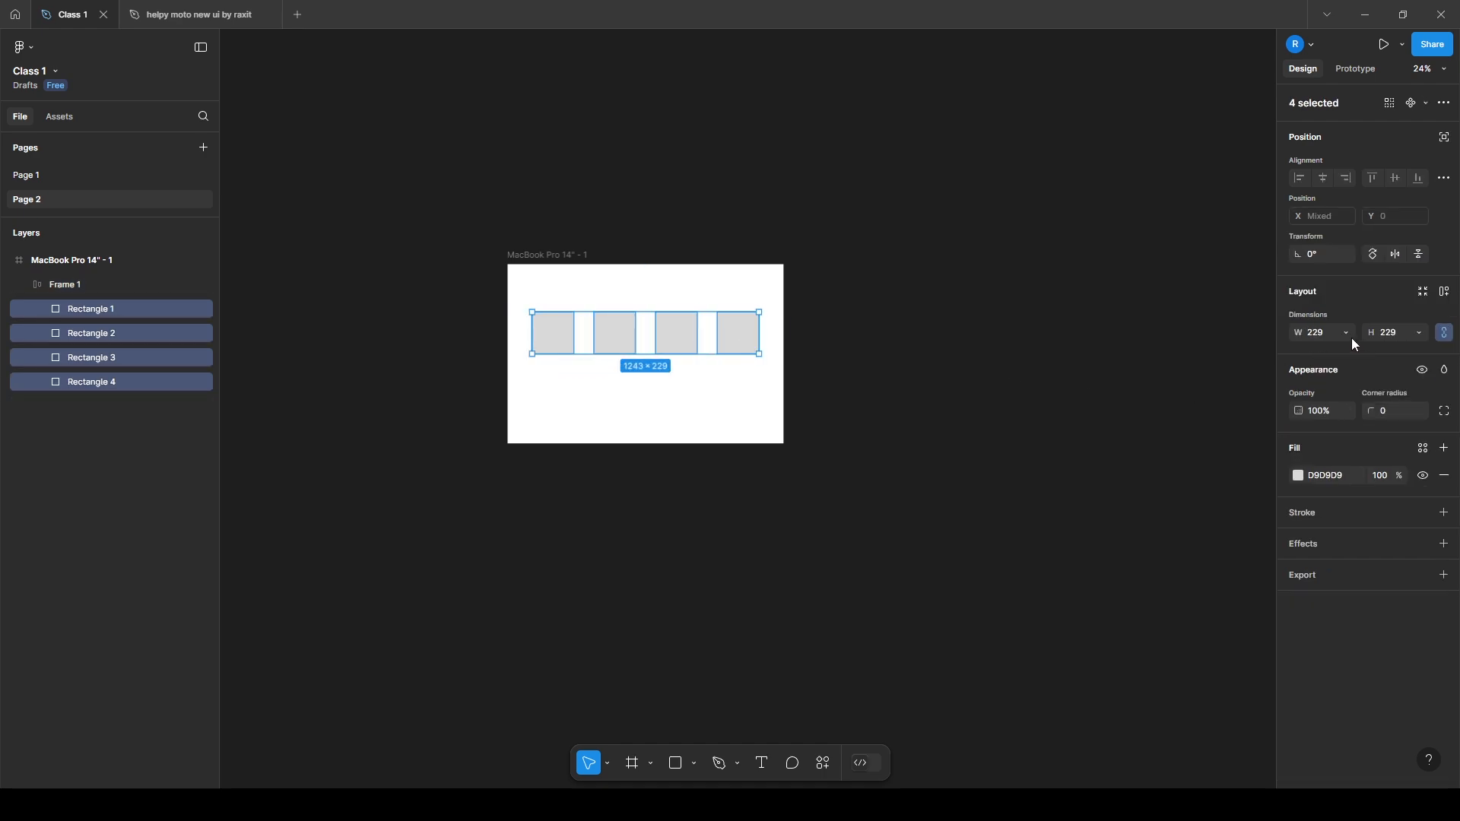
{"action": "left_click", "coordinate": [1351, 337]}
{"action": "left_click", "coordinate": [1342, 349]}
{"action": "left_click", "coordinate": [591, 303]}
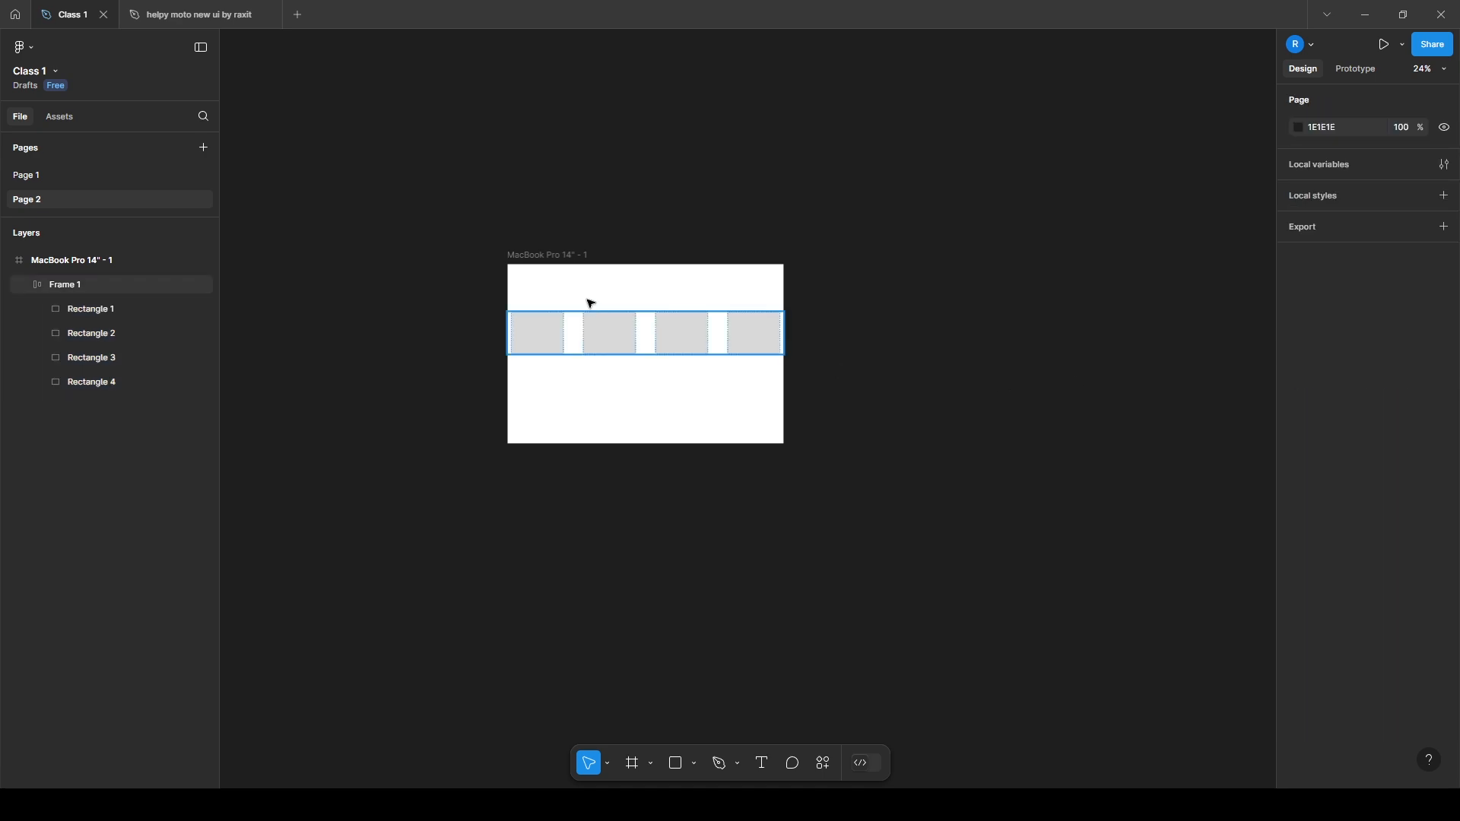
Widen the MacBook frame to about 2211 to test the filling rectangles, and undo the resize
{"action": "left_click", "coordinate": [566, 256]}
{"action": "left_click_drag", "start_coordinate": [784, 368], "coordinate": [911, 385]}
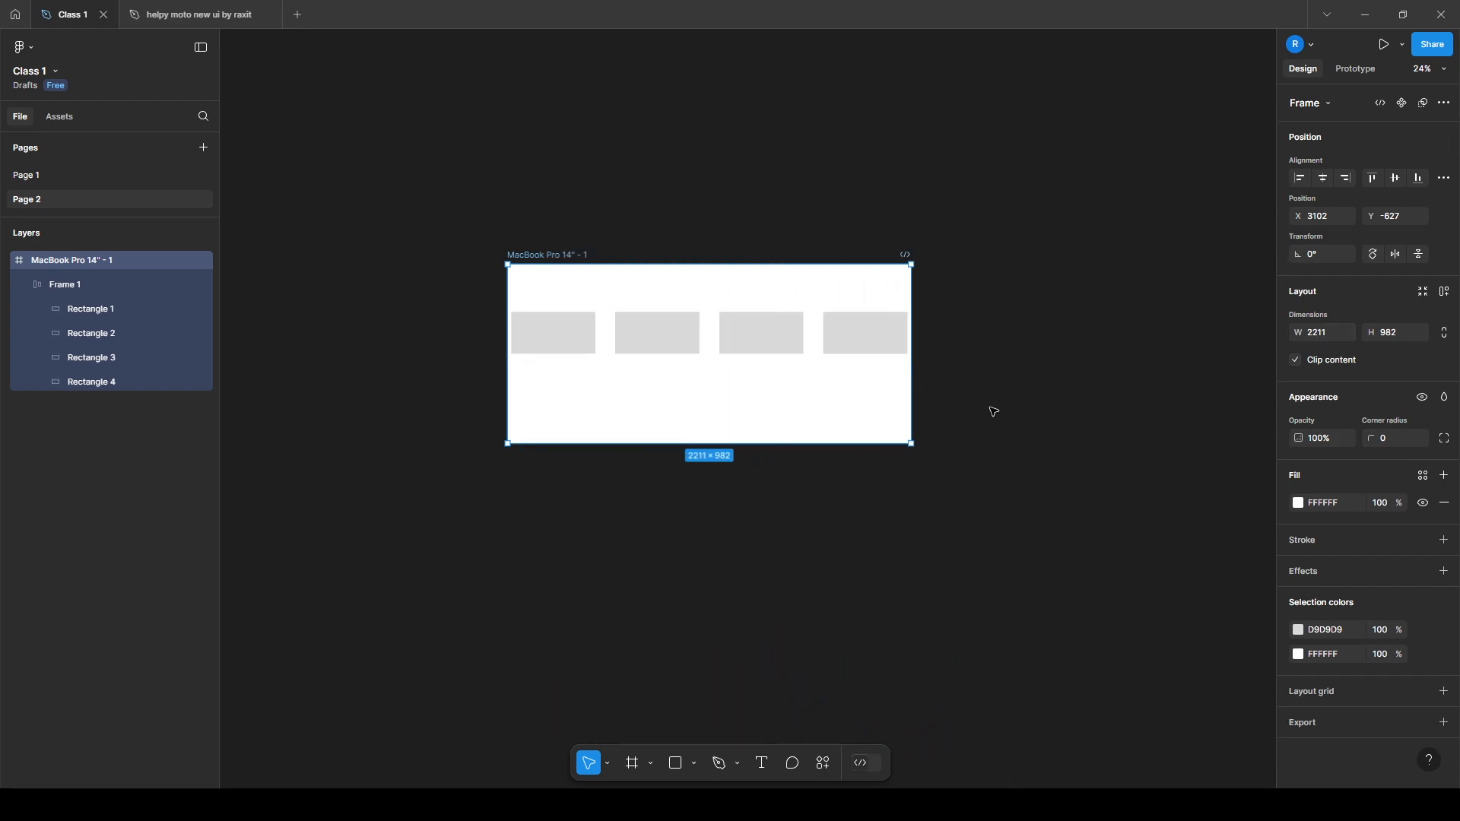
{"action": "key", "text": "ctrl+z"}
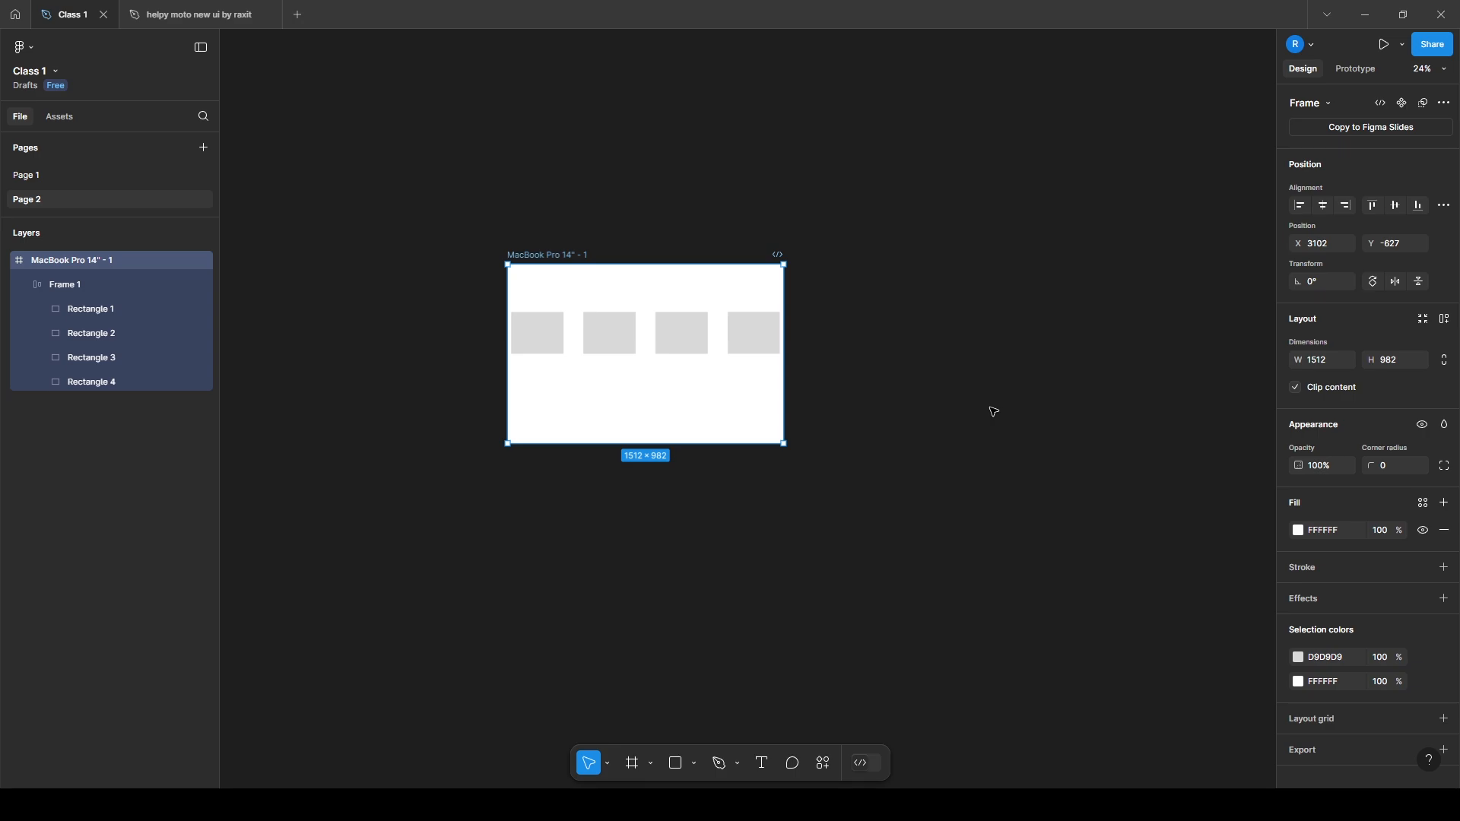